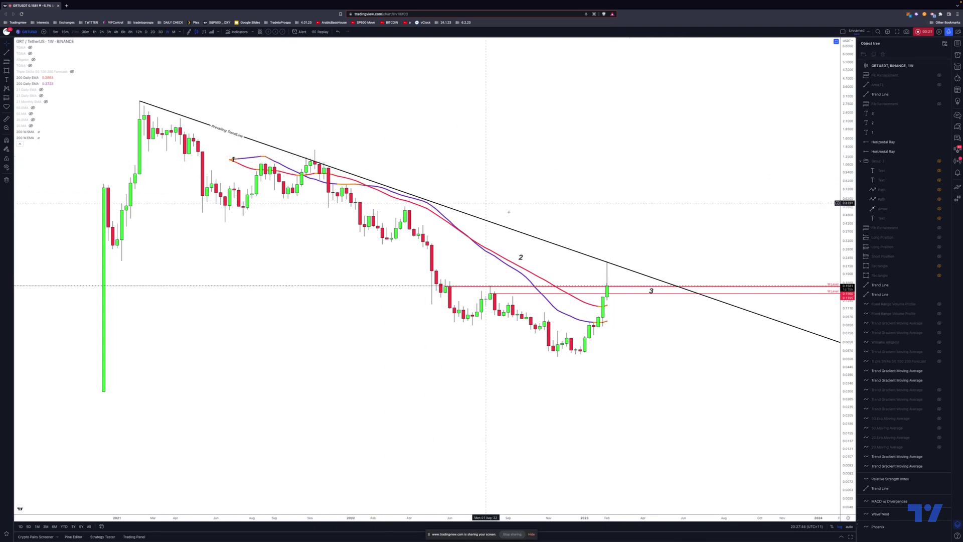
Circle the latest candle's upper wick and the surrounding recent rally with the Brush, deleting each stroke after drawing it
{"action": "left_click", "coordinate": [4, 72]}
{"action": "left_click", "coordinate": [29, 89]}
{"action": "mouse_move", "coordinate": [607, 268]}
{"action": "left_mouse_down"}
{"action": "mouse_move", "coordinate": [618, 251]}
{"action": "mouse_move", "coordinate": [608, 271]}
{"action": "left_mouse_up"}
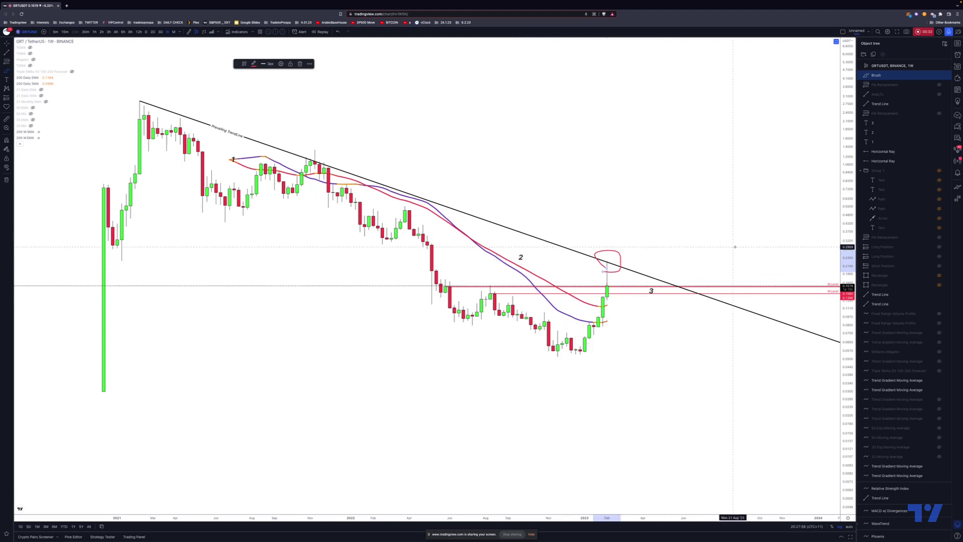
{"action": "key", "text": "Delete"}
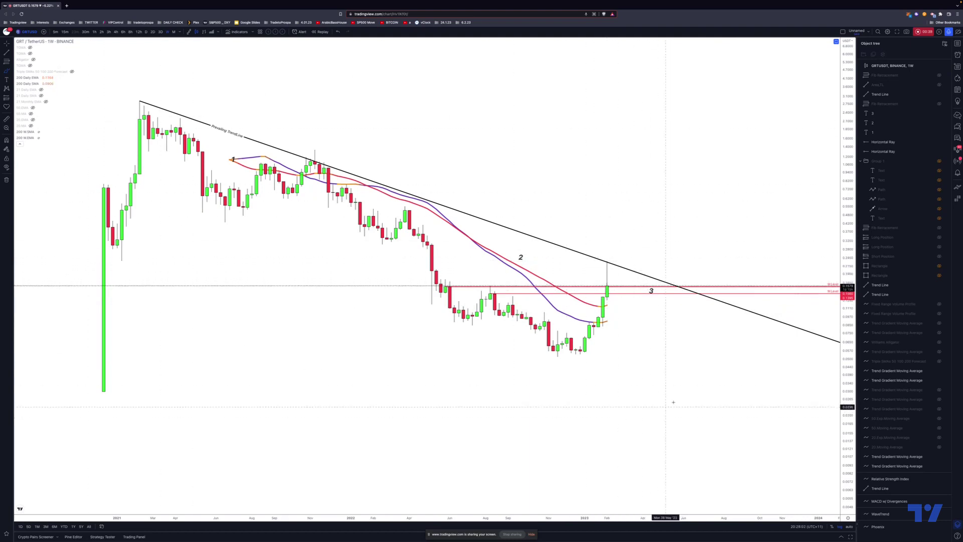
{"action": "mouse_move", "coordinate": [610, 255]}
{"action": "left_mouse_down"}
{"action": "mouse_move", "coordinate": [593, 266]}
{"action": "mouse_move", "coordinate": [651, 281]}
{"action": "mouse_move", "coordinate": [598, 243]}
{"action": "left_mouse_up"}
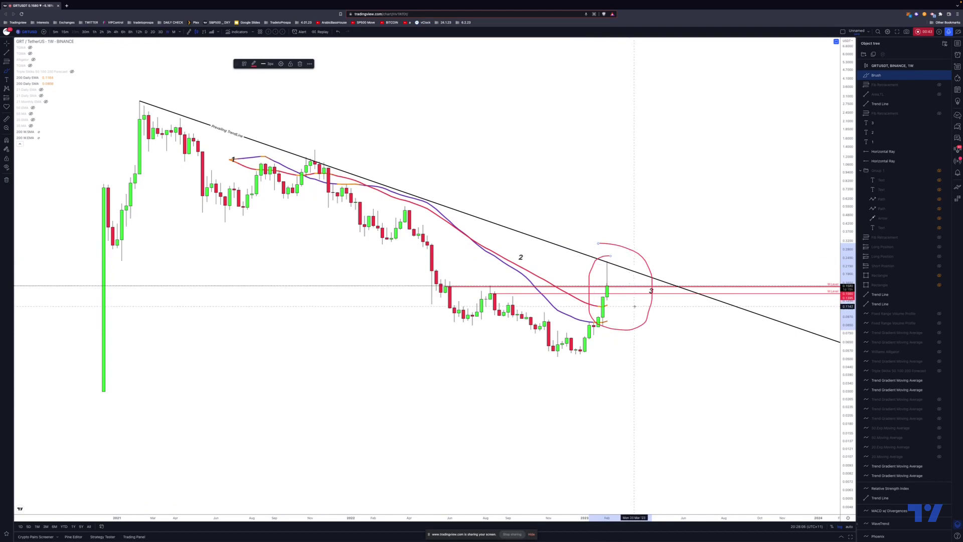
{"action": "key", "text": "Delete"}
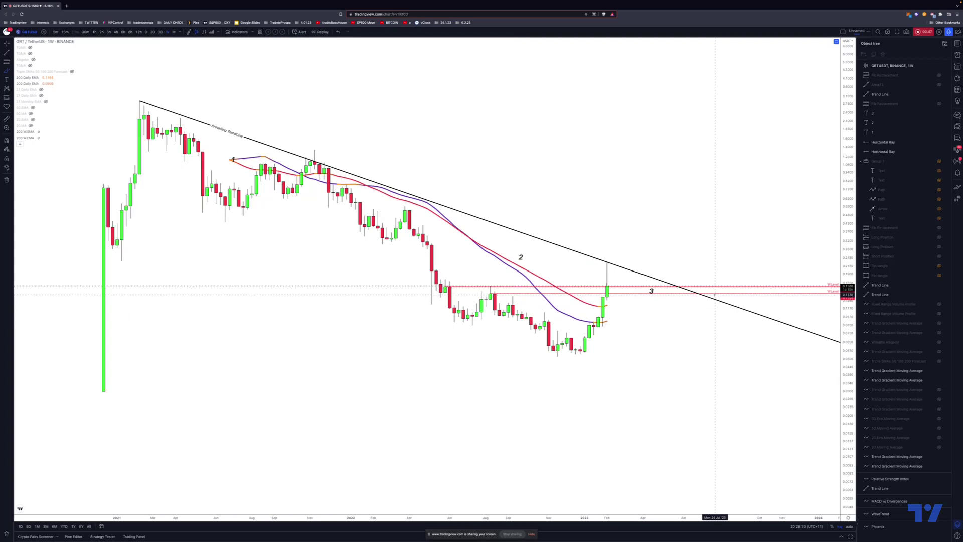
Brush a loop around the red resistance lines' price labels and mark the latest candle's base with a horizontal line and arrow
{"action": "mouse_move", "coordinate": [819, 279]}
{"action": "left_mouse_down"}
{"action": "mouse_move", "coordinate": [836, 295]}
{"action": "mouse_move", "coordinate": [813, 280]}
{"action": "left_mouse_up"}
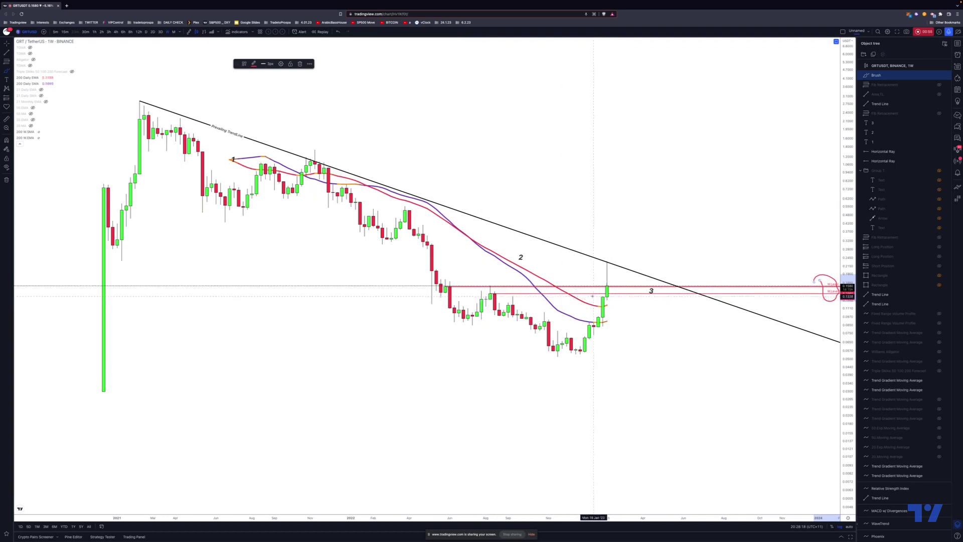
{"action": "left_click_drag", "start_coordinate": [607, 297], "coordinate": [625, 296]}
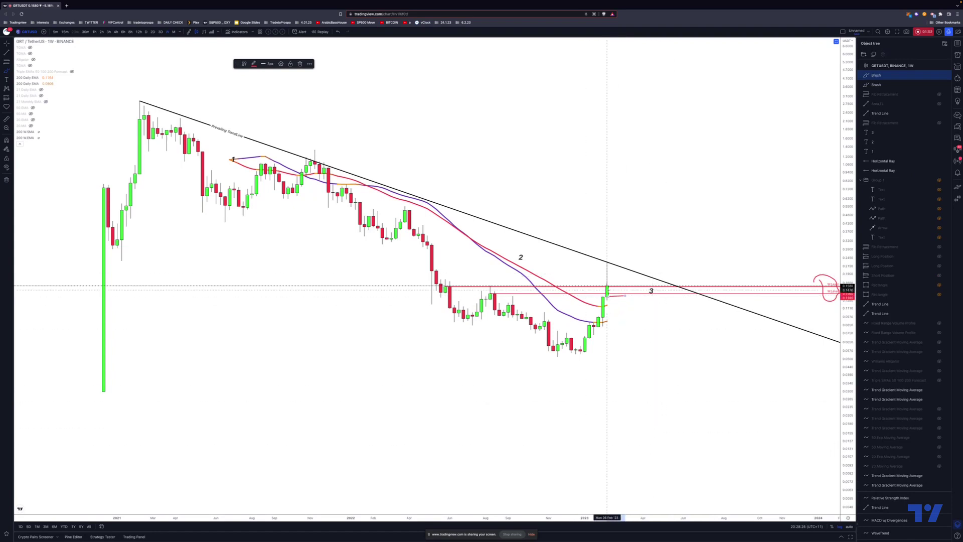
{"action": "left_click_drag", "start_coordinate": [603, 297], "coordinate": [647, 297]}
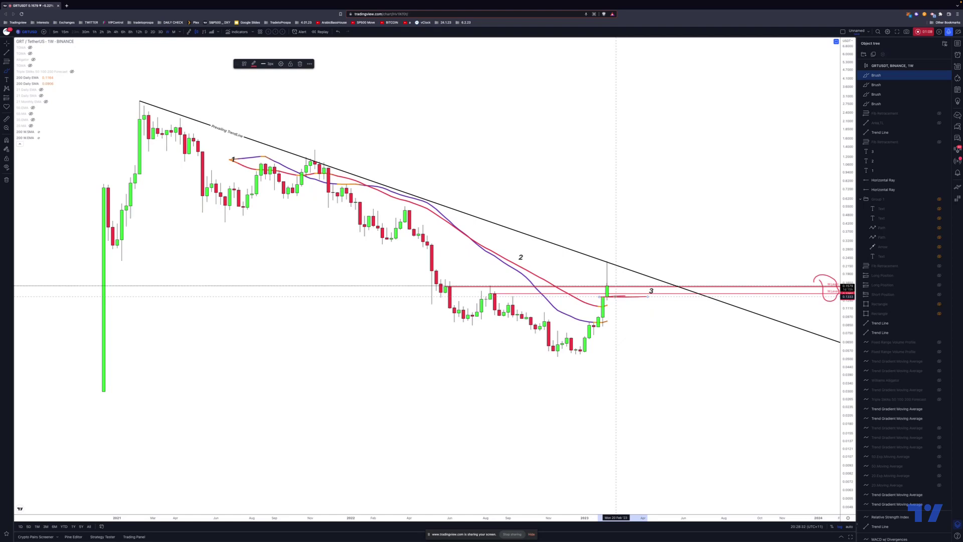
{"action": "left_click_drag", "start_coordinate": [616, 297], "coordinate": [629, 310]}
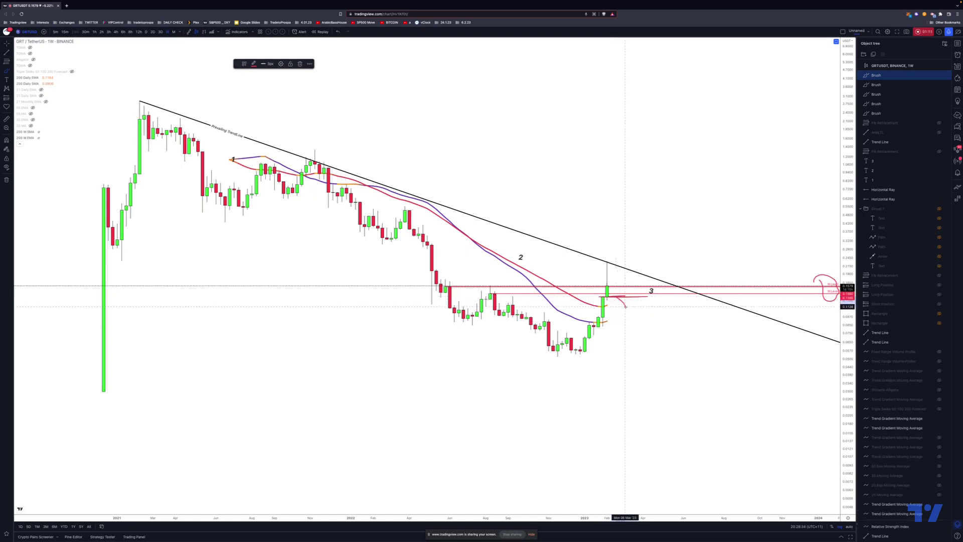
Circle the recent rally and the chart's major swing highs and lows, from the 2021 peak to the late-2022 bottom, with the Brush
{"action": "mouse_move", "coordinate": [582, 350]}
{"action": "left_mouse_down"}
{"action": "mouse_move", "coordinate": [577, 341]}
{"action": "mouse_move", "coordinate": [616, 255]}
{"action": "mouse_move", "coordinate": [572, 331]}
{"action": "left_mouse_up"}
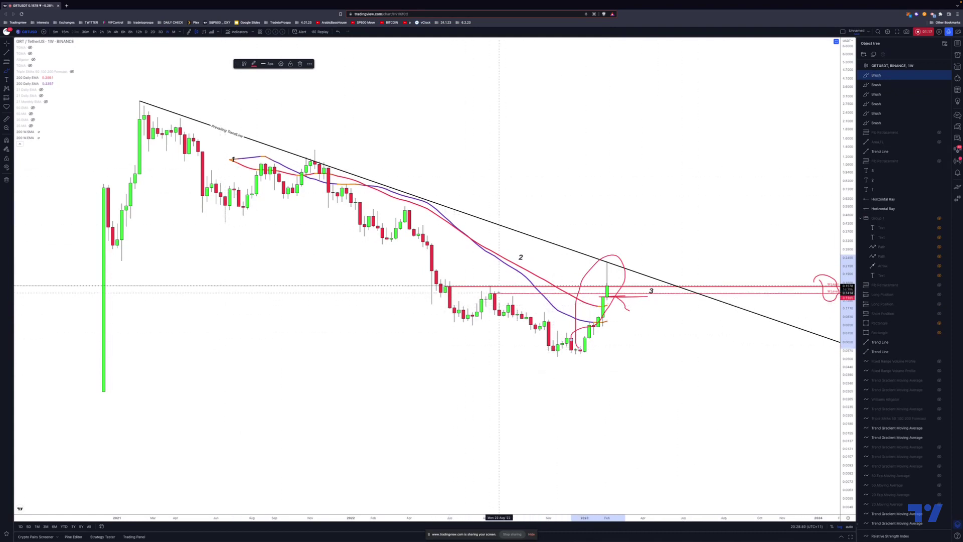
{"action": "left_click_drag", "start_coordinate": [494, 286], "coordinate": [432, 289]}
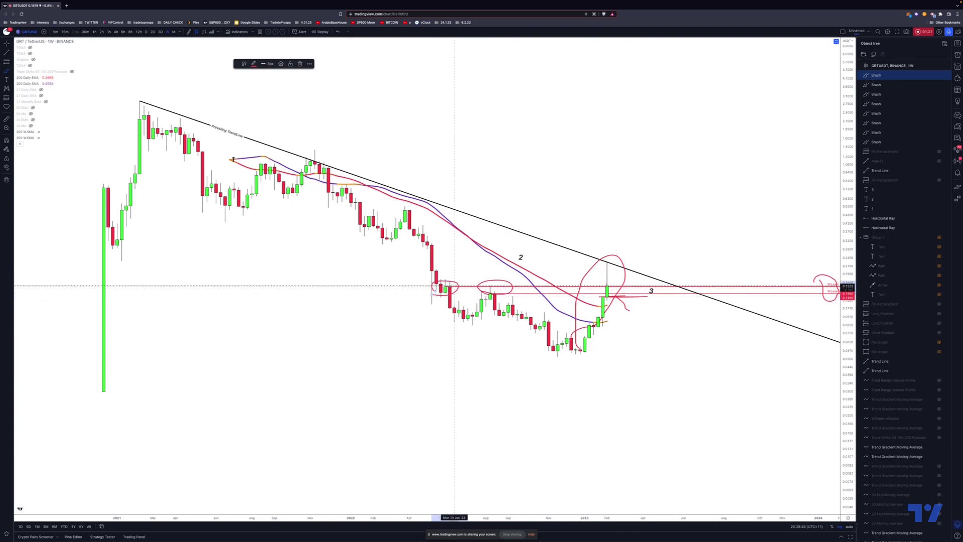
{"action": "left_click_drag", "start_coordinate": [143, 103], "coordinate": [145, 104]}
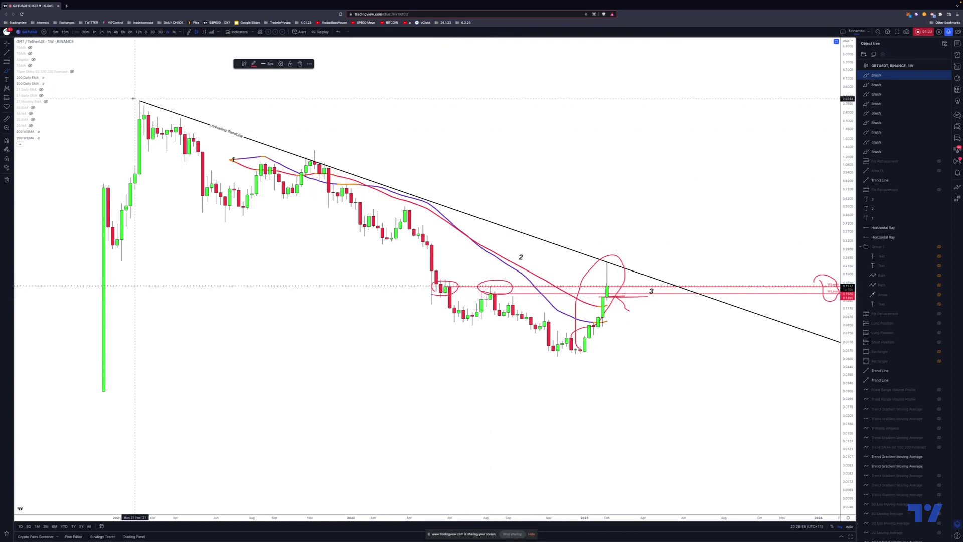
{"action": "mouse_move", "coordinate": [220, 217]}
{"action": "left_mouse_down"}
{"action": "mouse_move", "coordinate": [220, 202]}
{"action": "mouse_move", "coordinate": [216, 218]}
{"action": "left_mouse_up"}
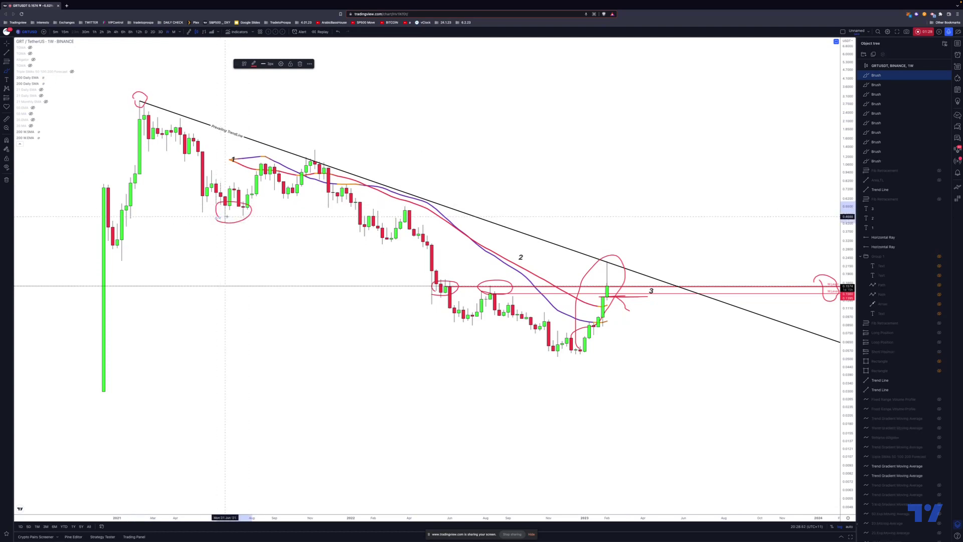
{"action": "mouse_move", "coordinate": [318, 162]}
{"action": "left_mouse_down"}
{"action": "mouse_move", "coordinate": [303, 142]}
{"action": "mouse_move", "coordinate": [297, 161]}
{"action": "left_mouse_up"}
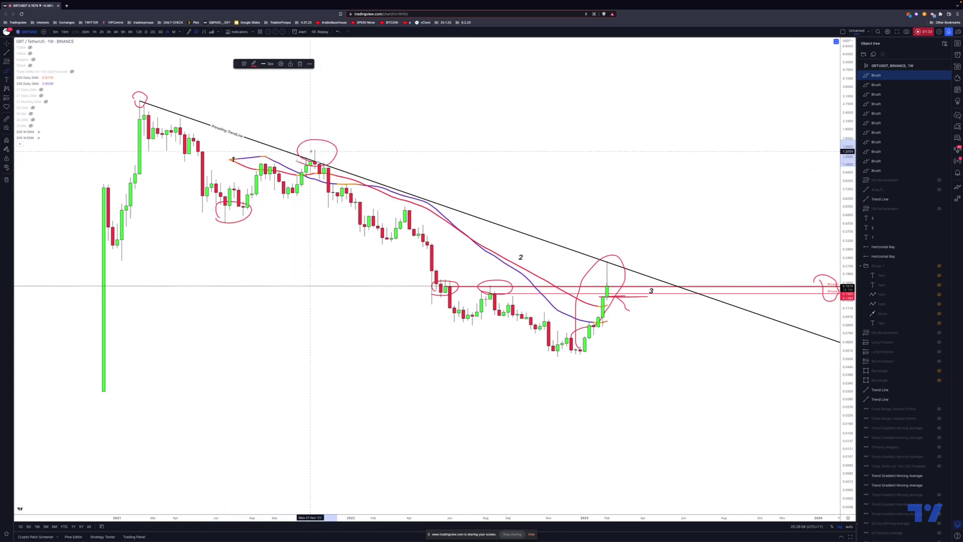
{"action": "mouse_move", "coordinate": [477, 325]}
{"action": "left_mouse_down"}
{"action": "mouse_move", "coordinate": [439, 319]}
{"action": "mouse_move", "coordinate": [482, 321]}
{"action": "left_mouse_up"}
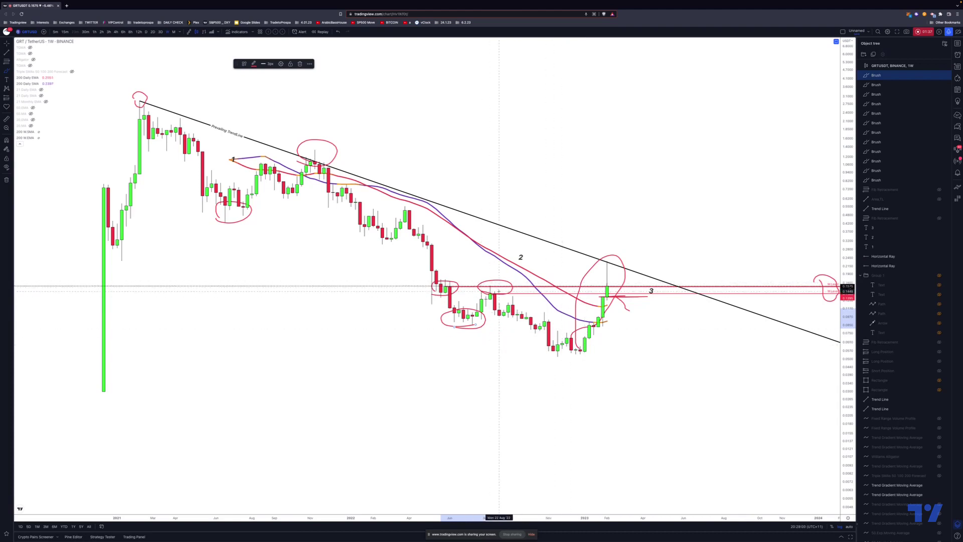
{"action": "left_click_drag", "start_coordinate": [503, 292], "coordinate": [468, 290]}
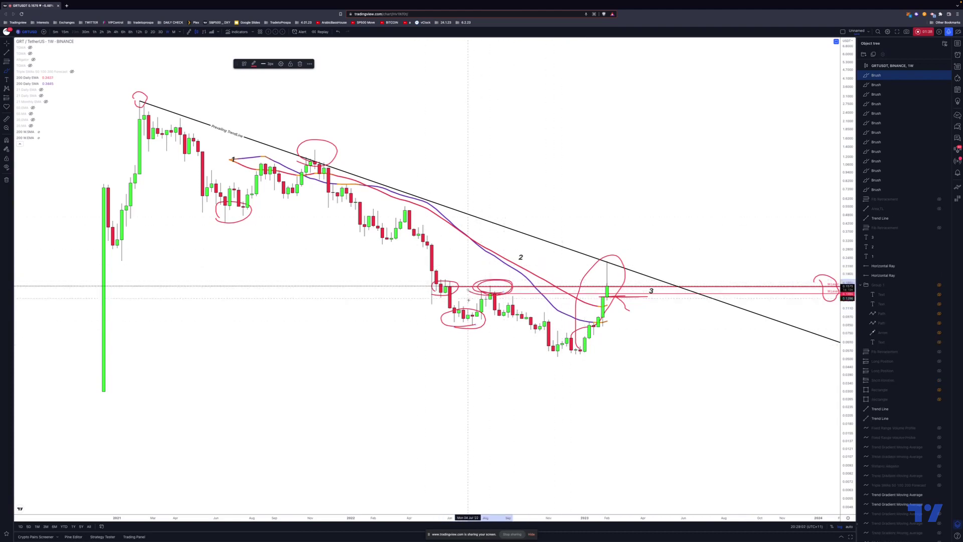
{"action": "mouse_move", "coordinate": [545, 345]}
{"action": "left_mouse_down"}
{"action": "mouse_move", "coordinate": [554, 357]}
{"action": "mouse_move", "coordinate": [601, 352]}
{"action": "mouse_move", "coordinate": [534, 357]}
{"action": "left_mouse_up"}
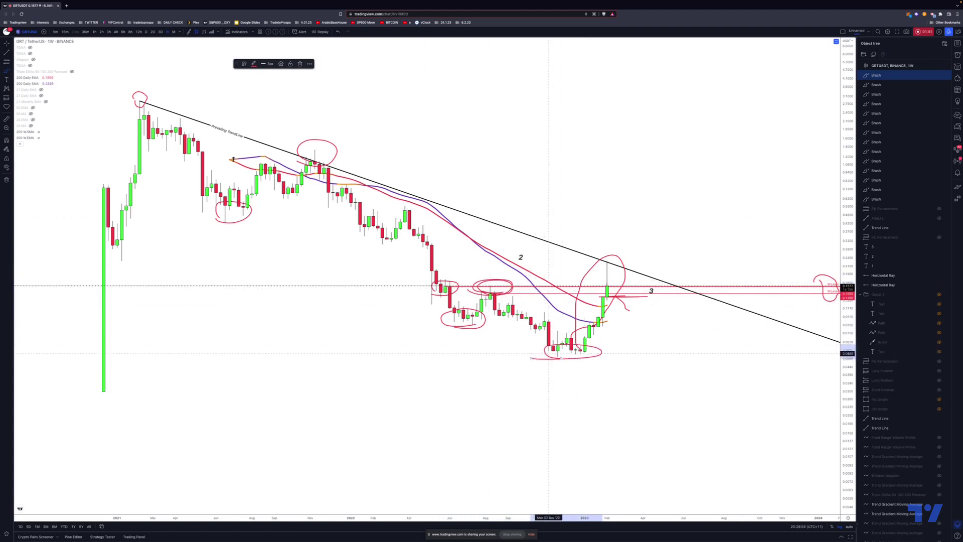
Trace the upper resistance line and the two rounded bottoms with the Brush, adding a projected upward path through the black trendline
{"action": "left_click_drag", "start_coordinate": [432, 287], "coordinate": [689, 285]}
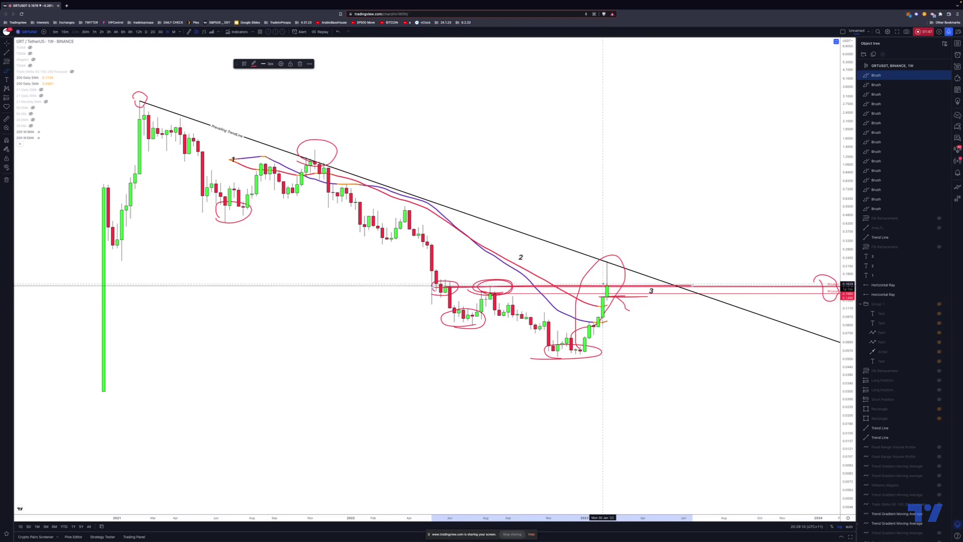
{"action": "mouse_move", "coordinate": [428, 296]}
{"action": "left_mouse_down"}
{"action": "mouse_move", "coordinate": [428, 304]}
{"action": "mouse_move", "coordinate": [511, 313]}
{"action": "mouse_move", "coordinate": [624, 357]}
{"action": "mouse_move", "coordinate": [647, 320]}
{"action": "mouse_move", "coordinate": [630, 307]}
{"action": "mouse_move", "coordinate": [665, 295]}
{"action": "mouse_move", "coordinate": [692, 264]}
{"action": "left_mouse_up"}
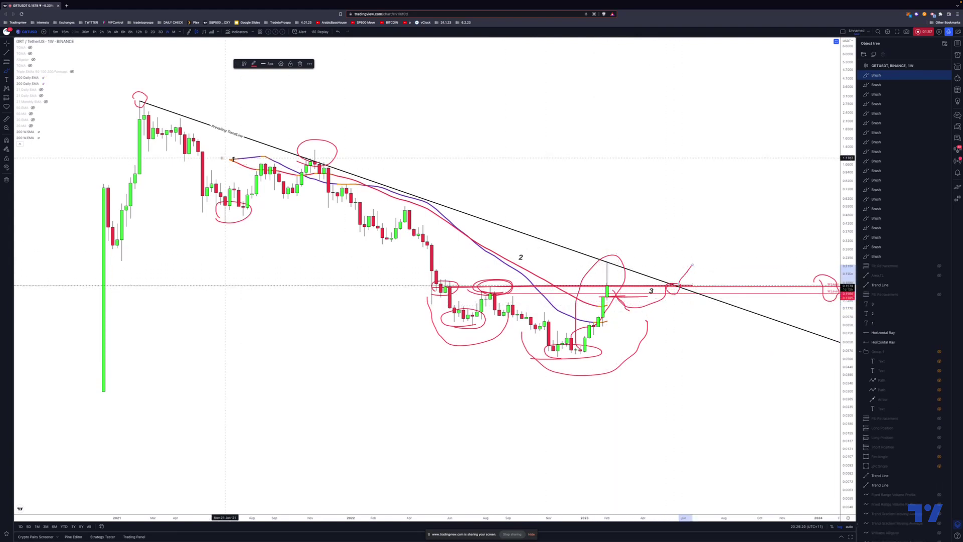
Circle the black trendline's three touch points and its crossing with resistance, and sketch the projected breakout and pullback strokes
{"action": "left_click_drag", "start_coordinate": [145, 104], "coordinate": [136, 99]}
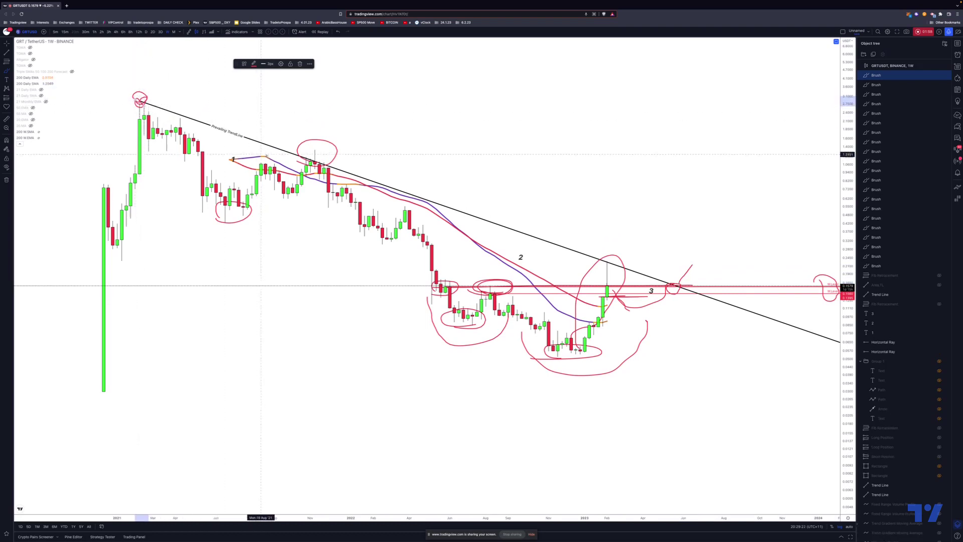
{"action": "left_click_drag", "start_coordinate": [326, 155], "coordinate": [316, 161]}
{"action": "left_click_drag", "start_coordinate": [611, 264], "coordinate": [607, 258]}
{"action": "mouse_move", "coordinate": [682, 285]}
{"action": "left_mouse_down"}
{"action": "mouse_move", "coordinate": [673, 284]}
{"action": "mouse_move", "coordinate": [688, 241]}
{"action": "mouse_move", "coordinate": [701, 238]}
{"action": "left_mouse_up"}
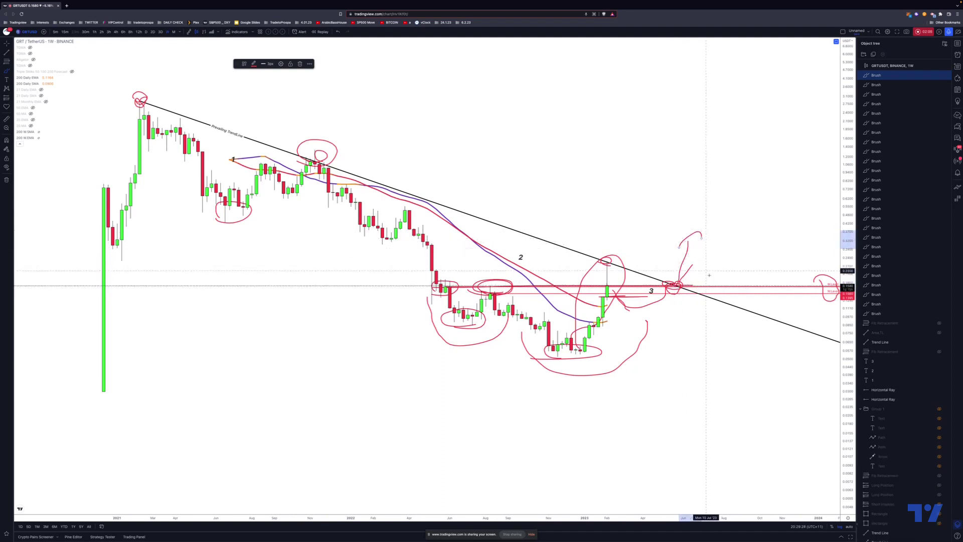
{"action": "left_click_drag", "start_coordinate": [620, 300], "coordinate": [648, 324]}
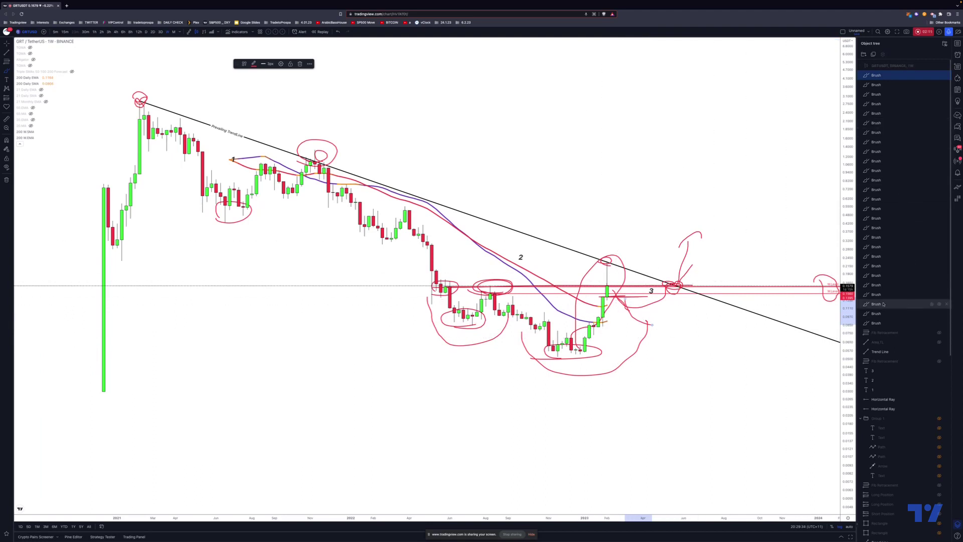
Delete all the Brush strokes from the chart together
{"action": "left_click", "coordinate": [882, 322], "text": "shift"}
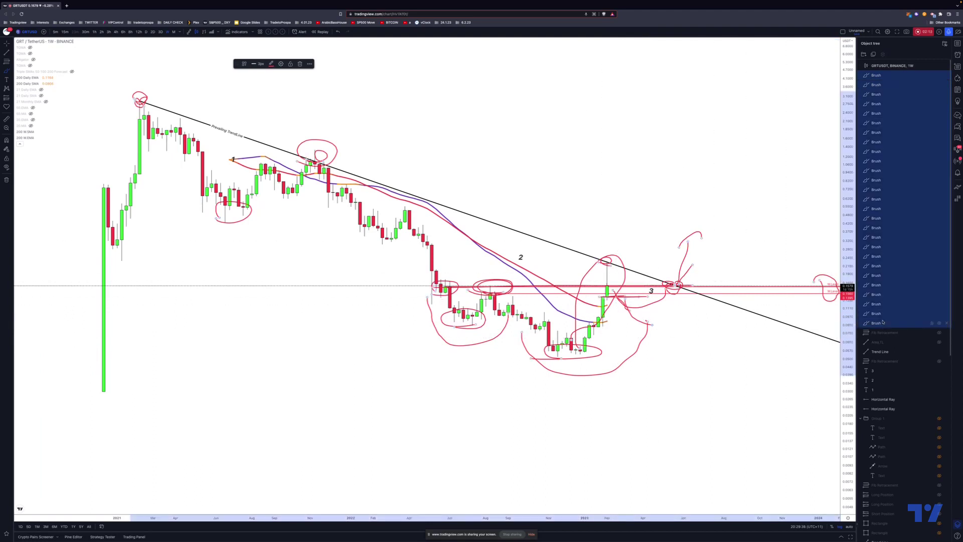
{"action": "key", "text": "Delete"}
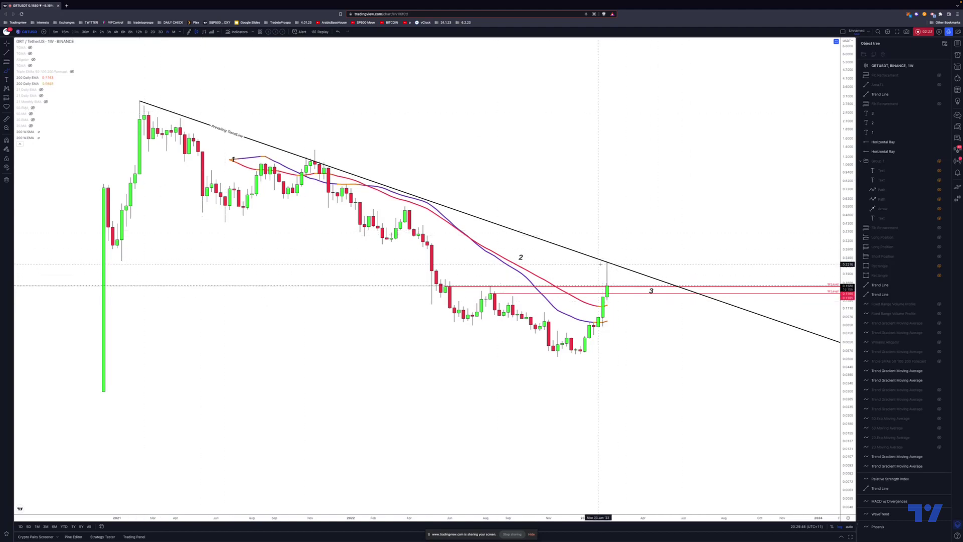
Circle the prevailing trendline's touches at the latest wick, the November 2021 high and the early-2021 peak, and delete those strokes
{"action": "left_click_drag", "start_coordinate": [600, 263], "coordinate": [619, 261]}
{"action": "left_click_drag", "start_coordinate": [316, 152], "coordinate": [329, 160]}
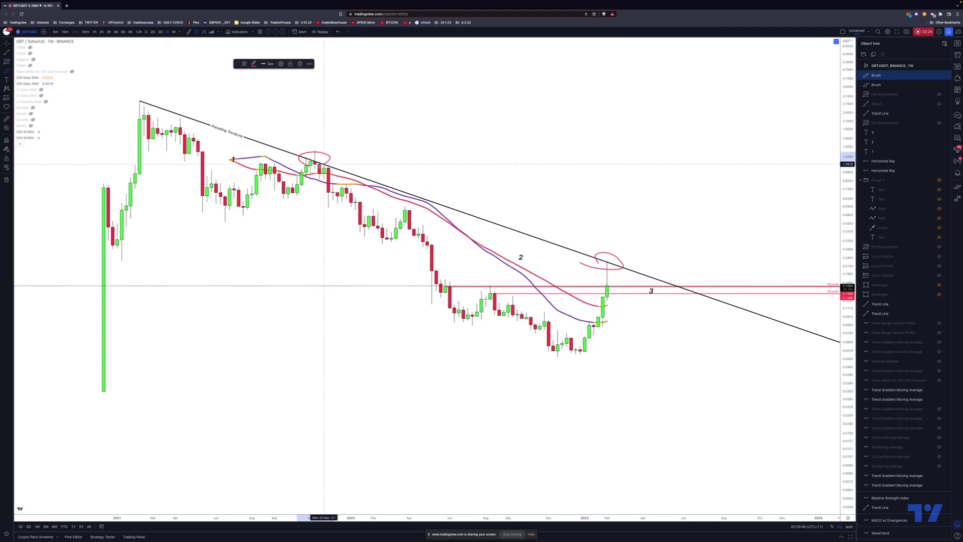
{"action": "mouse_move", "coordinate": [146, 94]}
{"action": "left_mouse_down"}
{"action": "mouse_move", "coordinate": [133, 100]}
{"action": "mouse_move", "coordinate": [145, 106]}
{"action": "left_mouse_up"}
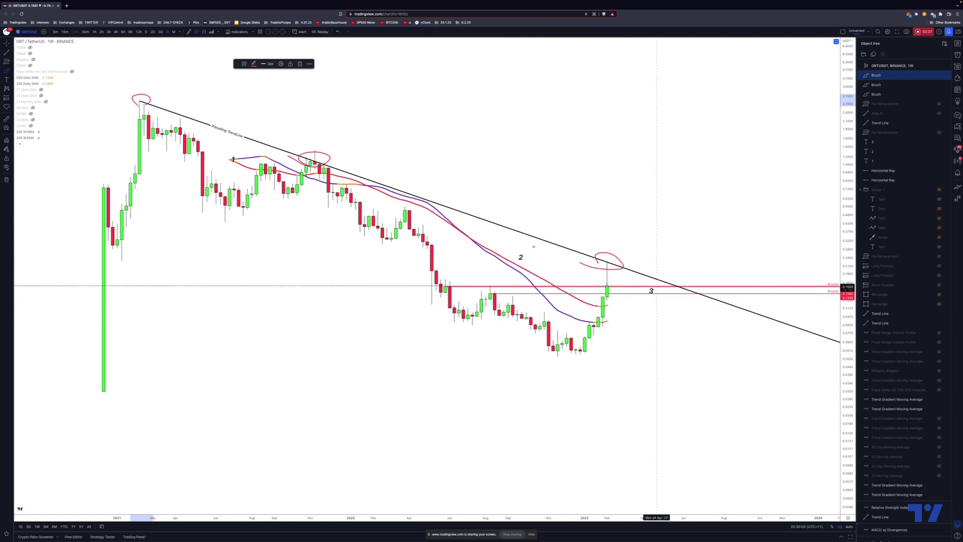
{"action": "left_click", "coordinate": [945, 75]}
{"action": "left_click", "coordinate": [946, 75]}
{"action": "left_click", "coordinate": [946, 75]}
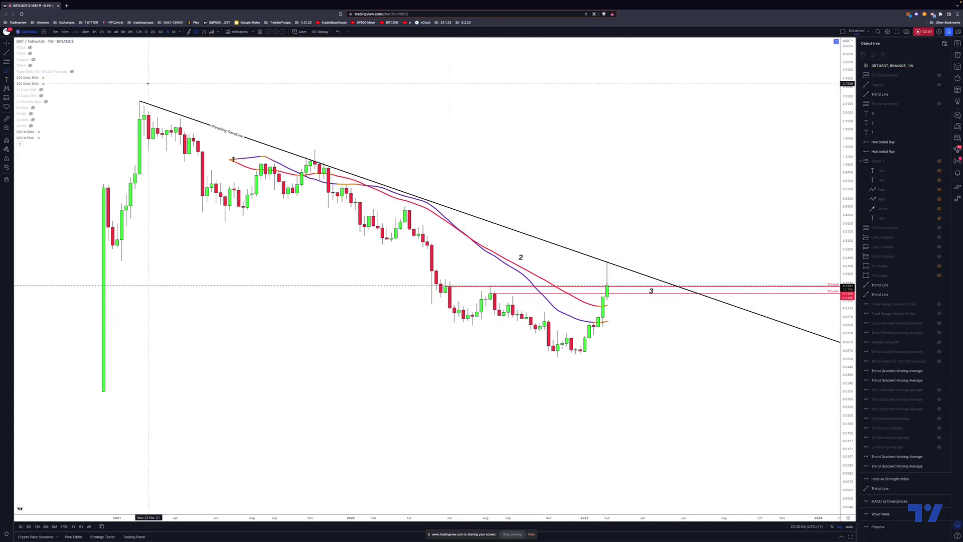
Turn off the right extension of the prevailing trendline, and turn the extension back on
{"action": "left_click", "coordinate": [279, 149]}
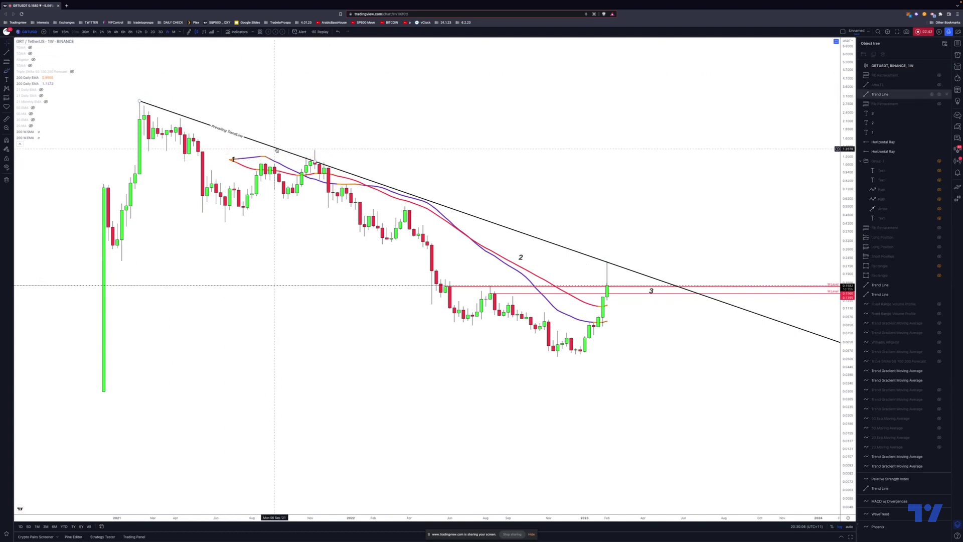
{"action": "double_click", "coordinate": [279, 149]}
{"action": "left_click", "coordinate": [441, 239]}
{"action": "left_click", "coordinate": [517, 382]}
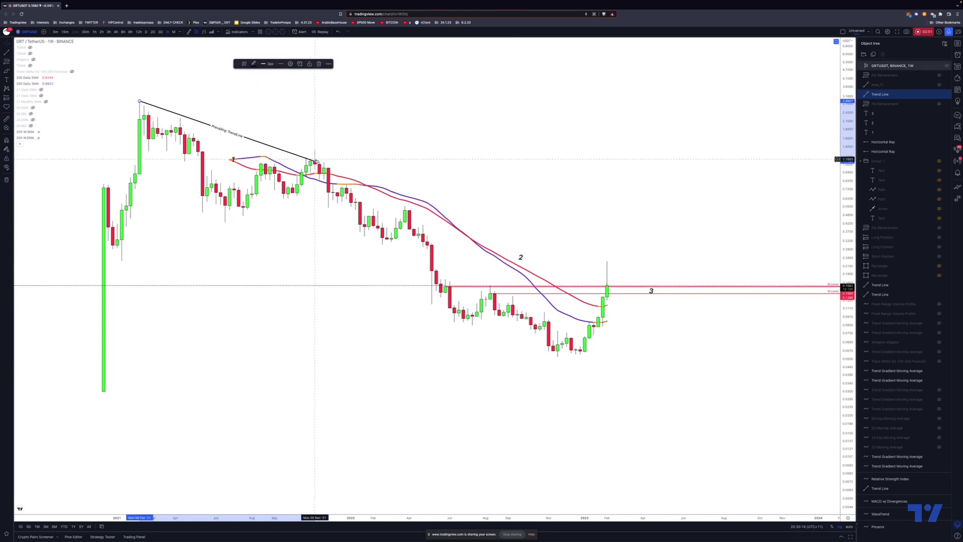
{"action": "double_click", "coordinate": [289, 154]}
{"action": "left_click", "coordinate": [442, 240]}
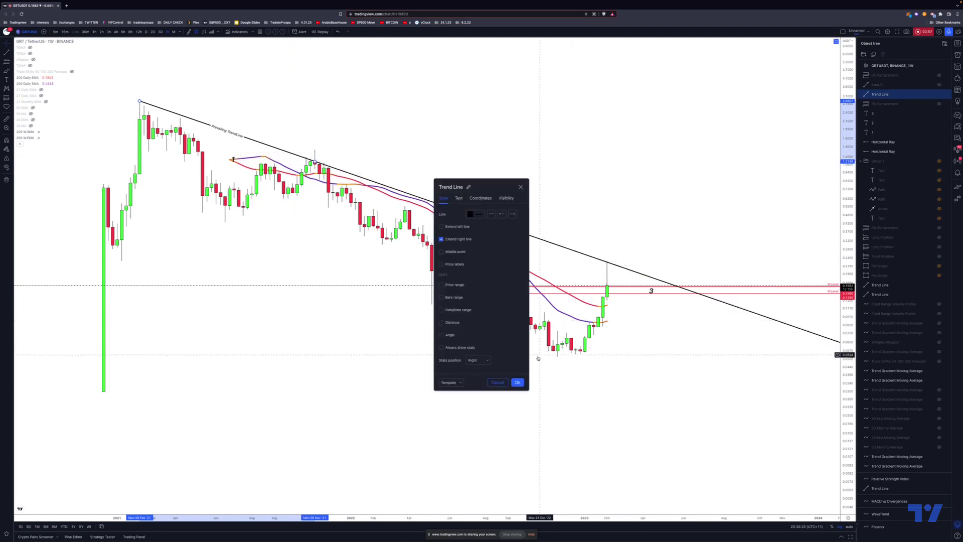
{"action": "key", "text": "Return"}
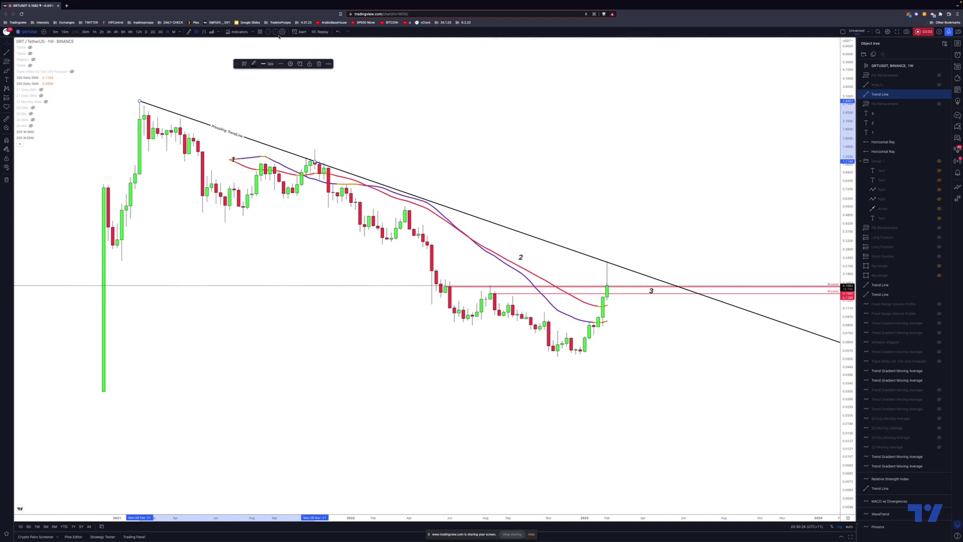
Change the chart to the Area style and show the hidden Area_TL trendline
{"action": "left_click", "coordinate": [211, 32]}
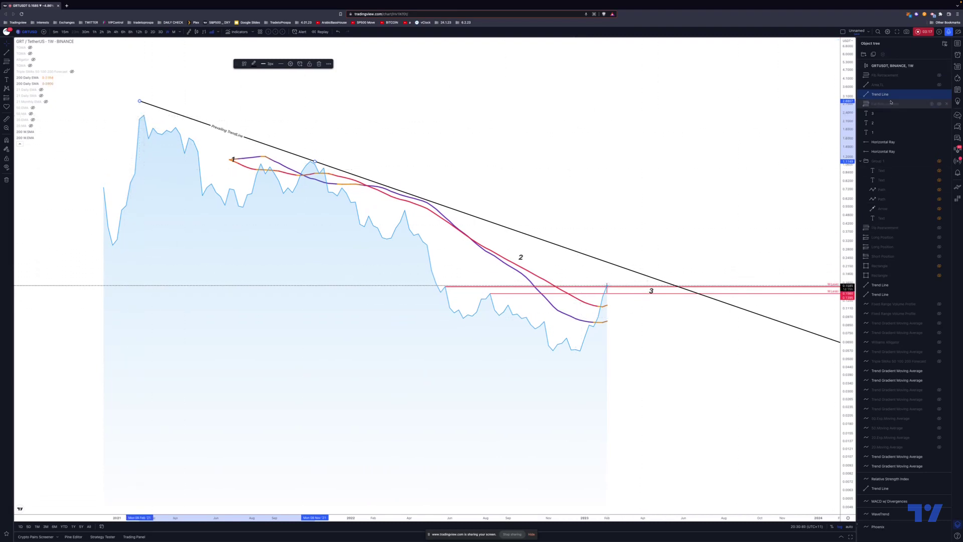
{"action": "left_click", "coordinate": [939, 86]}
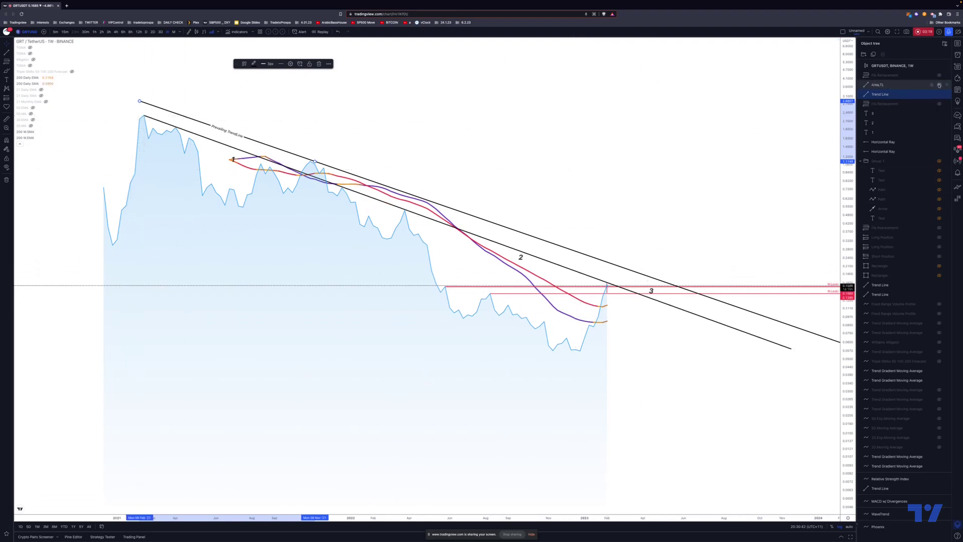
Circle each point where the area chart's peaks meet the Area_TL trendline, from the early-2021 top to the latest price, with the Brush
{"action": "left_click", "coordinate": [5, 70]}
{"action": "mouse_move", "coordinate": [135, 120]}
{"action": "left_mouse_down"}
{"action": "mouse_move", "coordinate": [157, 116]}
{"action": "mouse_move", "coordinate": [136, 119]}
{"action": "mouse_move", "coordinate": [172, 130]}
{"action": "left_mouse_up"}
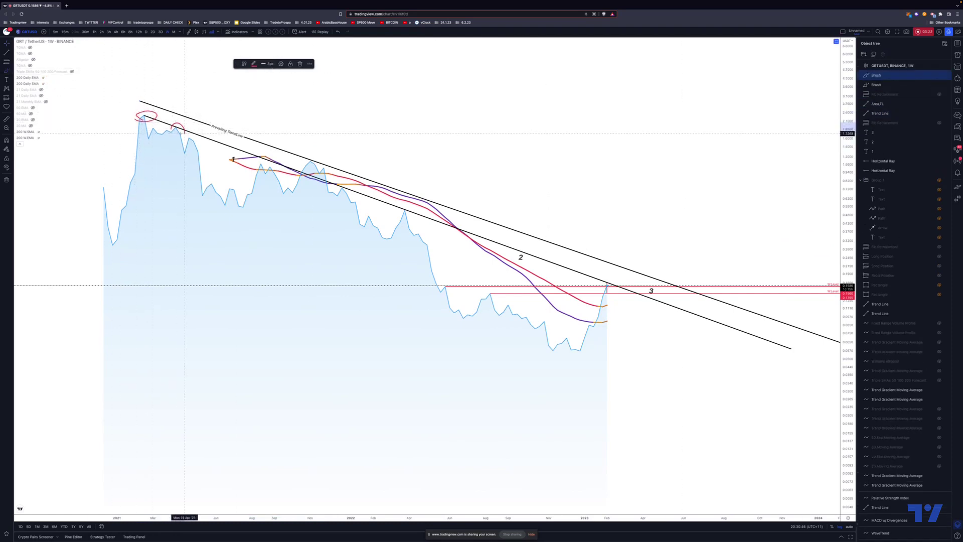
{"action": "left_click_drag", "start_coordinate": [333, 185], "coordinate": [346, 184]}
{"action": "mouse_move", "coordinate": [405, 205]}
{"action": "left_mouse_down"}
{"action": "mouse_move", "coordinate": [392, 213]}
{"action": "mouse_move", "coordinate": [407, 206]}
{"action": "left_mouse_up"}
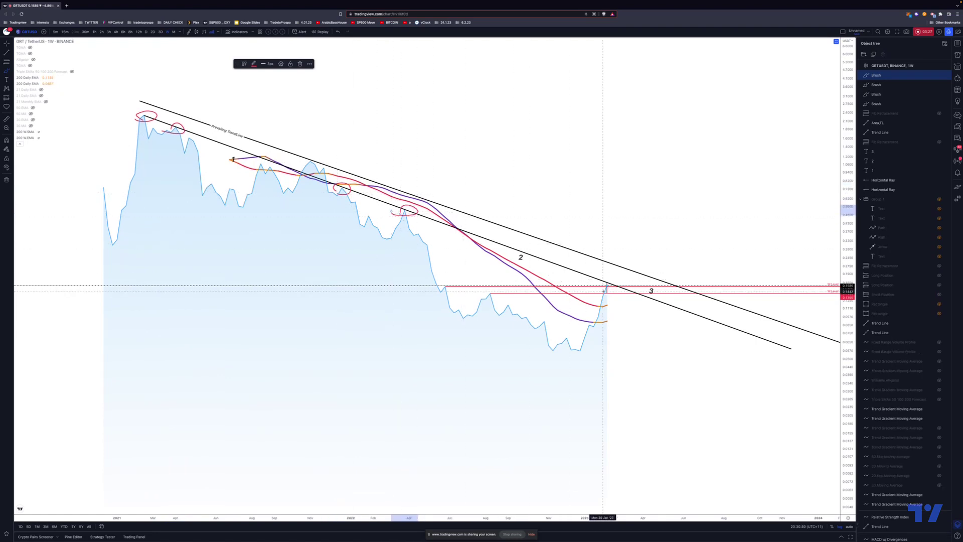
{"action": "mouse_move", "coordinate": [605, 277]}
{"action": "left_mouse_down"}
{"action": "mouse_move", "coordinate": [615, 281]}
{"action": "mouse_move", "coordinate": [574, 283]}
{"action": "left_mouse_up"}
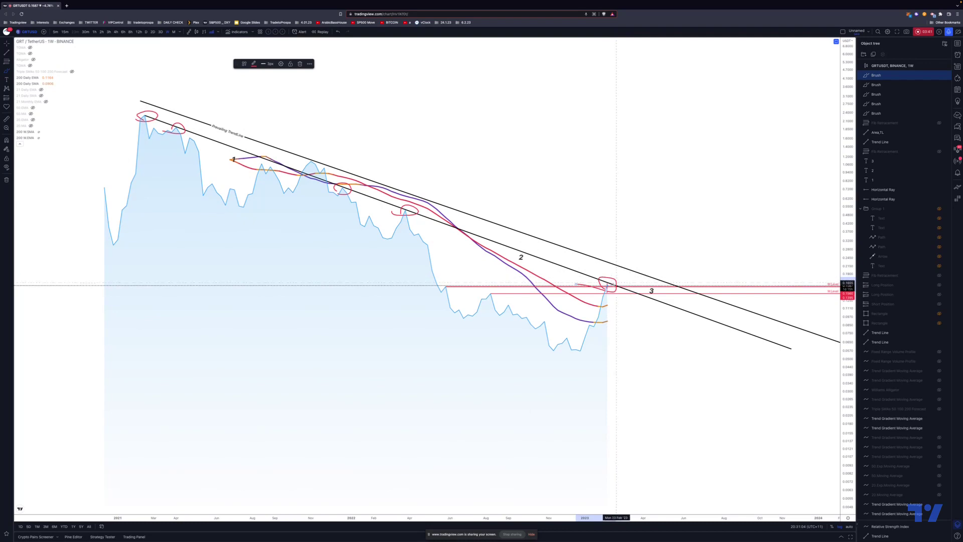
Return the chart to candles and draw a parallel channel along the prevailing trendline, with its lower boundary beneath the 2022 lows
{"action": "left_click", "coordinate": [196, 33]}
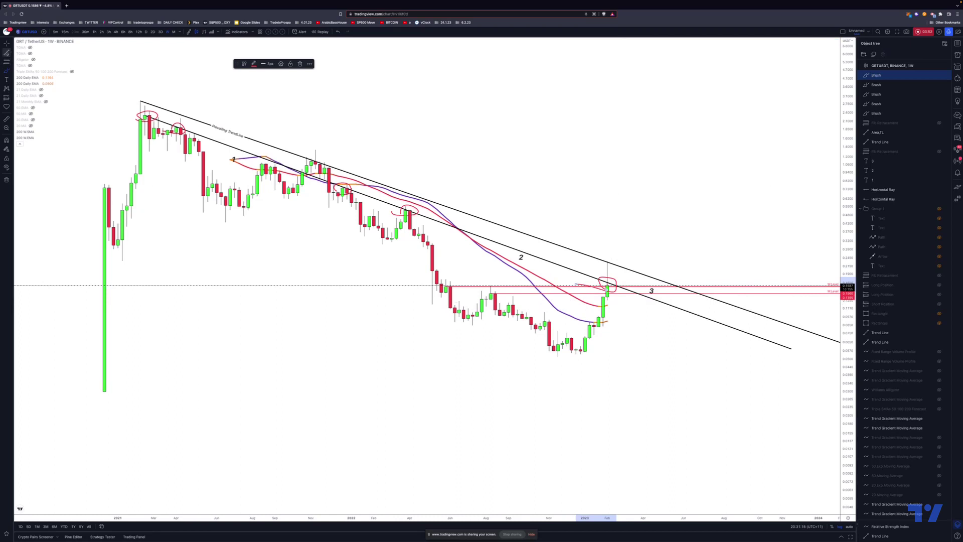
{"action": "left_click", "coordinate": [7, 52]}
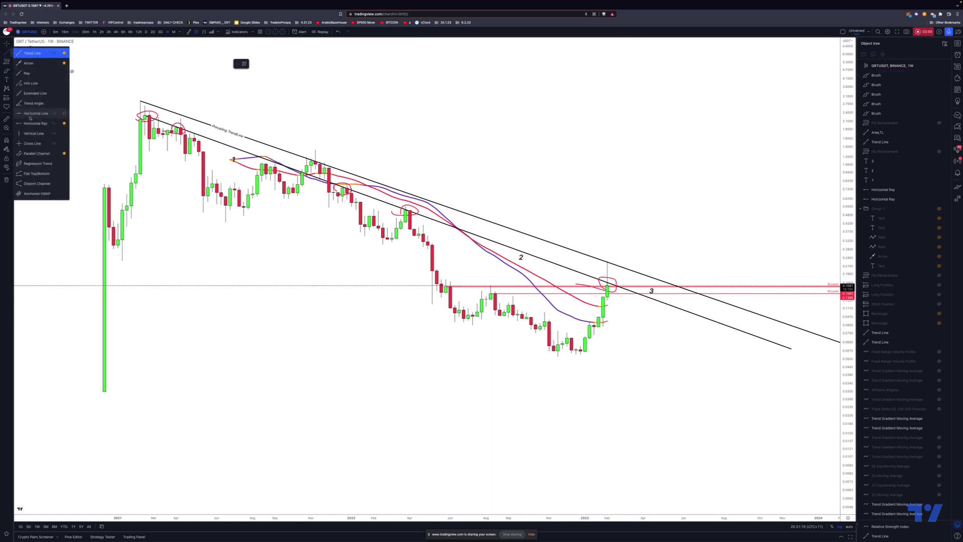
{"action": "left_click", "coordinate": [24, 153]}
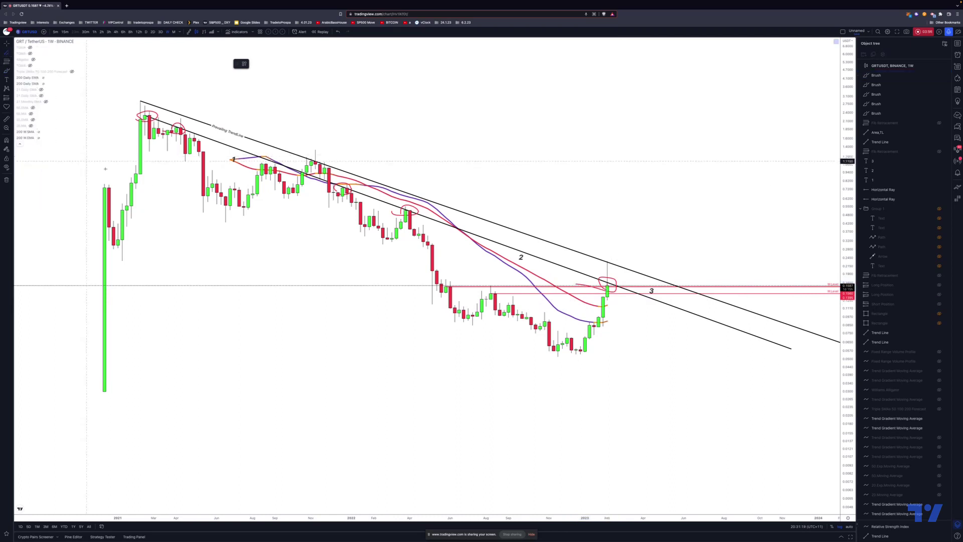
{"action": "left_click", "coordinate": [139, 100]}
{"action": "left_click", "coordinate": [746, 310]}
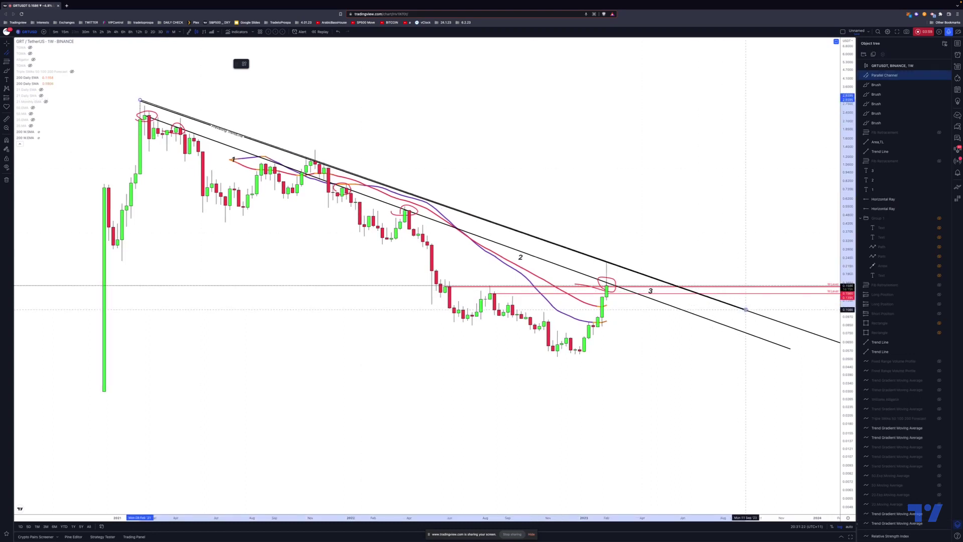
{"action": "left_click", "coordinate": [697, 389]}
{"action": "scroll", "coordinate": [688, 396], "scroll_direction": "down", "scroll_amount": 1}
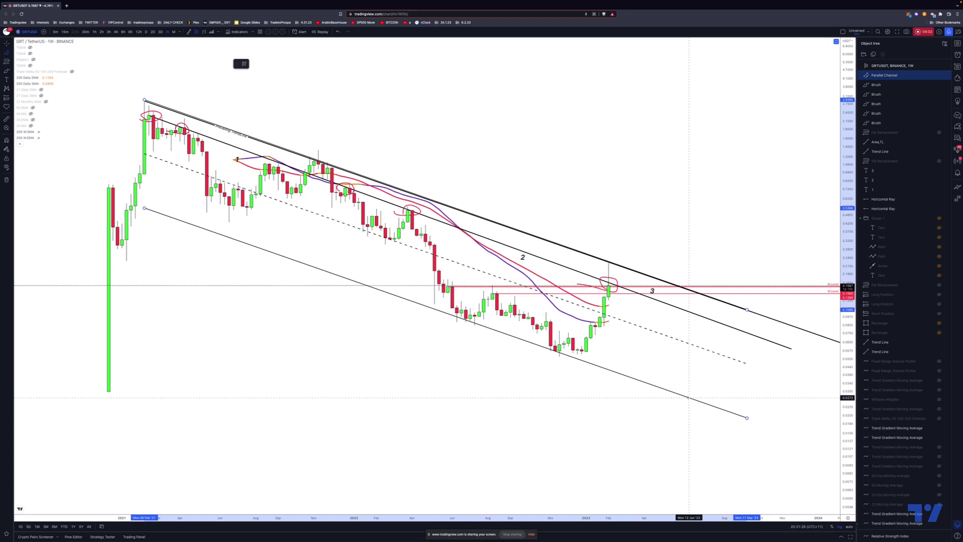
{"action": "left_click", "coordinate": [689, 397]}
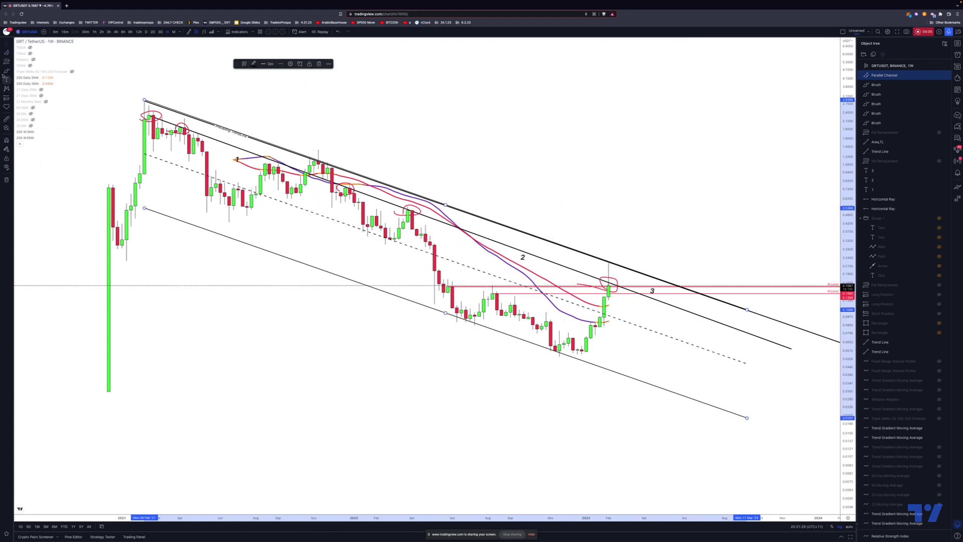
Mark the successive lower swing areas from mid-2021 to the late-2022 bottom inside the channel with Brush strokes
{"action": "left_click", "coordinate": [9, 71]}
{"action": "left_click", "coordinate": [28, 72]}
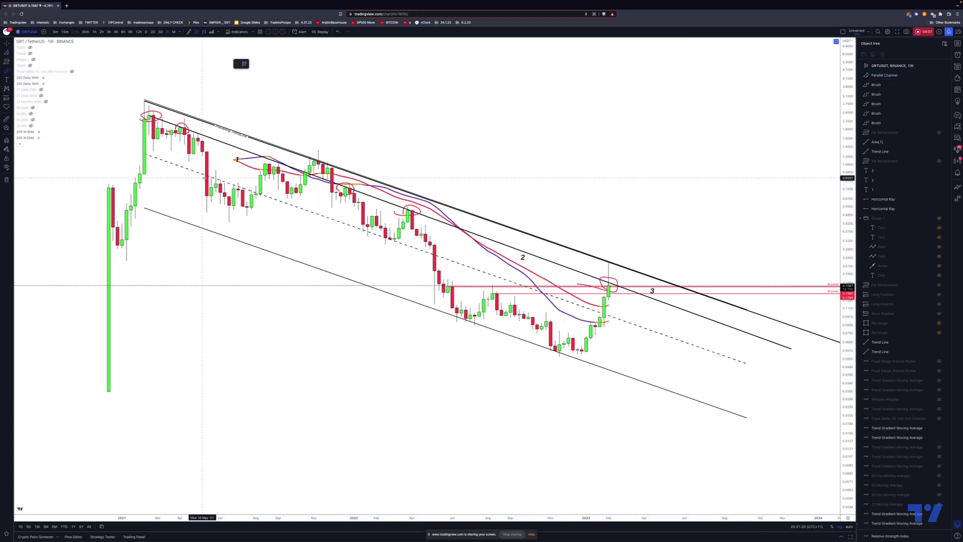
{"action": "left_click_drag", "start_coordinate": [199, 176], "coordinate": [228, 182]}
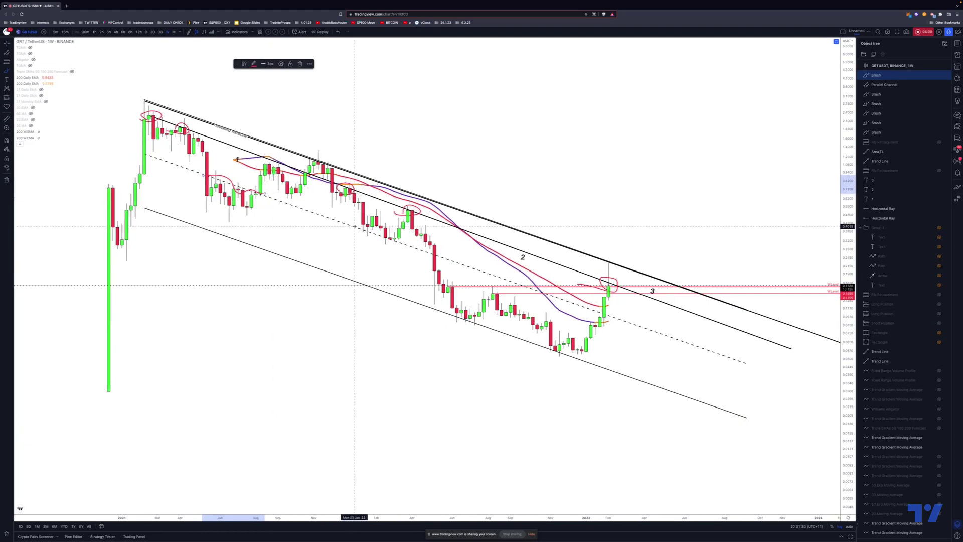
{"action": "left_click_drag", "start_coordinate": [357, 226], "coordinate": [390, 239]}
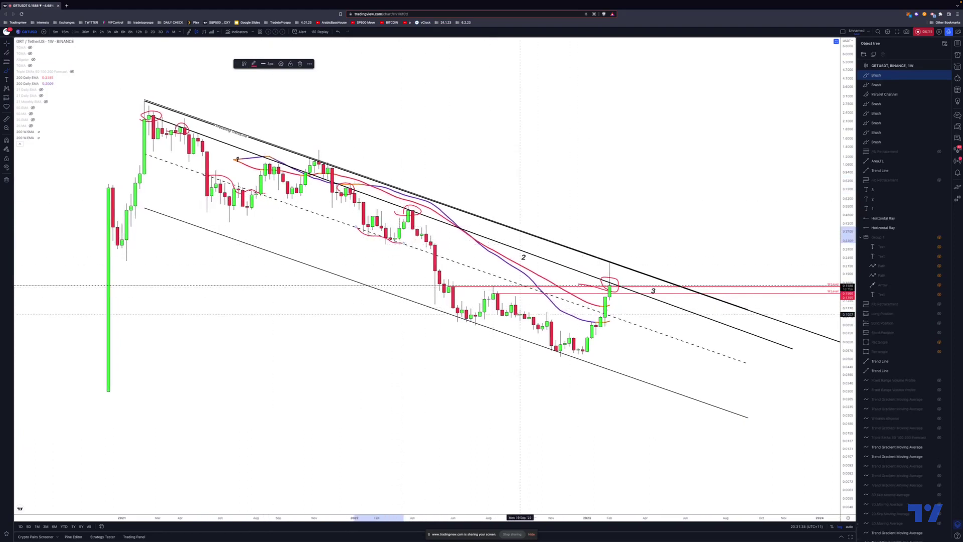
{"action": "left_click_drag", "start_coordinate": [457, 319], "coordinate": [502, 325]}
{"action": "left_click_drag", "start_coordinate": [550, 351], "coordinate": [596, 355]}
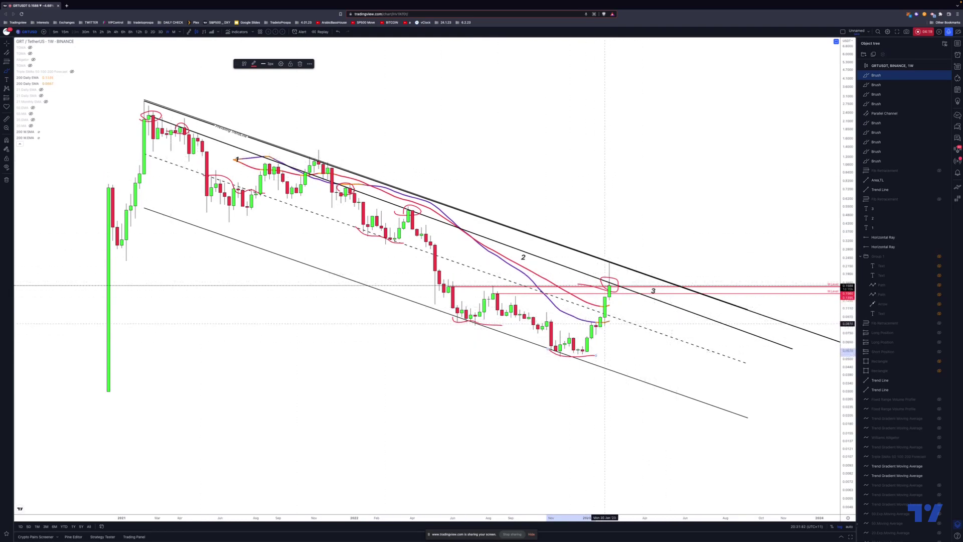
Brush two downward-sloping arrows along the channel, one beside the latest candles and one below the late-2021 candles
{"action": "left_click_drag", "start_coordinate": [628, 310], "coordinate": [685, 328]}
{"action": "left_click_drag", "start_coordinate": [682, 318], "coordinate": [667, 329]}
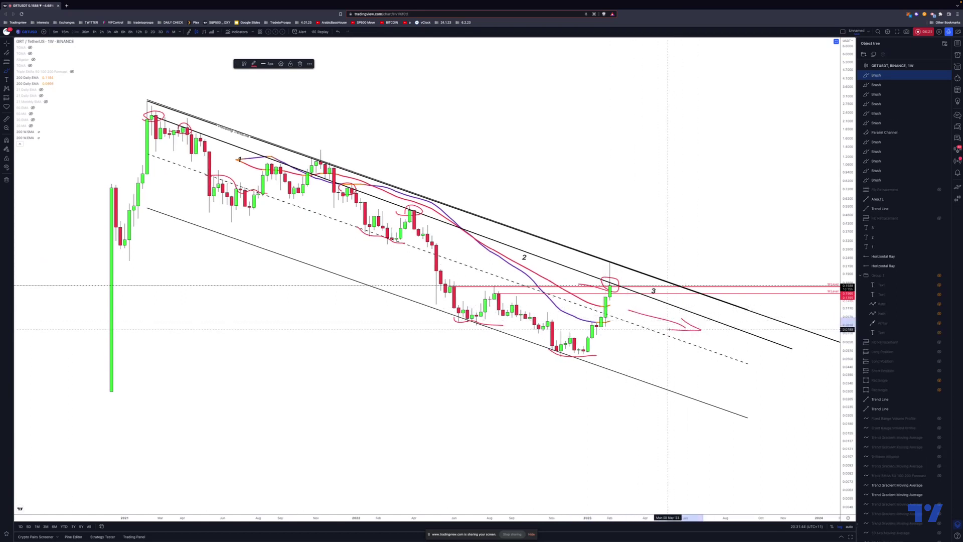
{"action": "left_click_drag", "start_coordinate": [281, 216], "coordinate": [342, 247]}
{"action": "left_click_drag", "start_coordinate": [330, 238], "coordinate": [329, 250]}
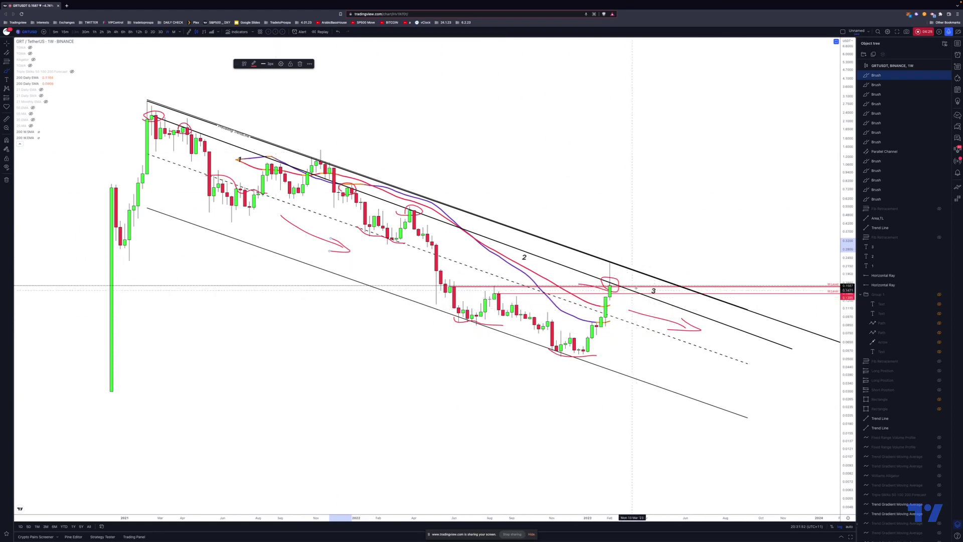
Brush a loop around the latest wick, a breakout path through the channel's upper line, and an arrow from the April 2022 peak to its lower boundary
{"action": "mouse_move", "coordinate": [623, 285]}
{"action": "left_mouse_down"}
{"action": "mouse_move", "coordinate": [616, 262]}
{"action": "mouse_move", "coordinate": [610, 285]}
{"action": "left_mouse_up"}
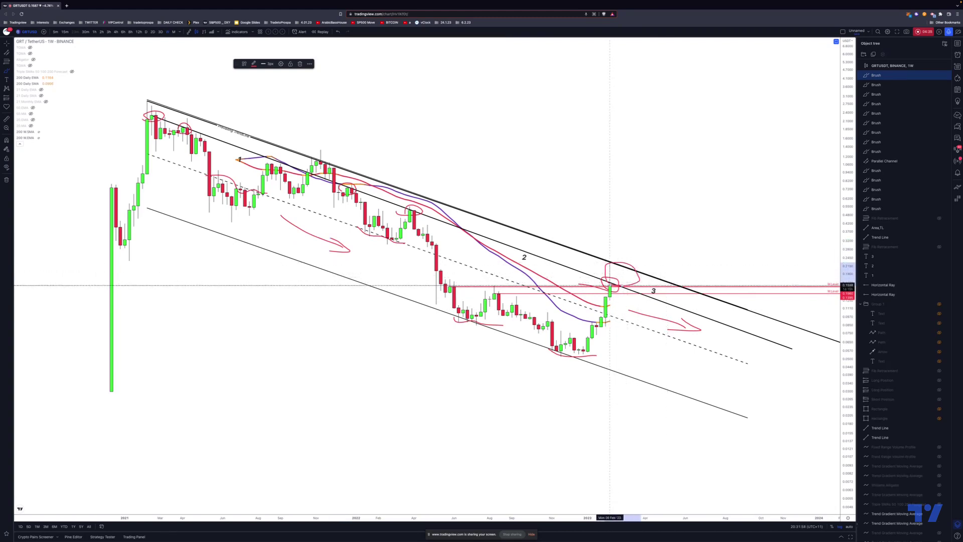
{"action": "left_click_drag", "start_coordinate": [610, 285], "coordinate": [615, 278]}
{"action": "mouse_move", "coordinate": [672, 303]}
{"action": "left_mouse_down"}
{"action": "mouse_move", "coordinate": [677, 289]}
{"action": "mouse_move", "coordinate": [694, 293]}
{"action": "mouse_move", "coordinate": [707, 250]}
{"action": "left_mouse_up"}
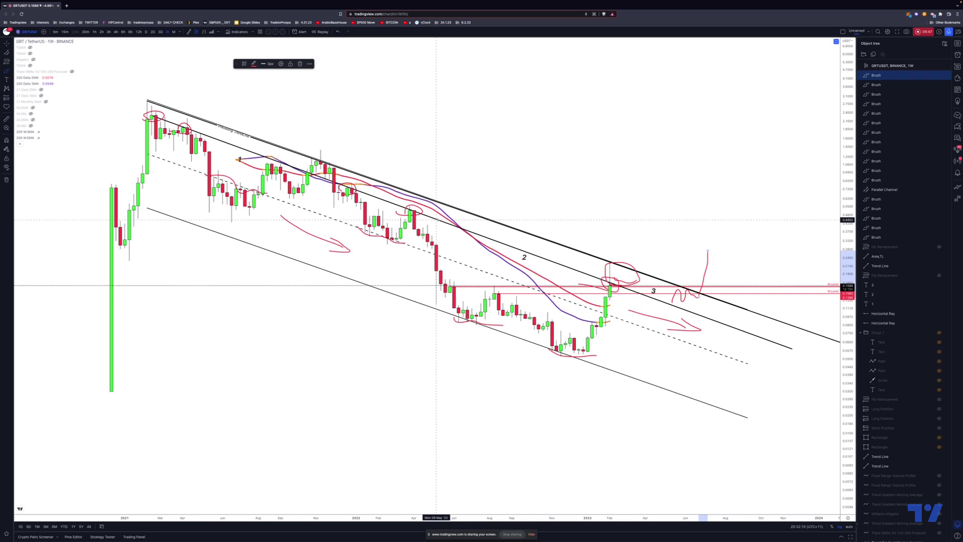
{"action": "left_click_drag", "start_coordinate": [414, 200], "coordinate": [377, 287]}
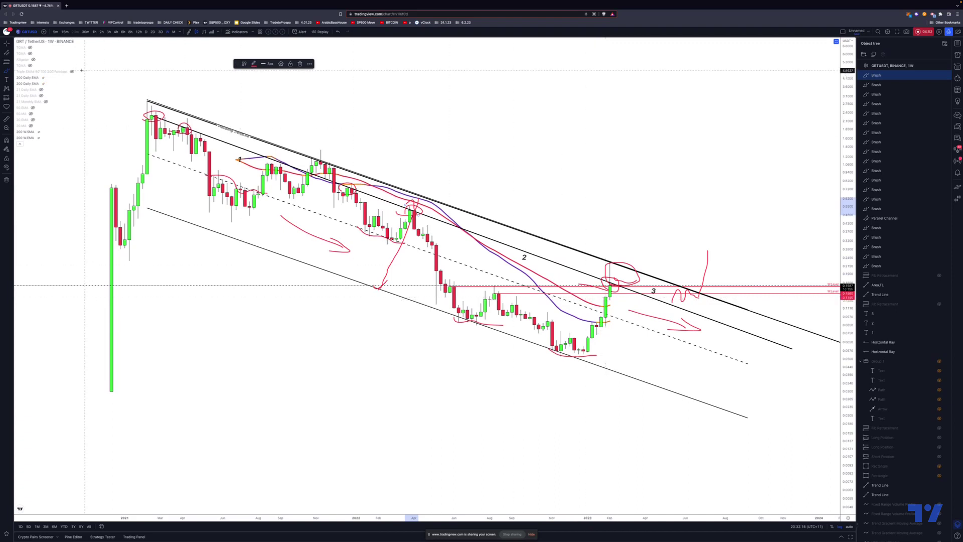
Draw a Fib Channel based on the parallel channel's lower boundary and reaching up to the prevailing trendline
{"action": "left_click", "coordinate": [6, 62]}
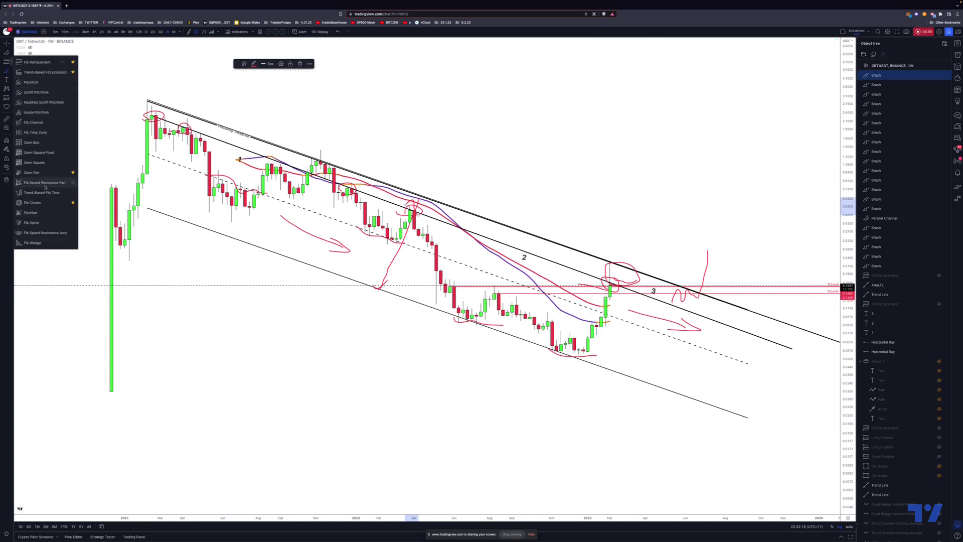
{"action": "left_click", "coordinate": [33, 123]}
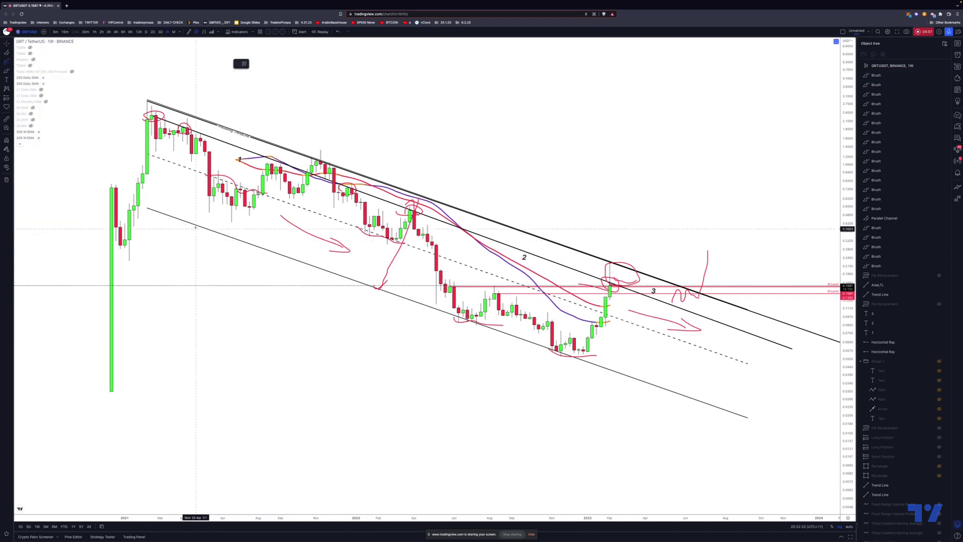
{"action": "left_click", "coordinate": [173, 216]}
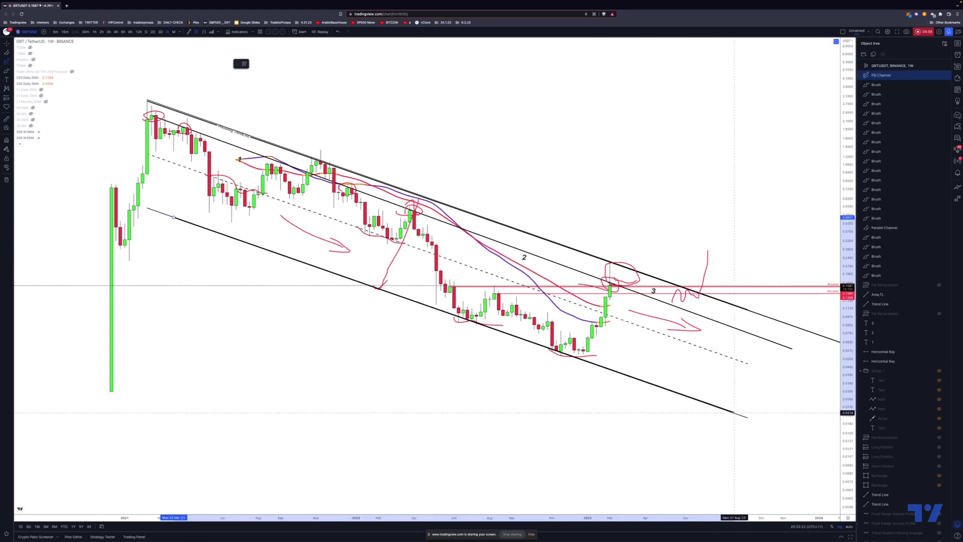
{"action": "left_click", "coordinate": [734, 410]}
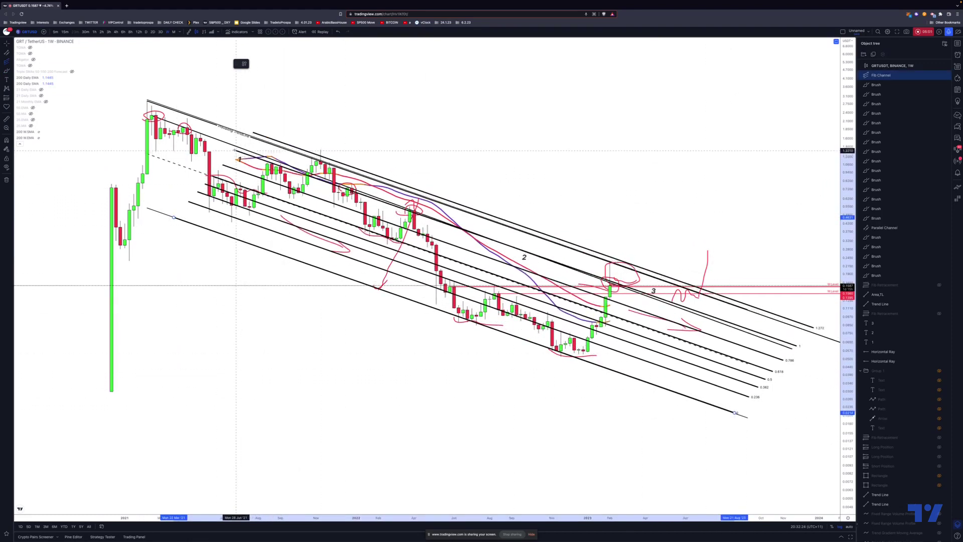
{"action": "left_click", "coordinate": [231, 129]}
Set the Fib Channel's level lines to a thinner width
{"action": "double_click", "coordinate": [266, 145]}
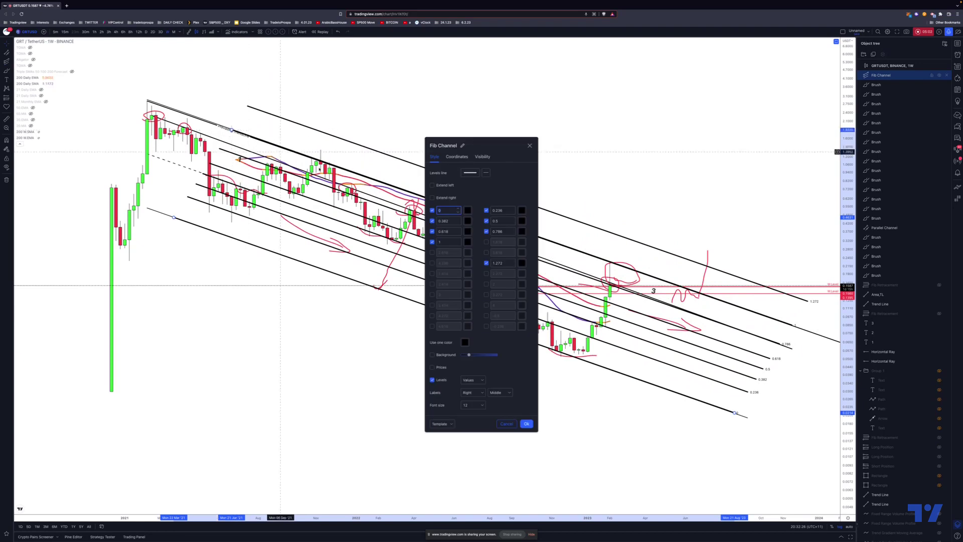
{"action": "left_click", "coordinate": [470, 187]}
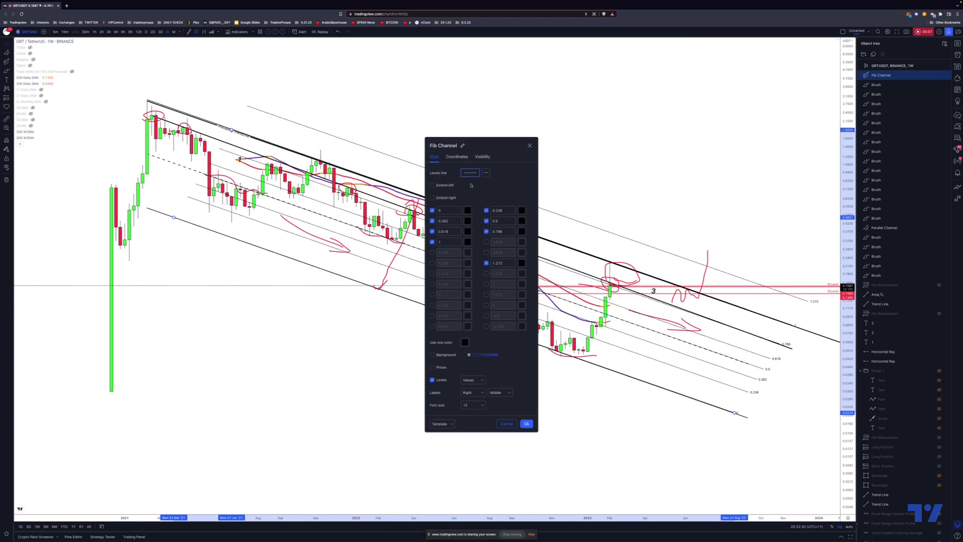
{"action": "left_click", "coordinate": [526, 424]}
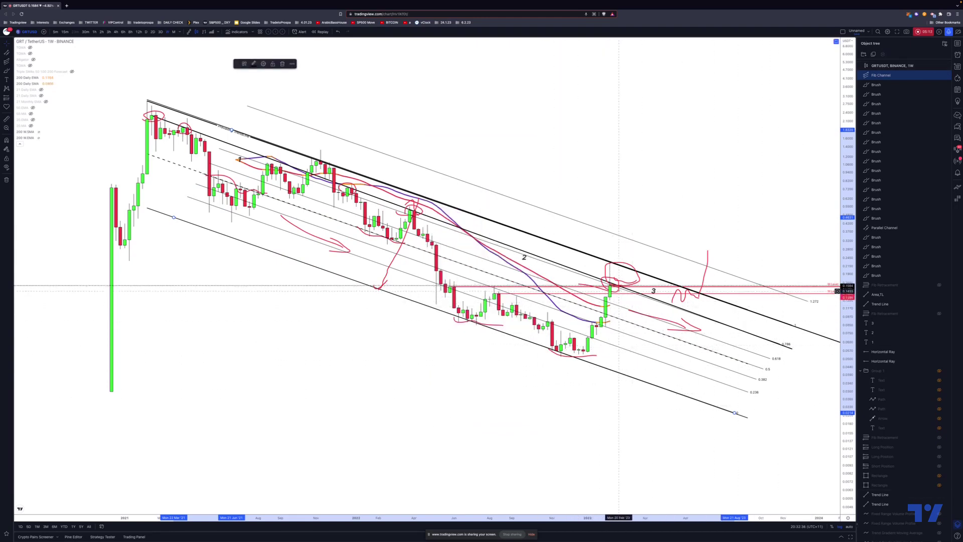
Delete the brushed arrow beside the latest candles and brush a short downward path from the latest price into the channel
{"action": "left_click", "coordinate": [682, 320]}
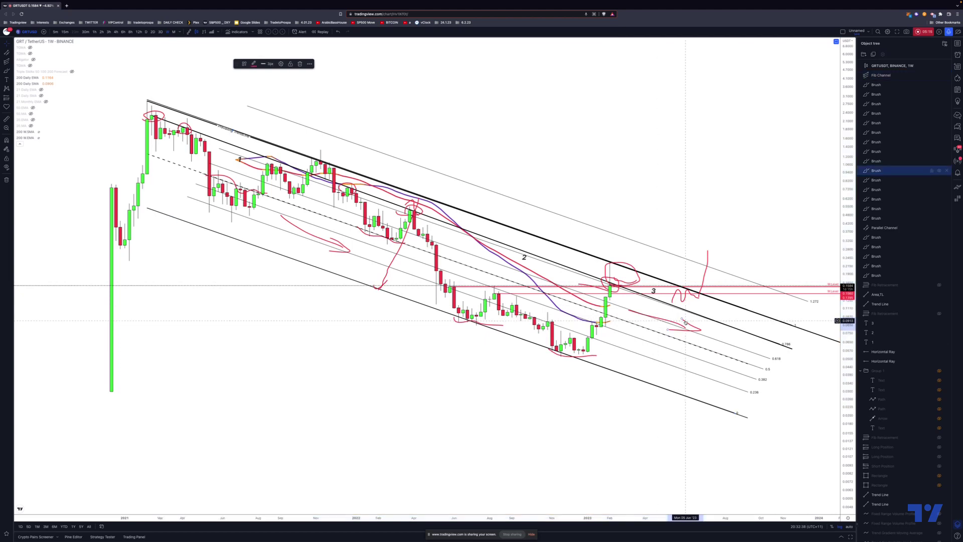
{"action": "key", "text": "Delete"}
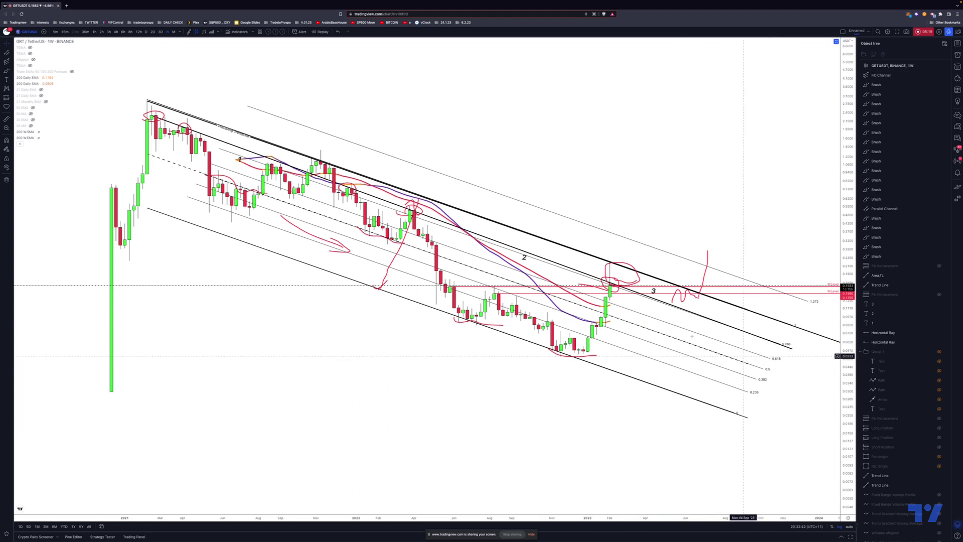
{"action": "left_click", "coordinate": [7, 71]}
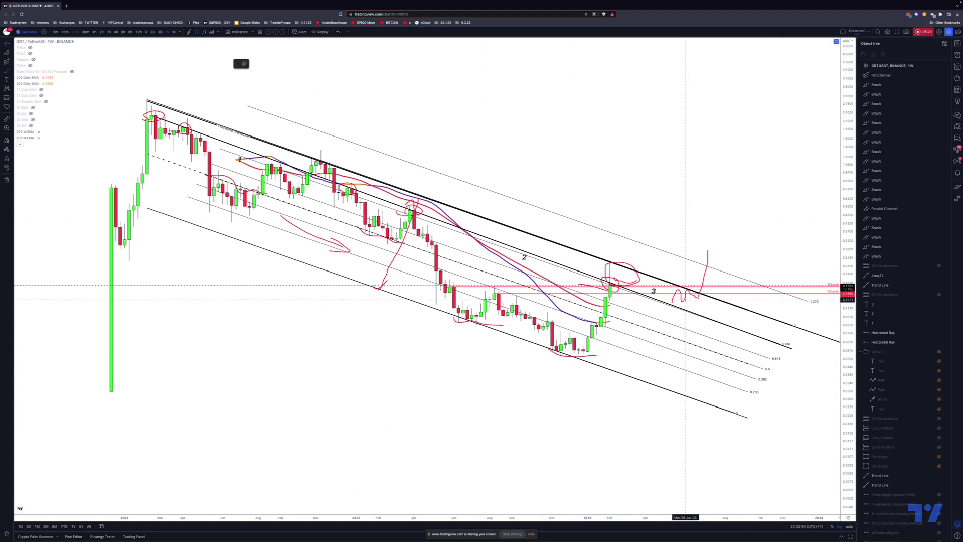
{"action": "left_click_drag", "start_coordinate": [615, 285], "coordinate": [623, 304]}
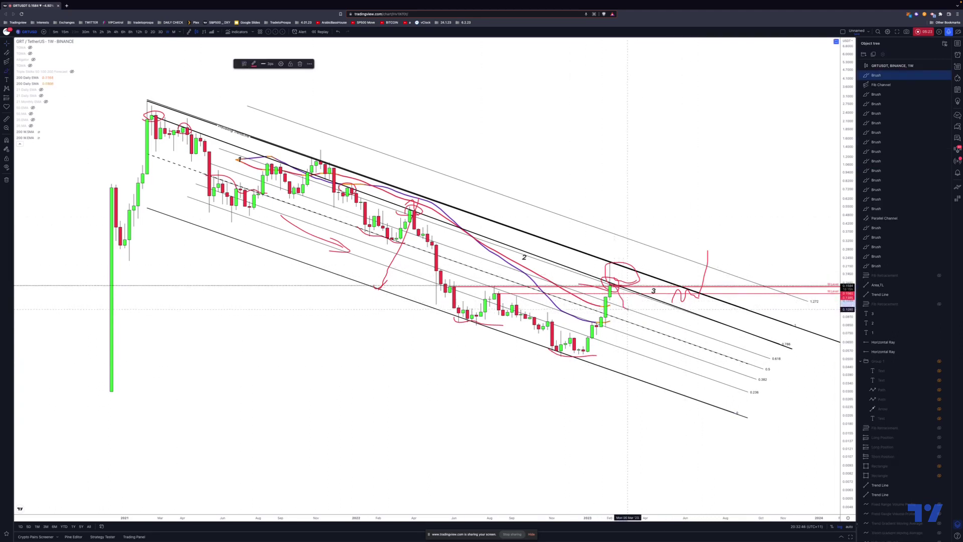
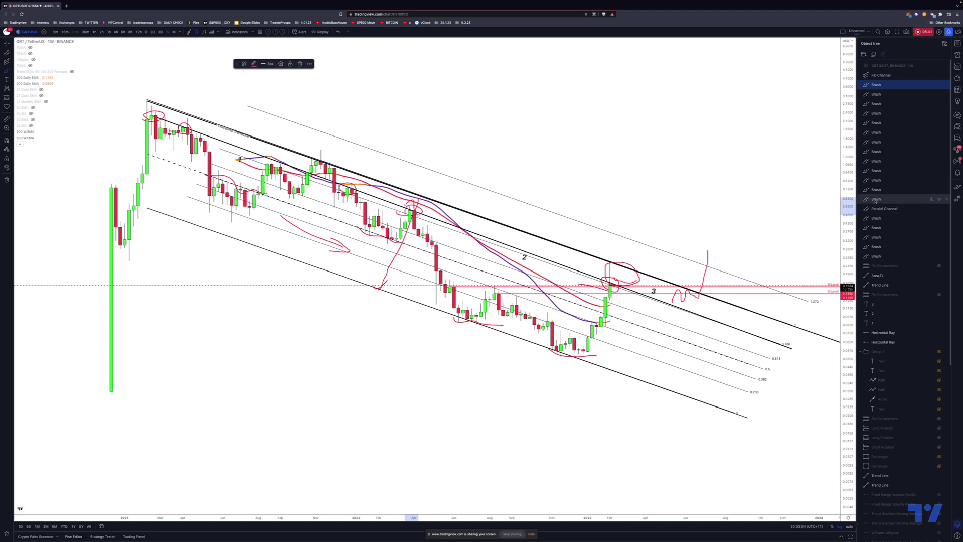
Delete all the brush strokes from the chart, keeping the Fib Channel, parallel channel and trendlines
{"action": "key", "text": "Delete"}
{"action": "left_click", "coordinate": [875, 94]}
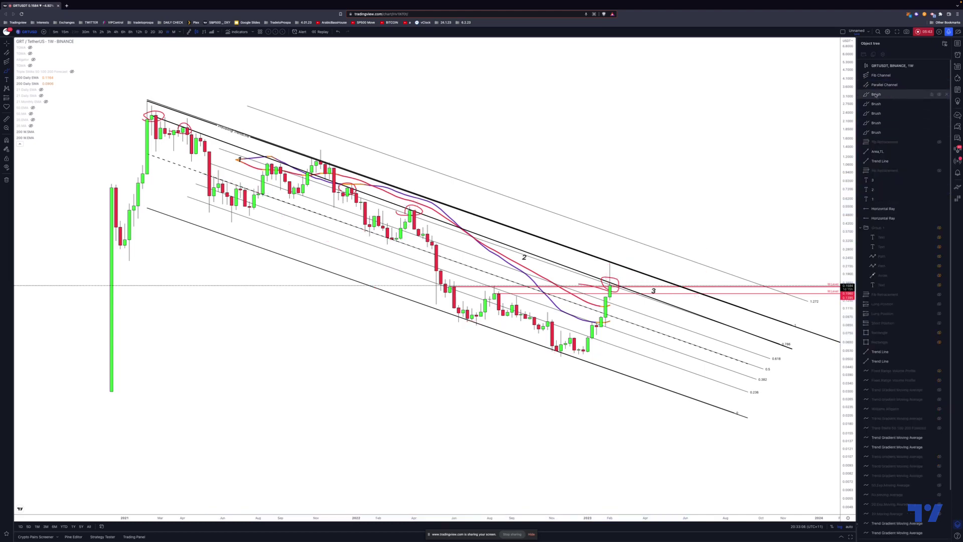
{"action": "left_click", "coordinate": [875, 132], "text": "shift"}
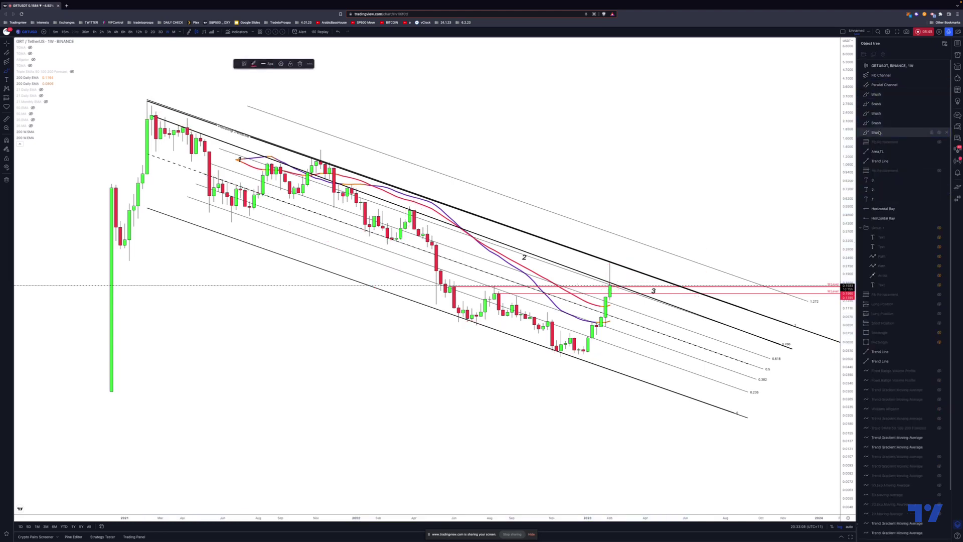
{"action": "key", "text": "Delete"}
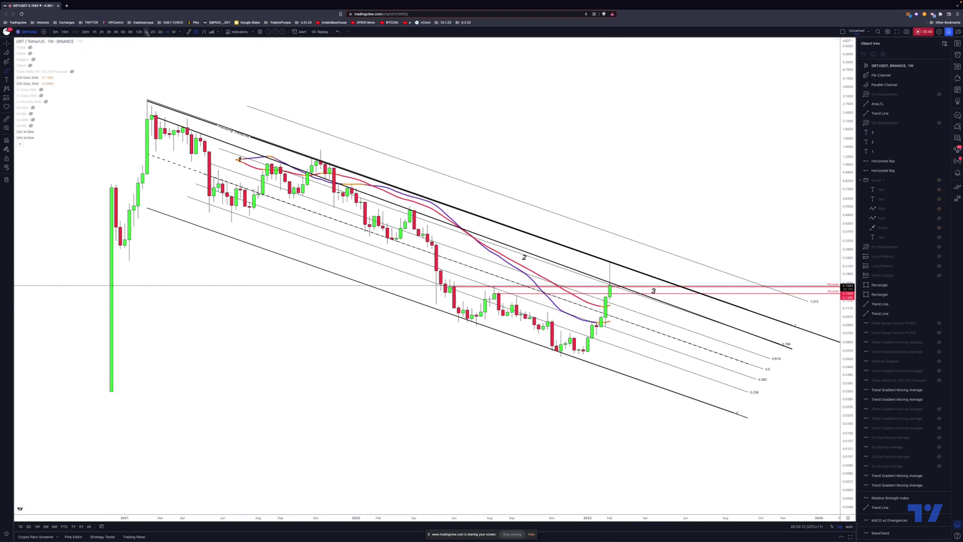
Switch the GRT/USDT chart to the daily timeframe and bring up the February 2023 candles with their demand areas
{"action": "left_click", "coordinate": [147, 31]}
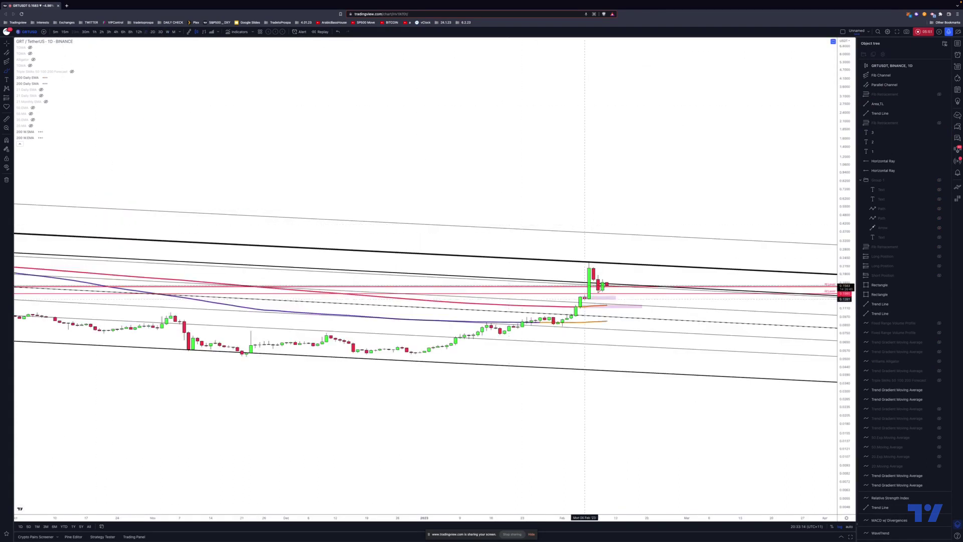
{"action": "scroll", "coordinate": [647, 309], "scroll_direction": "down", "scroll_amount": 10}
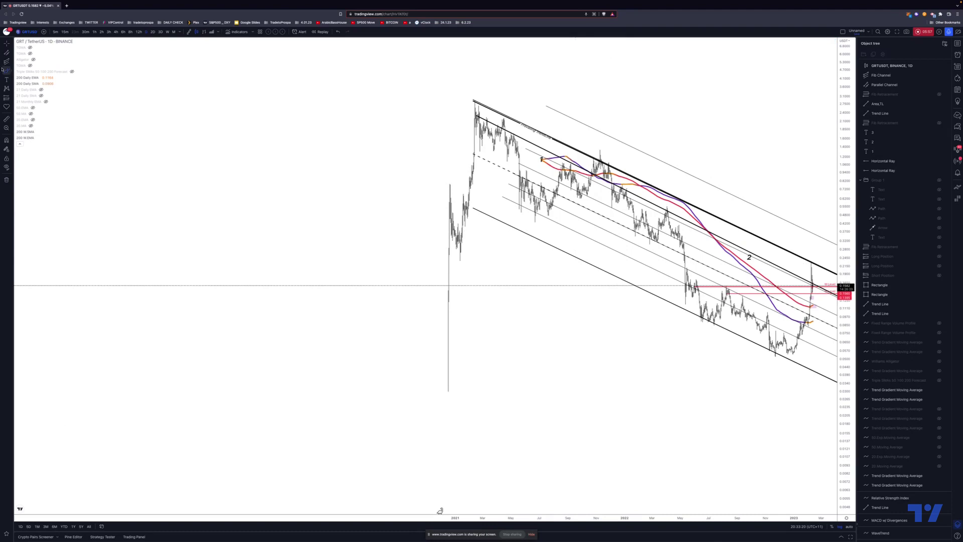
{"action": "scroll", "coordinate": [679, 378], "scroll_direction": "up", "scroll_amount": 3}
{"action": "left_click_drag", "start_coordinate": [679, 378], "coordinate": [454, 380]}
{"action": "scroll", "coordinate": [495, 371], "scroll_direction": "up", "scroll_amount": 5}
{"action": "scroll", "coordinate": [494, 373], "scroll_direction": "up", "scroll_amount": 5}
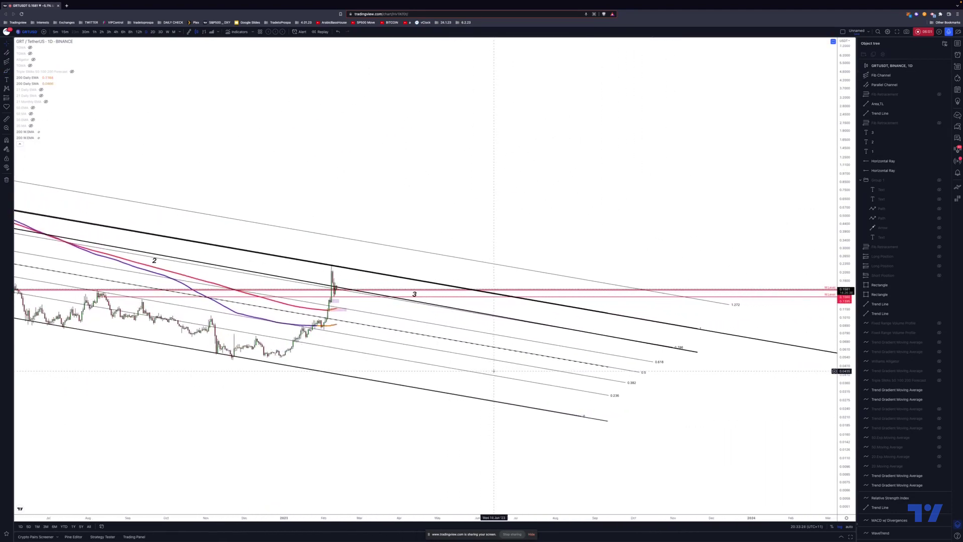
{"action": "scroll", "coordinate": [652, 319], "scroll_direction": "up", "scroll_amount": 5}
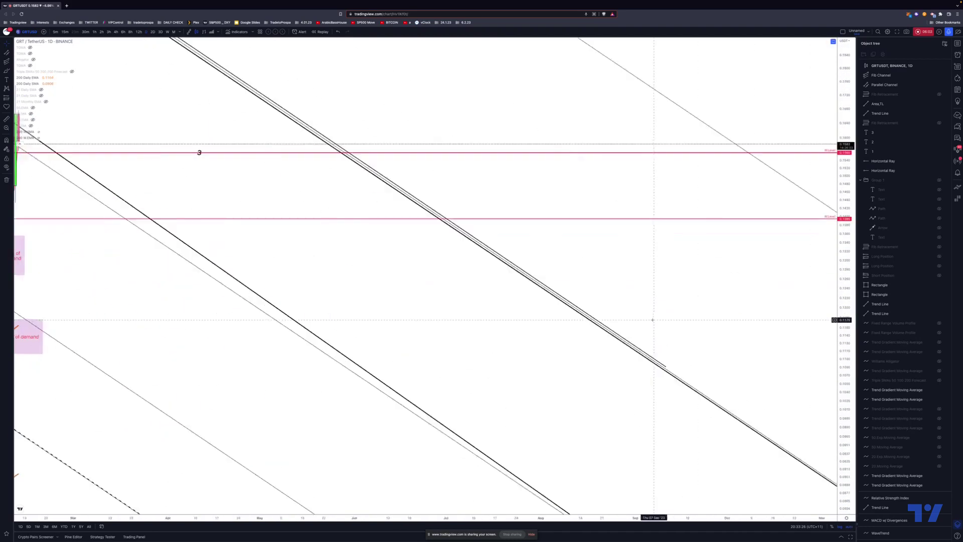
{"action": "scroll", "coordinate": [652, 320], "scroll_direction": "down", "scroll_amount": 2}
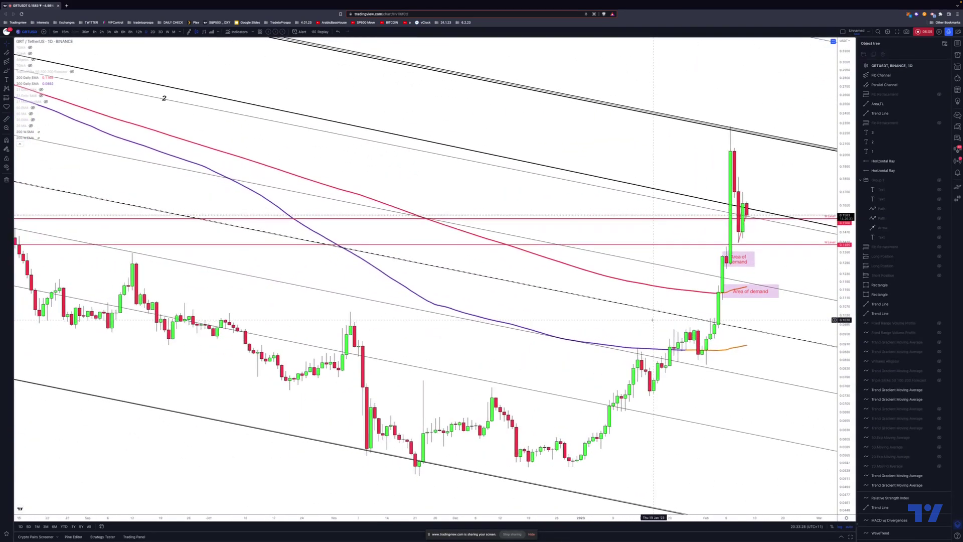
{"action": "left_click_drag", "start_coordinate": [779, 367], "coordinate": [645, 360]}
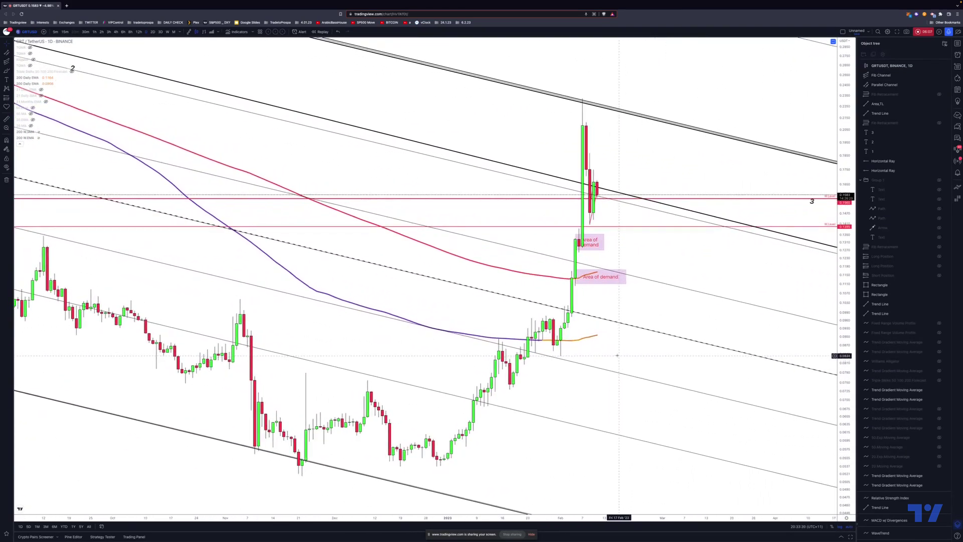
Examine the two demand-area rectangles and the short trend line at the latest daily candles within the channel
{"action": "left_click", "coordinate": [598, 282]}
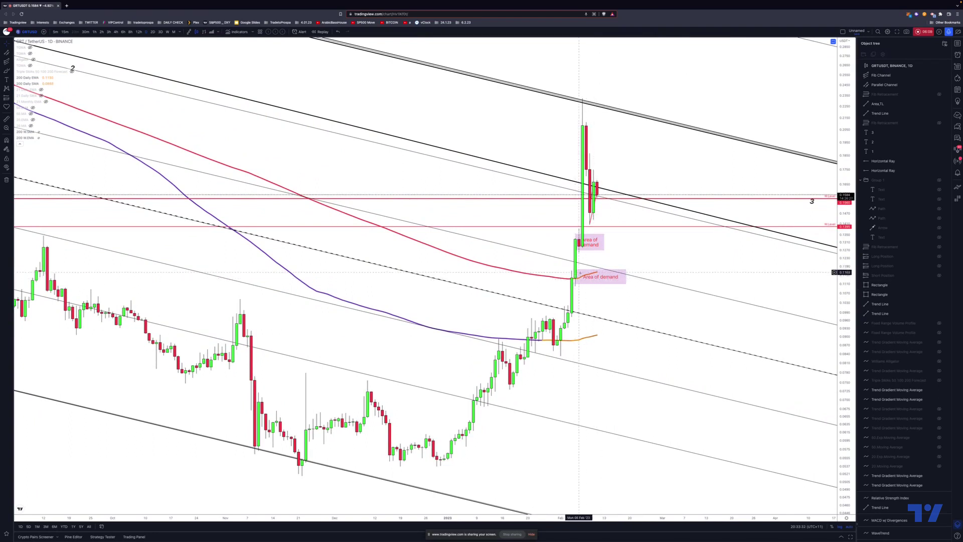
{"action": "left_click", "coordinate": [571, 278]}
{"action": "left_click", "coordinate": [582, 238]}
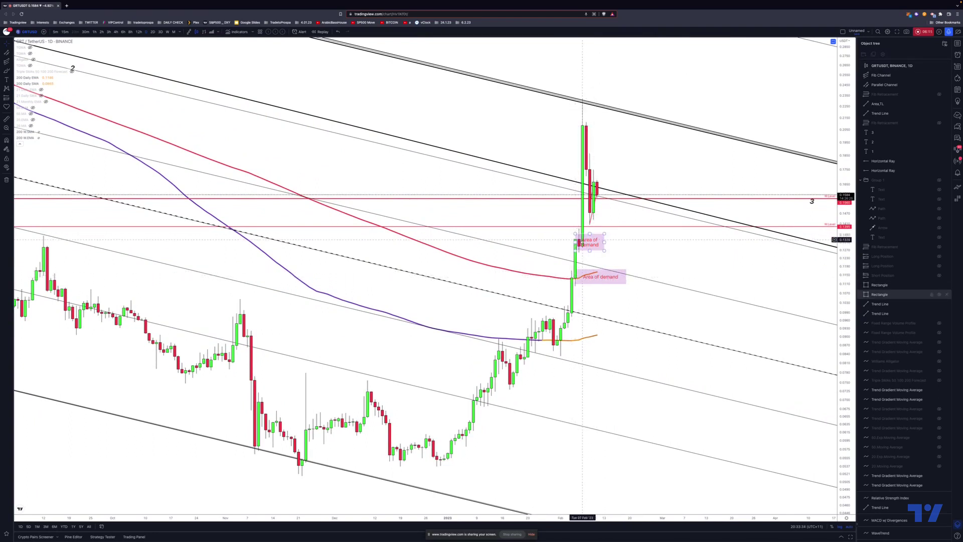
{"action": "left_click", "coordinate": [591, 219]}
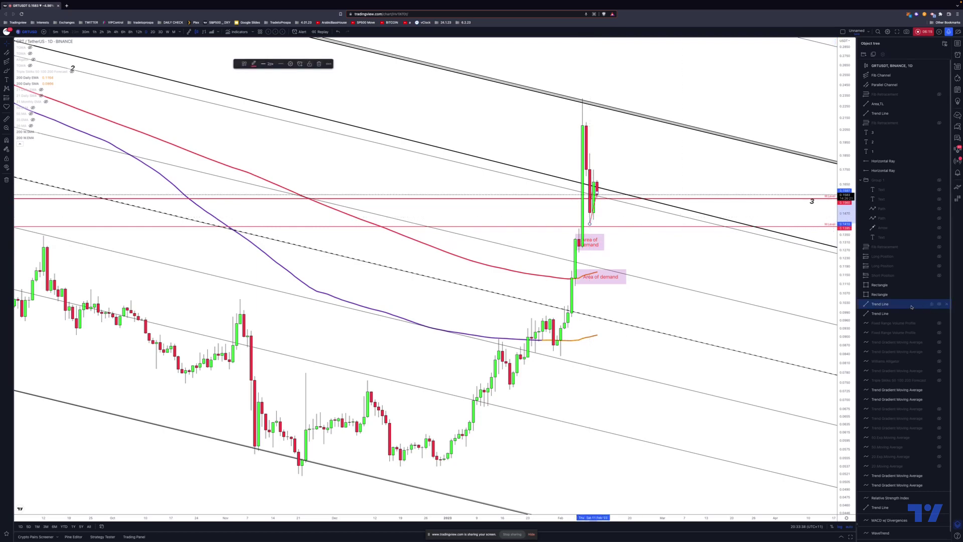
{"action": "scroll", "coordinate": [821, 256], "scroll_direction": "down", "scroll_amount": 8}
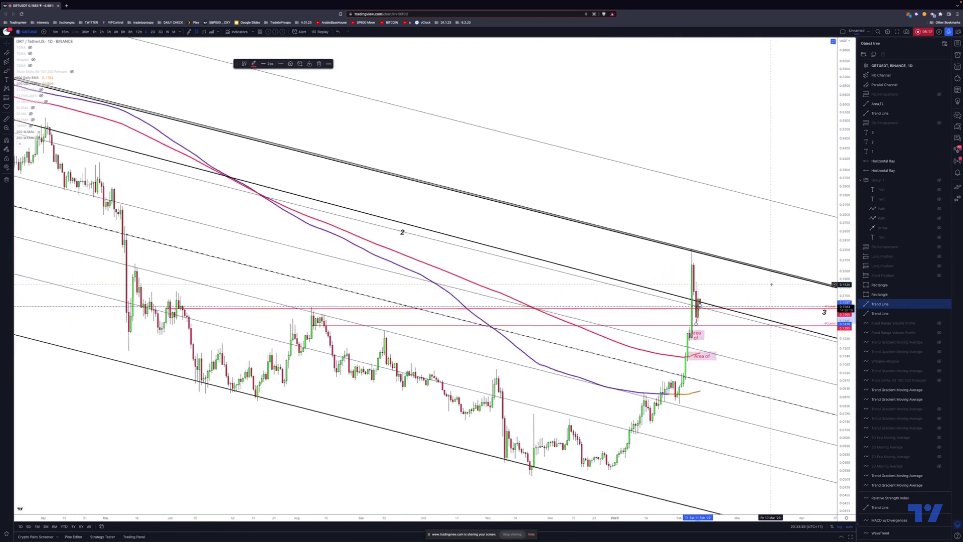
{"action": "scroll", "coordinate": [822, 257], "scroll_direction": "down", "scroll_amount": 8}
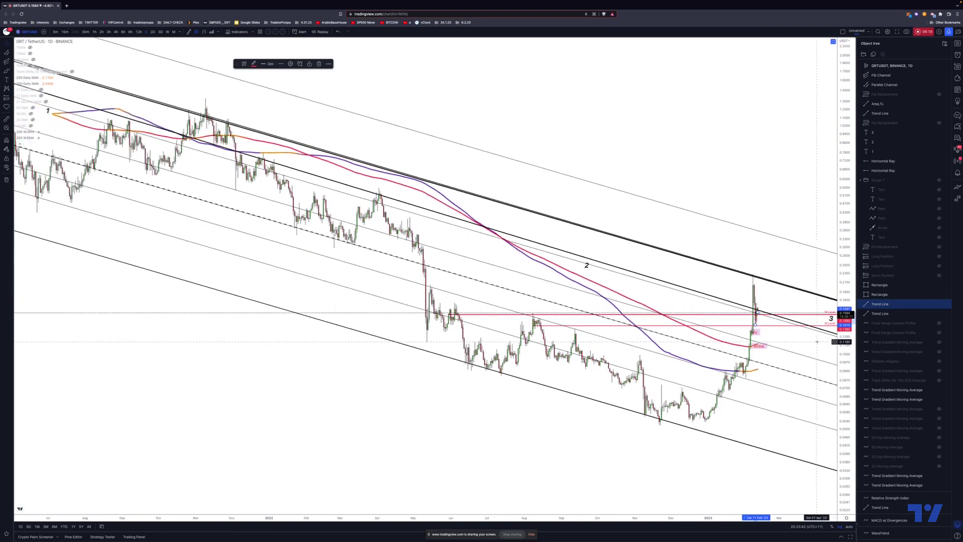
{"action": "left_click_drag", "start_coordinate": [660, 441], "coordinate": [592, 440]}
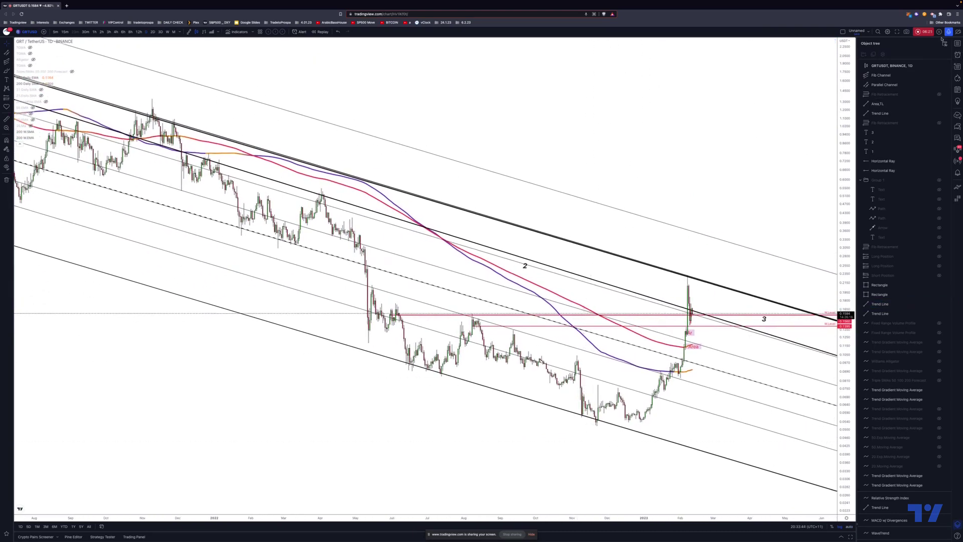
Unhide the Fib Retracement covering the rise from the January 2023 low to the February 2023 high
{"action": "scroll", "coordinate": [739, 156], "scroll_direction": "down", "scroll_amount": 3}
{"action": "scroll", "coordinate": [739, 156], "scroll_direction": "down", "scroll_amount": 2}
{"action": "left_click_drag", "start_coordinate": [739, 156], "coordinate": [559, 152]}
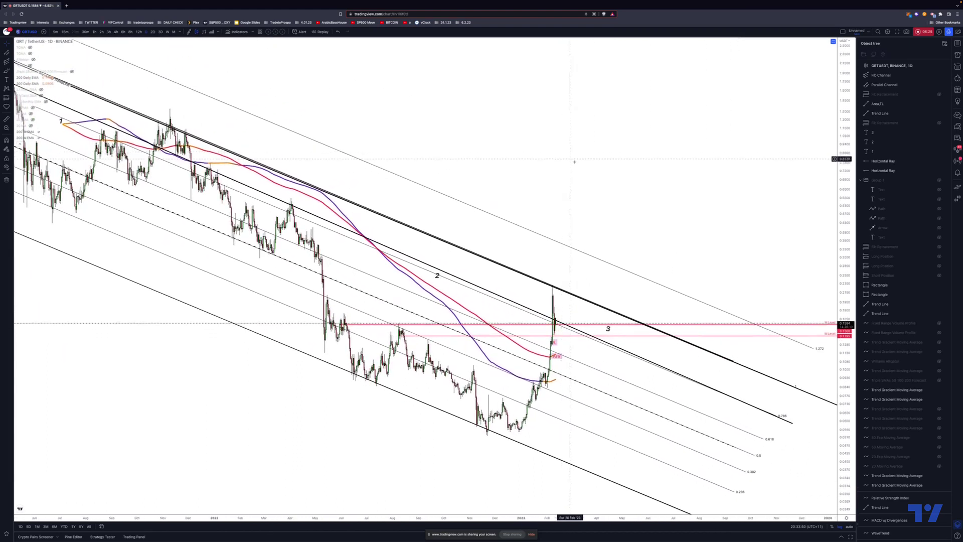
{"action": "left_click", "coordinate": [939, 94]}
{"action": "left_click", "coordinate": [940, 95]}
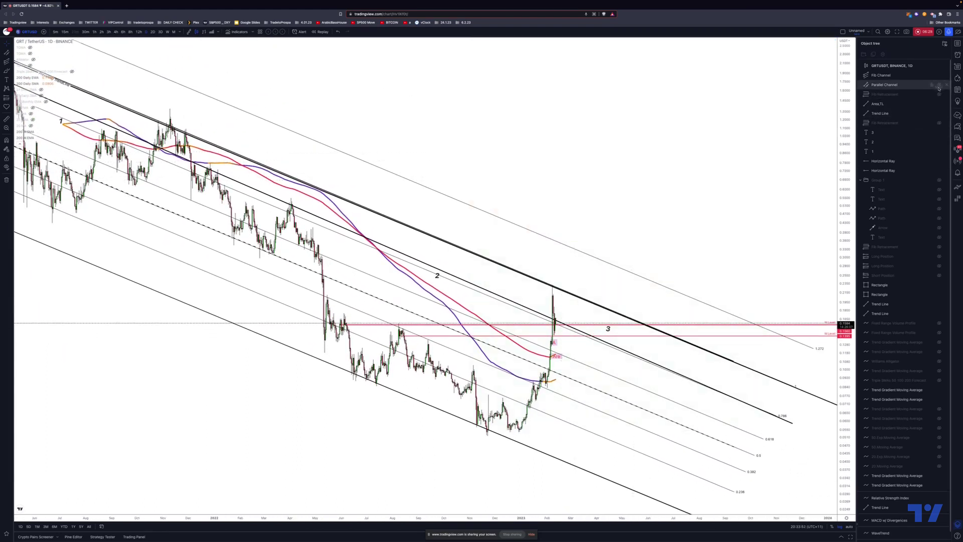
{"action": "left_click", "coordinate": [939, 123]}
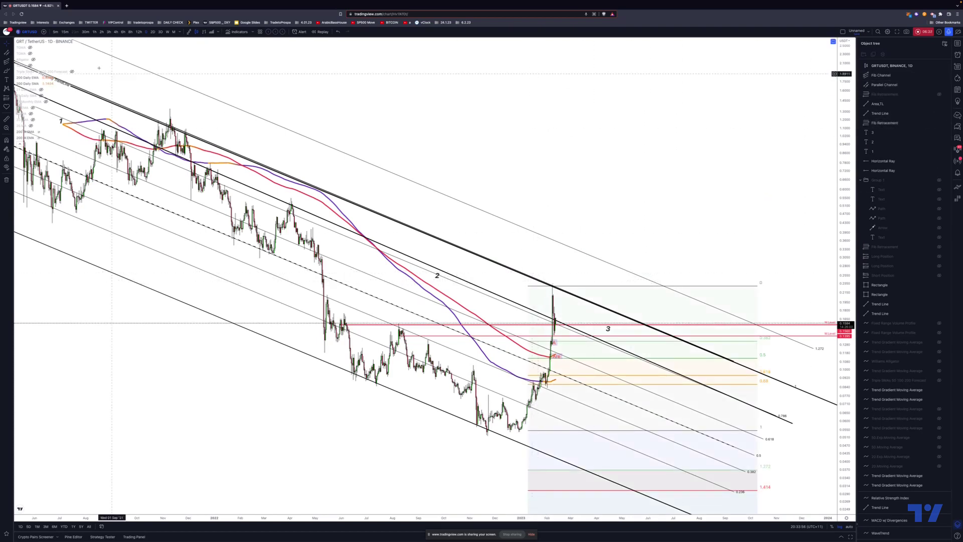
Brush a loop around the retracement's 0 level, a line under the lows at level 1, and a loop and underline at the 0.618–0.65 zone
{"action": "left_click_drag", "start_coordinate": [548, 289], "coordinate": [542, 289]}
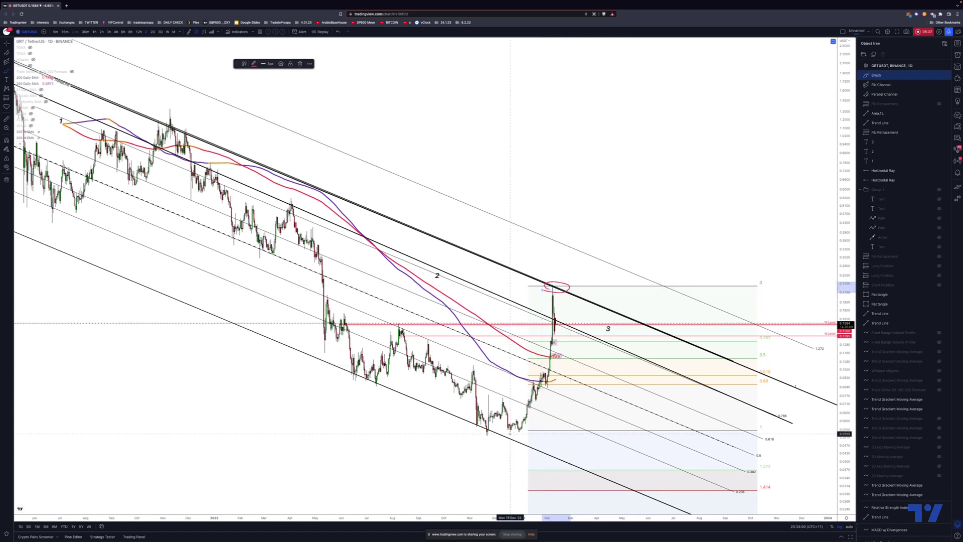
{"action": "left_click_drag", "start_coordinate": [480, 431], "coordinate": [554, 432]}
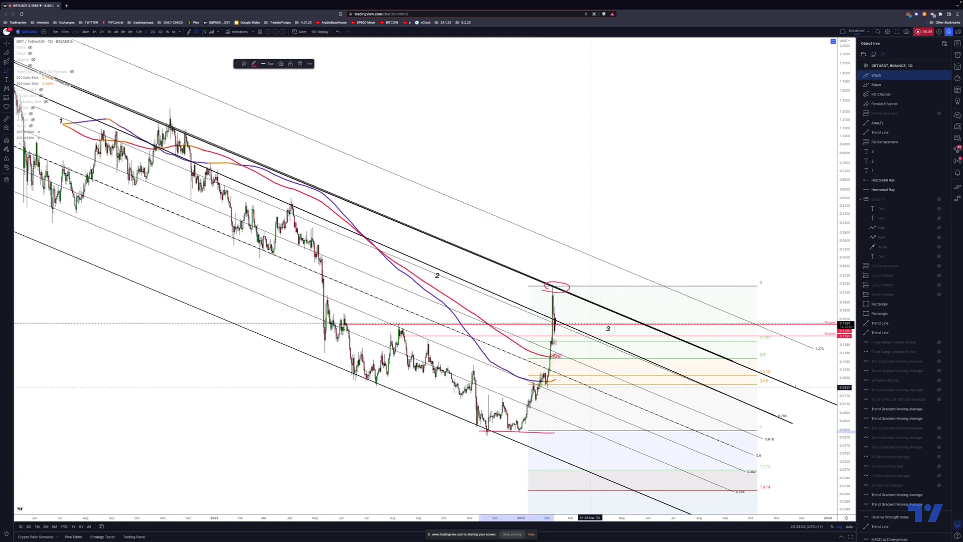
{"action": "mouse_move", "coordinate": [539, 375]}
{"action": "left_mouse_down"}
{"action": "mouse_move", "coordinate": [562, 376]}
{"action": "mouse_move", "coordinate": [539, 385]}
{"action": "mouse_move", "coordinate": [564, 374]}
{"action": "mouse_move", "coordinate": [532, 383]}
{"action": "left_mouse_up"}
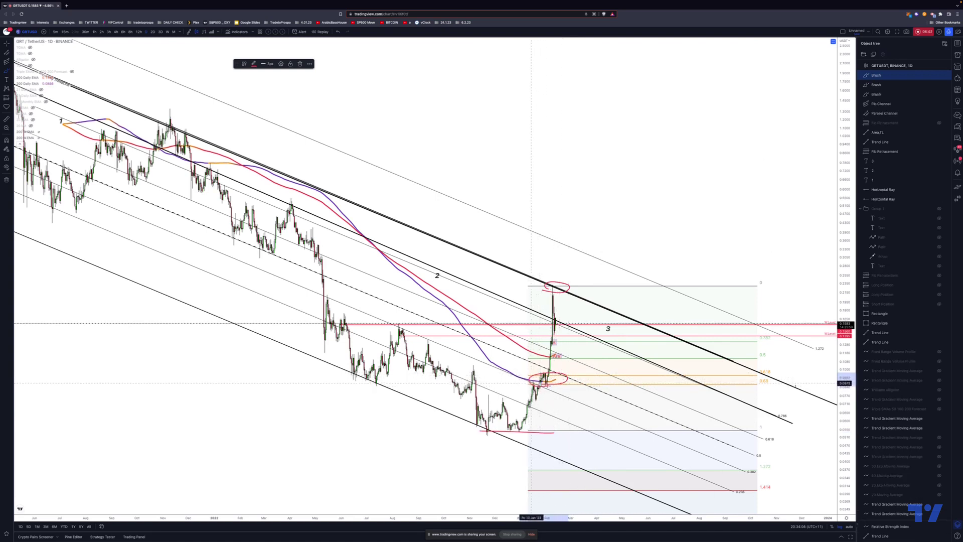
{"action": "left_click_drag", "start_coordinate": [550, 383], "coordinate": [677, 383]}
Brush possible pullback paths to the 0.65 and 0.5 levels, and circle the 0.5 label and both retracement zones
{"action": "mouse_move", "coordinate": [555, 325]}
{"action": "left_mouse_down"}
{"action": "mouse_move", "coordinate": [596, 374]}
{"action": "mouse_move", "coordinate": [619, 384]}
{"action": "mouse_move", "coordinate": [645, 327]}
{"action": "left_mouse_up"}
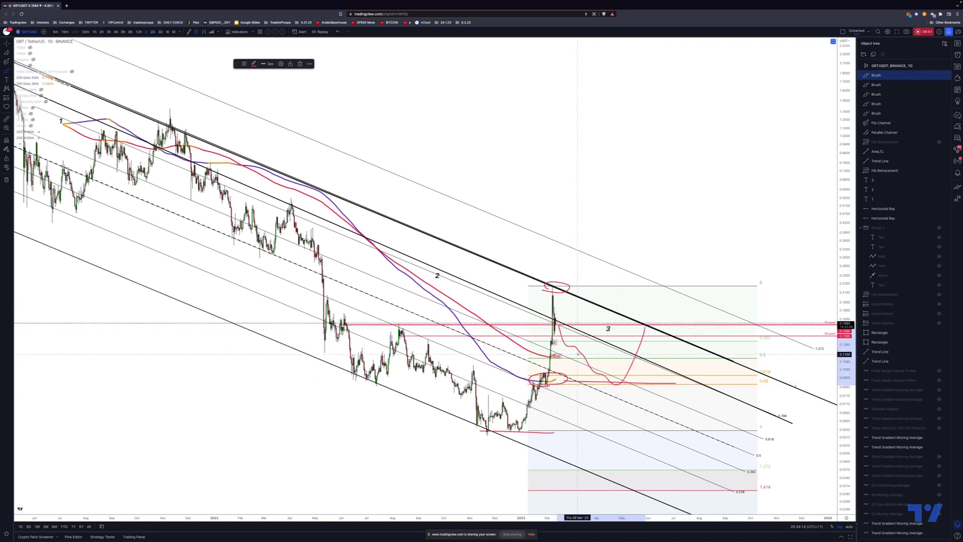
{"action": "left_click_drag", "start_coordinate": [763, 348], "coordinate": [750, 361]}
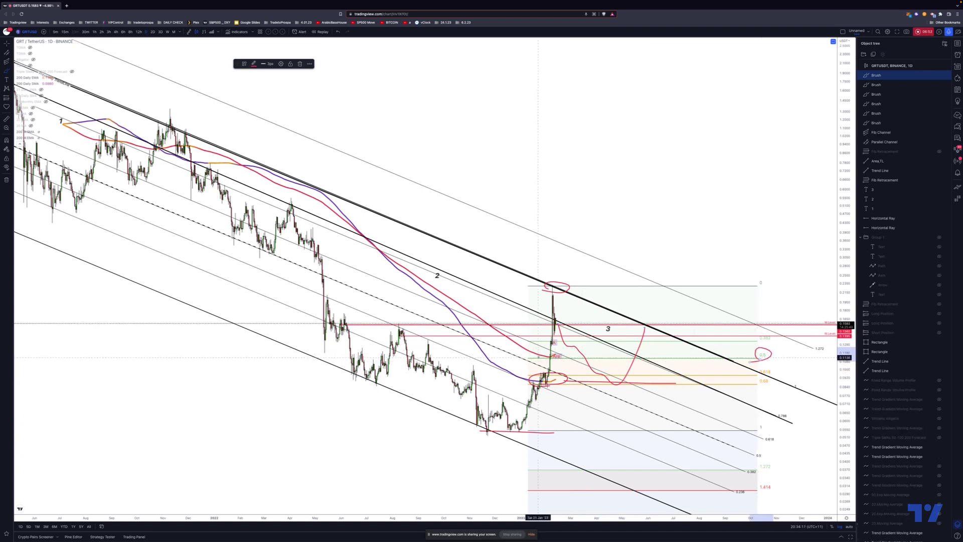
{"action": "left_click_drag", "start_coordinate": [546, 355], "coordinate": [569, 356]}
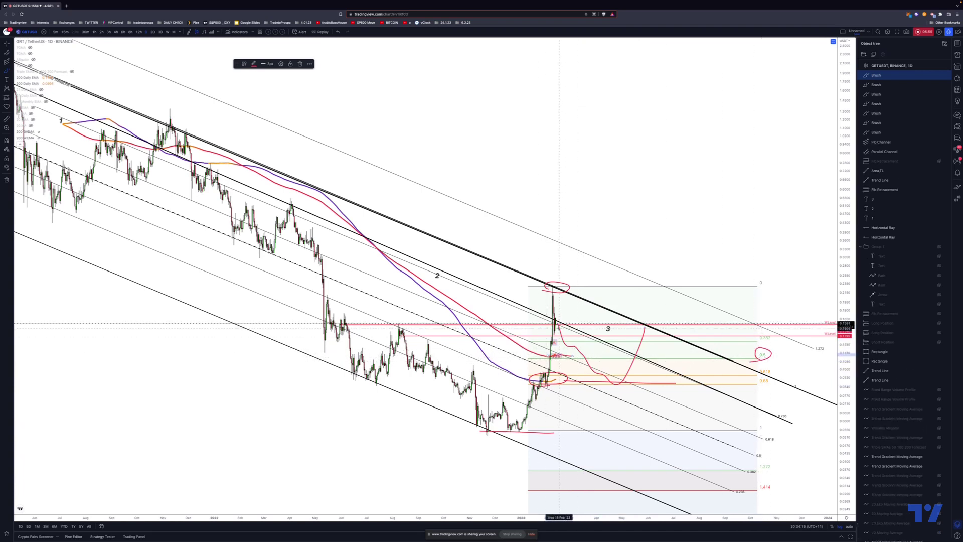
{"action": "mouse_move", "coordinate": [553, 301]}
{"action": "left_mouse_down"}
{"action": "mouse_move", "coordinate": [588, 366]}
{"action": "mouse_move", "coordinate": [582, 359]}
{"action": "mouse_move", "coordinate": [592, 358]}
{"action": "left_mouse_up"}
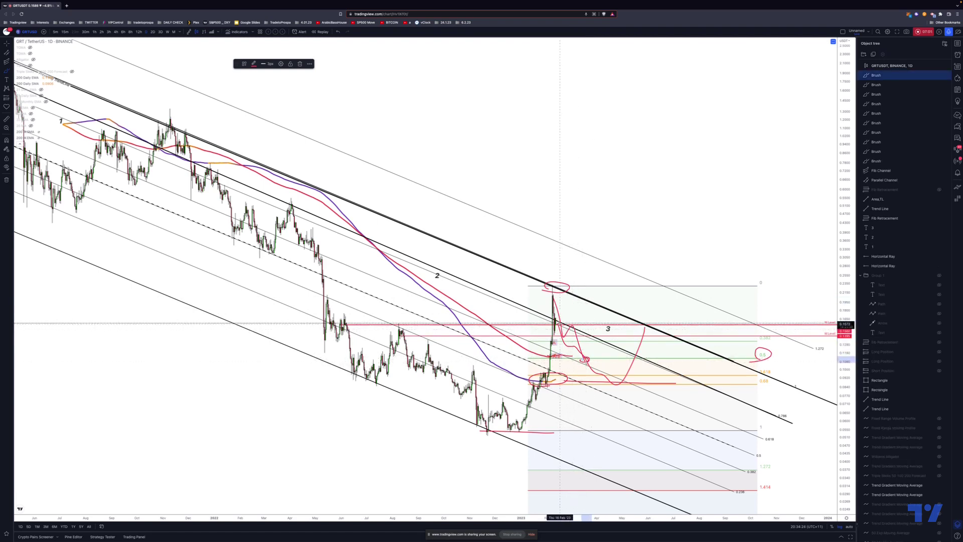
{"action": "left_click_drag", "start_coordinate": [555, 318], "coordinate": [558, 301]}
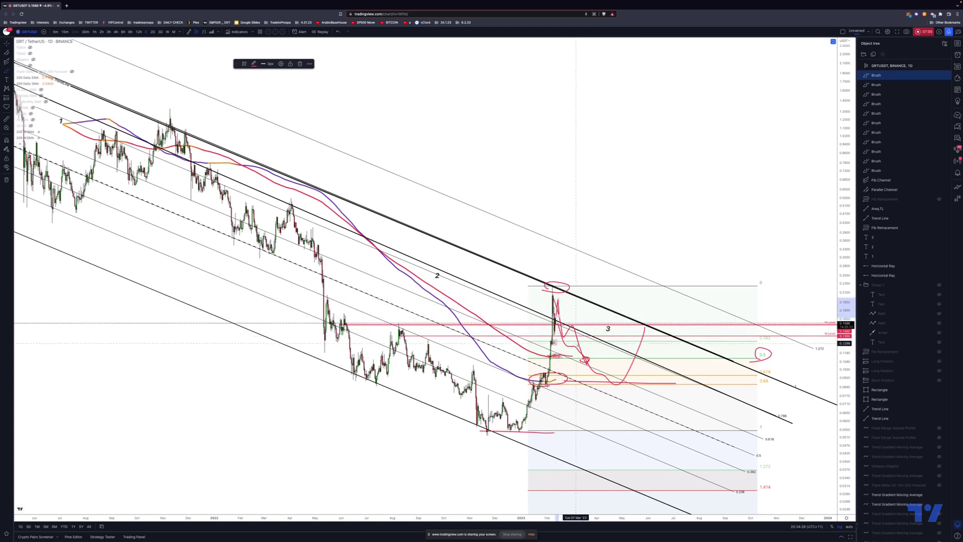
{"action": "mouse_move", "coordinate": [547, 354]}
{"action": "left_mouse_down"}
{"action": "mouse_move", "coordinate": [618, 355]}
{"action": "mouse_move", "coordinate": [548, 359]}
{"action": "mouse_move", "coordinate": [628, 377]}
{"action": "mouse_move", "coordinate": [581, 381]}
{"action": "left_mouse_up"}
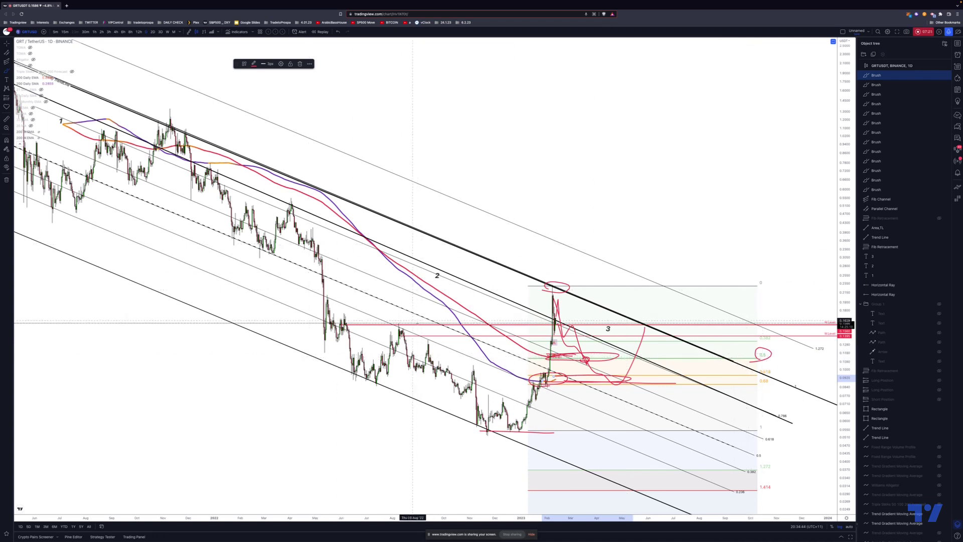
Brush marks under the early 2022 lows and the April–May 2022 decline, with matching marks at the 0.65 and 0.5 retracement zones
{"action": "left_click_drag", "start_coordinate": [222, 229], "coordinate": [293, 251]}
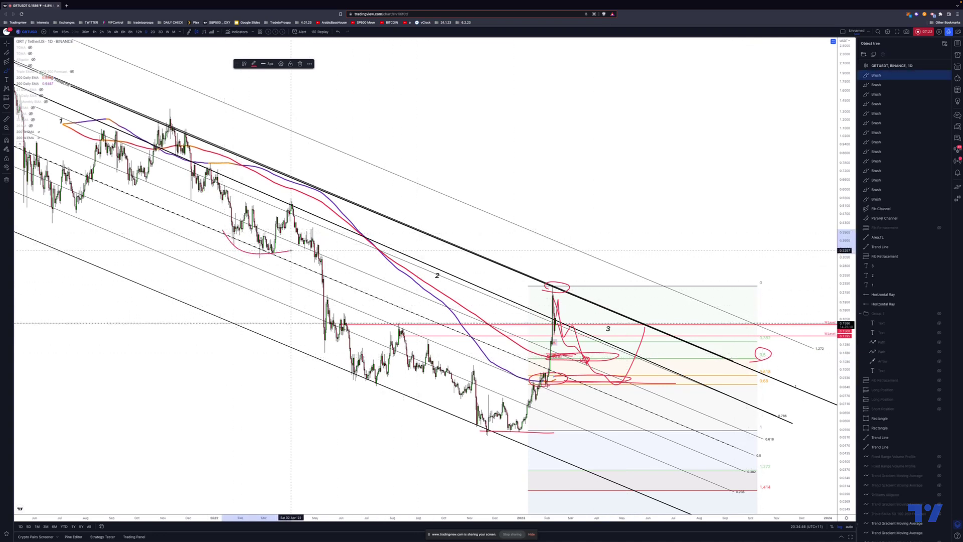
{"action": "left_click_drag", "start_coordinate": [577, 376], "coordinate": [584, 381]}
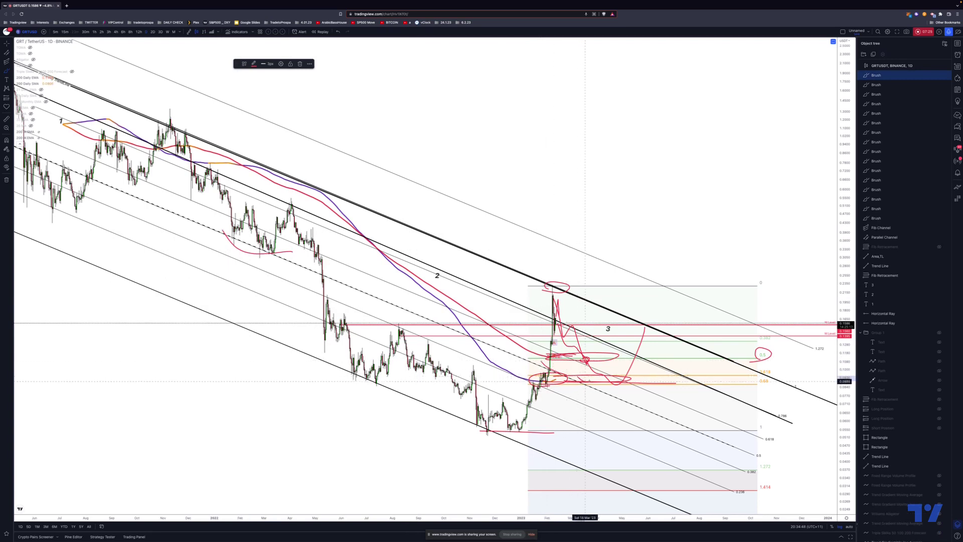
{"action": "left_click_drag", "start_coordinate": [295, 242], "coordinate": [337, 259]}
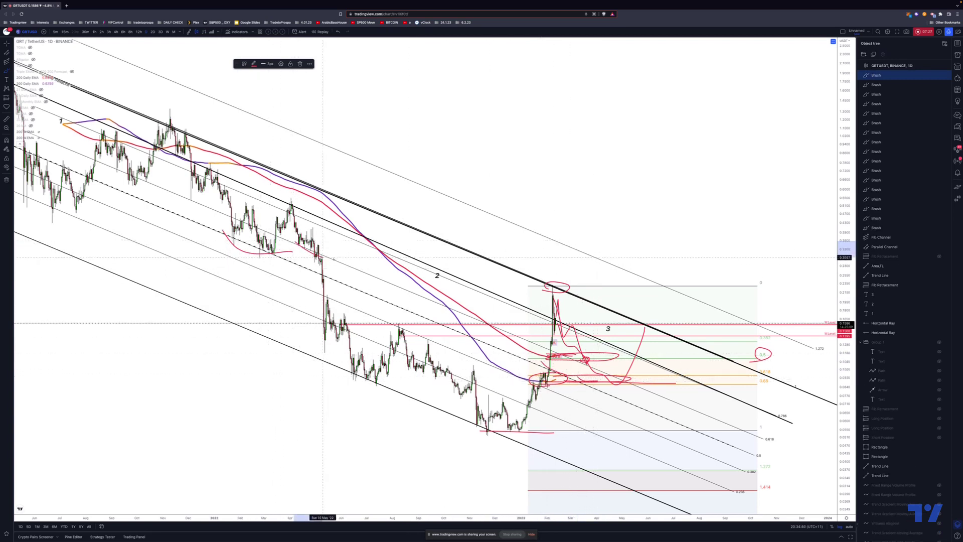
{"action": "left_click_drag", "start_coordinate": [576, 357], "coordinate": [590, 364]}
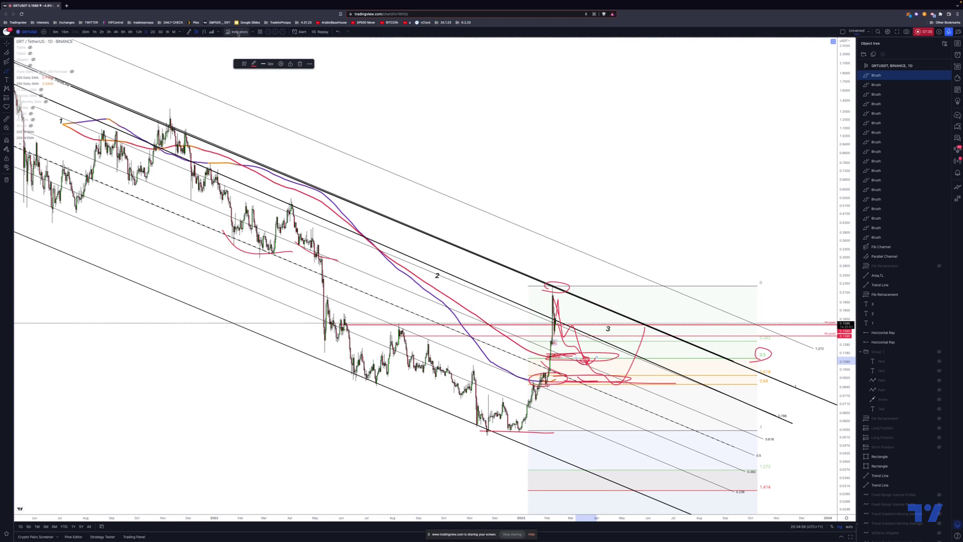
Add the 10/20 EMA x-over indicator from the favourite scripts to the daily GRT/USDT chart
{"action": "left_click", "coordinate": [239, 32]}
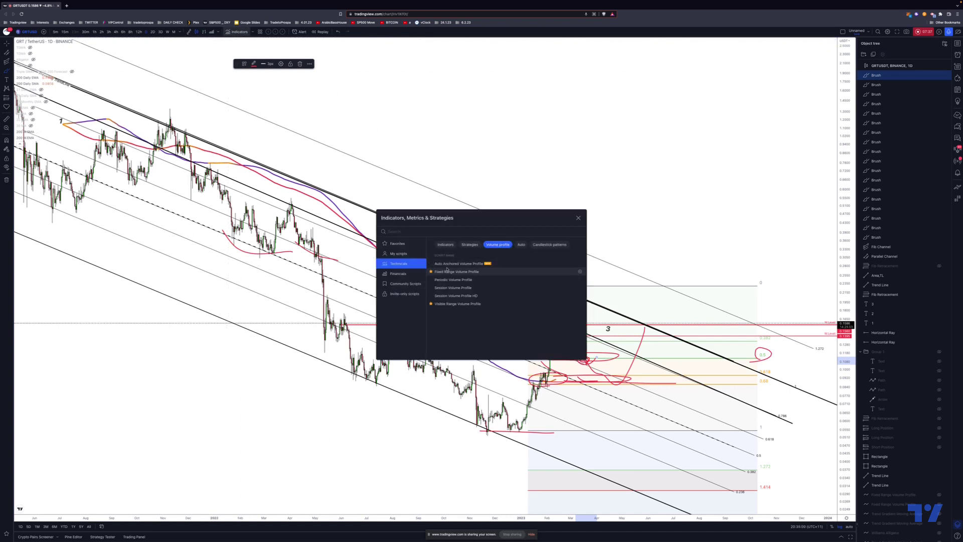
{"action": "left_click", "coordinate": [398, 253]}
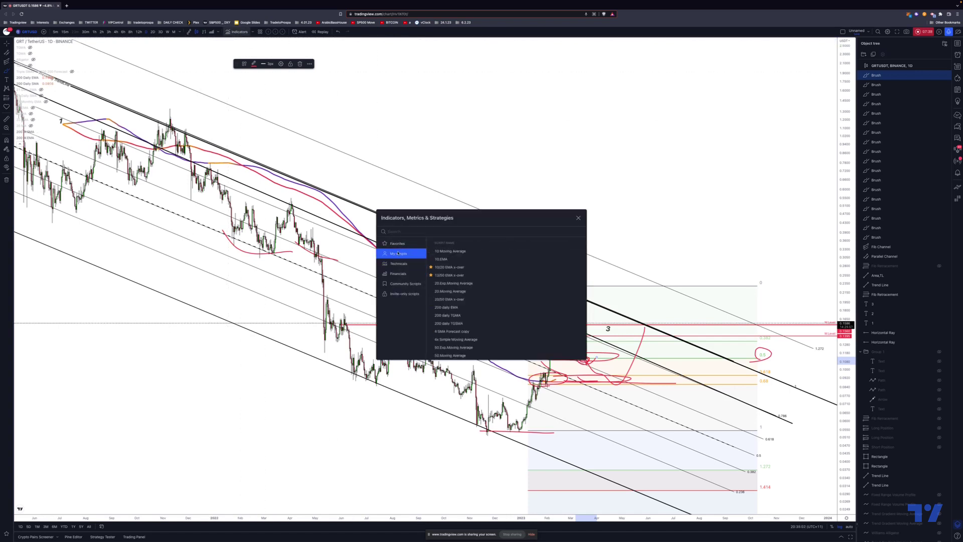
{"action": "left_click", "coordinate": [397, 244]}
{"action": "left_click", "coordinate": [449, 259]}
{"action": "left_click", "coordinate": [578, 218]}
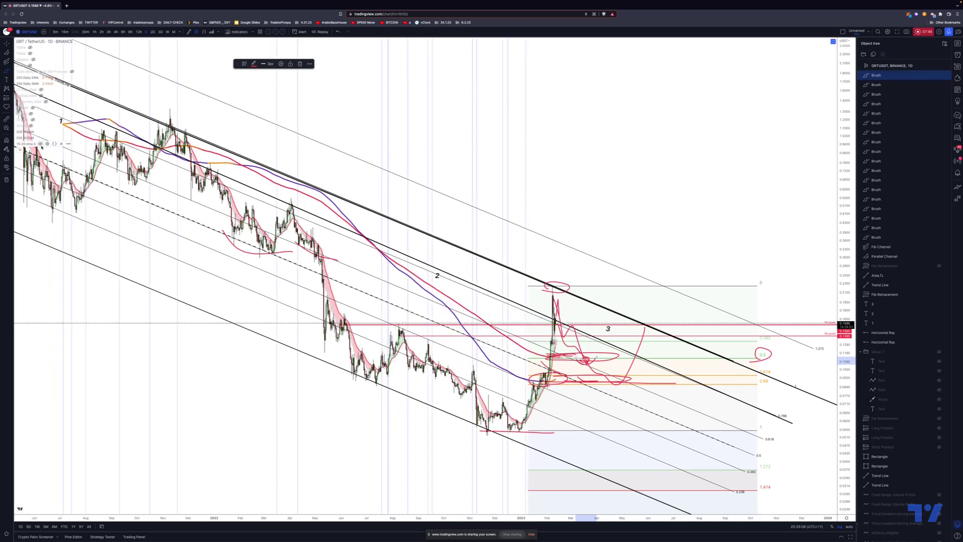
Turn off the Cross-over highlighting in the style settings of the 10/20 EMA indicator
{"action": "left_click", "coordinate": [47, 143]}
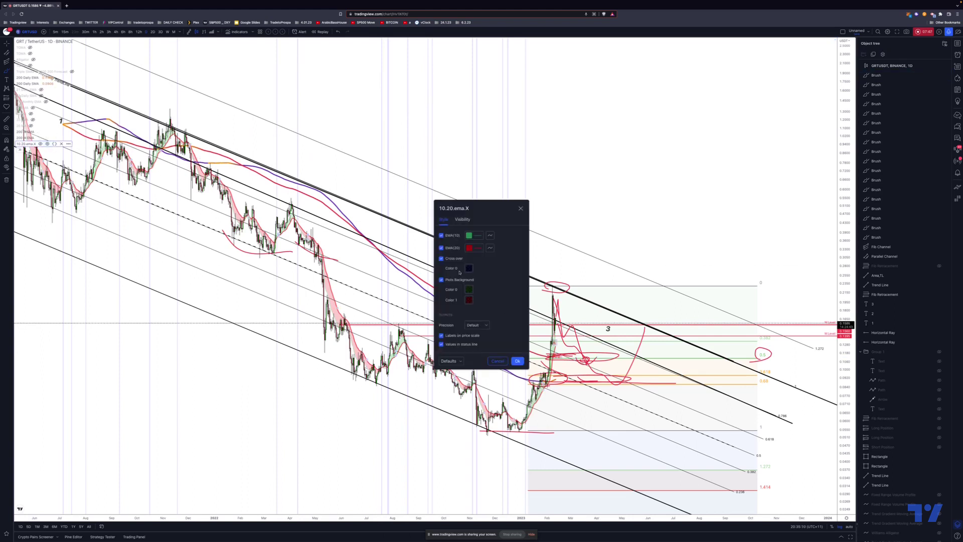
{"action": "left_click", "coordinate": [442, 259]}
{"action": "left_click", "coordinate": [518, 361]}
Delete all the Brush drawings from the chart, leaving the channels and Fib tools in place
{"action": "scroll", "coordinate": [692, 225], "scroll_direction": "up", "scroll_amount": 2}
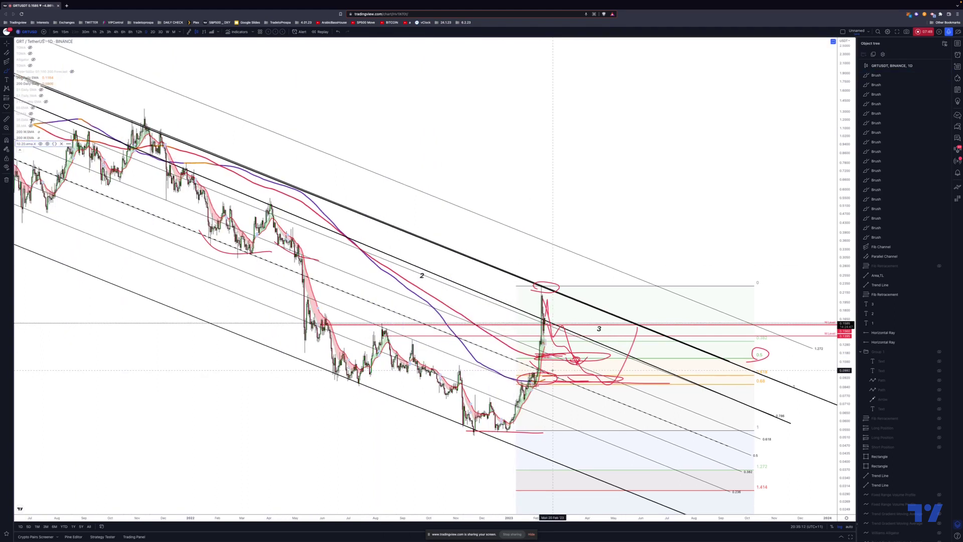
{"action": "left_click", "coordinate": [879, 75]}
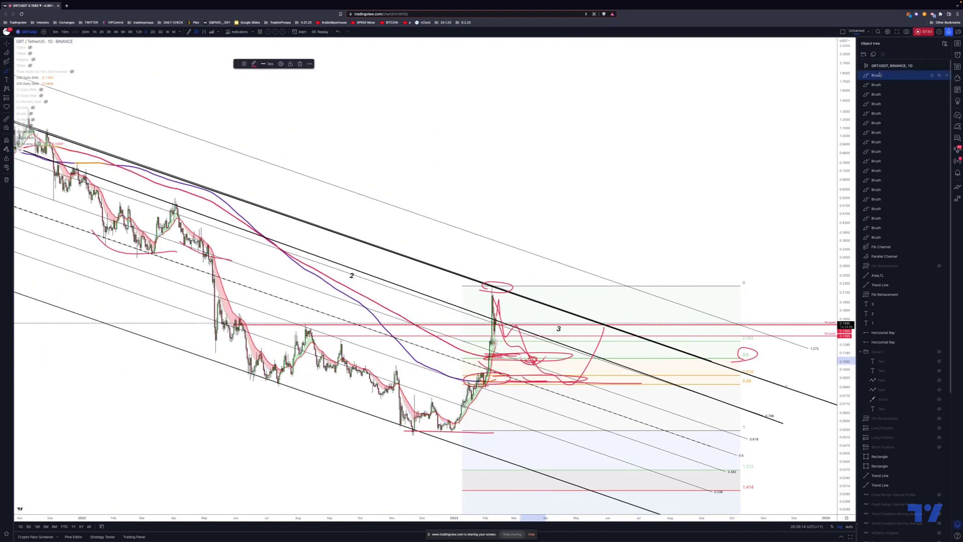
{"action": "left_click", "coordinate": [884, 236], "text": "shift"}
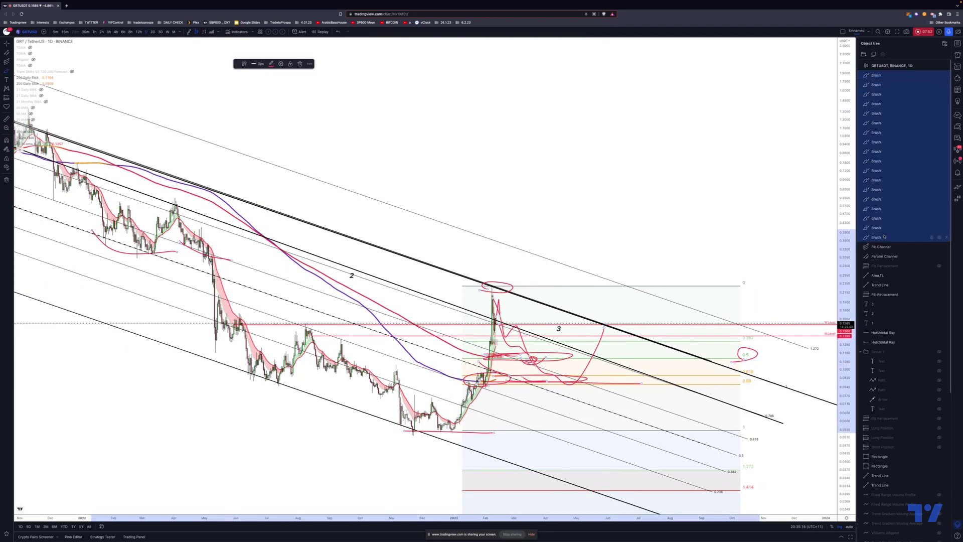
{"action": "key", "text": "Delete"}
Change the chart to the 4-hour timeframe with automatic price scaling and frame the February rally and its demand areas
{"action": "scroll", "coordinate": [690, 174], "scroll_direction": "up", "scroll_amount": 3}
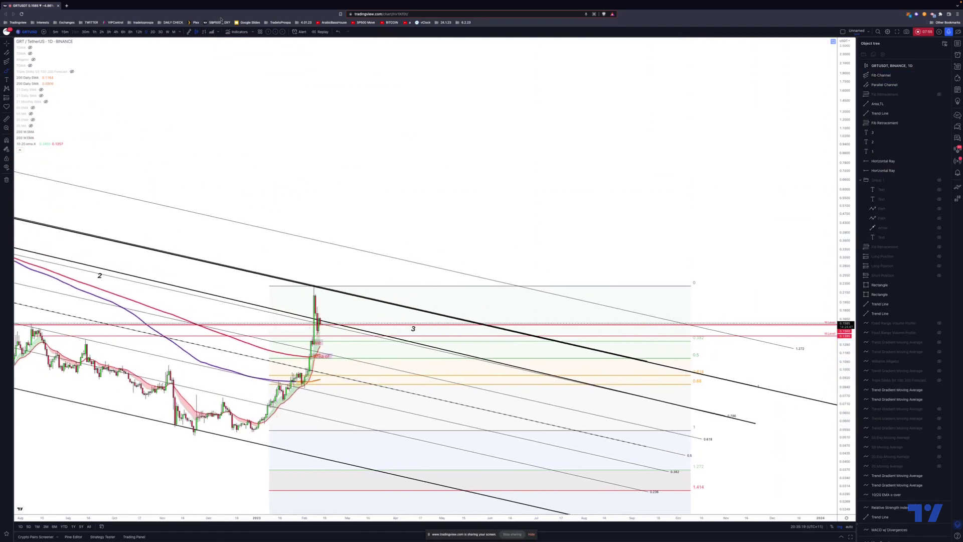
{"action": "left_click", "coordinate": [116, 32]}
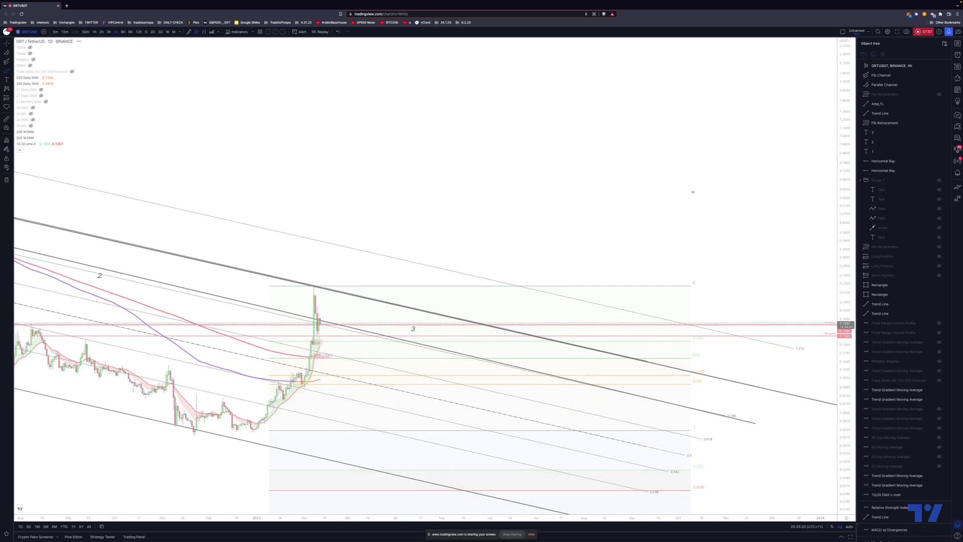
{"action": "left_click", "coordinate": [849, 526]}
{"action": "scroll", "coordinate": [524, 314], "scroll_direction": "up", "scroll_amount": 3}
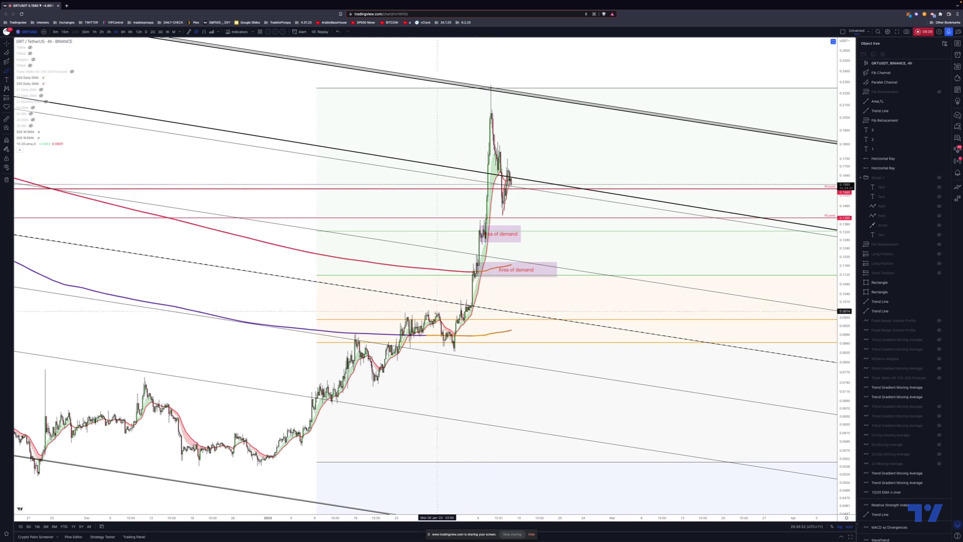
{"action": "scroll", "coordinate": [353, 208], "scroll_direction": "up", "scroll_amount": 5}
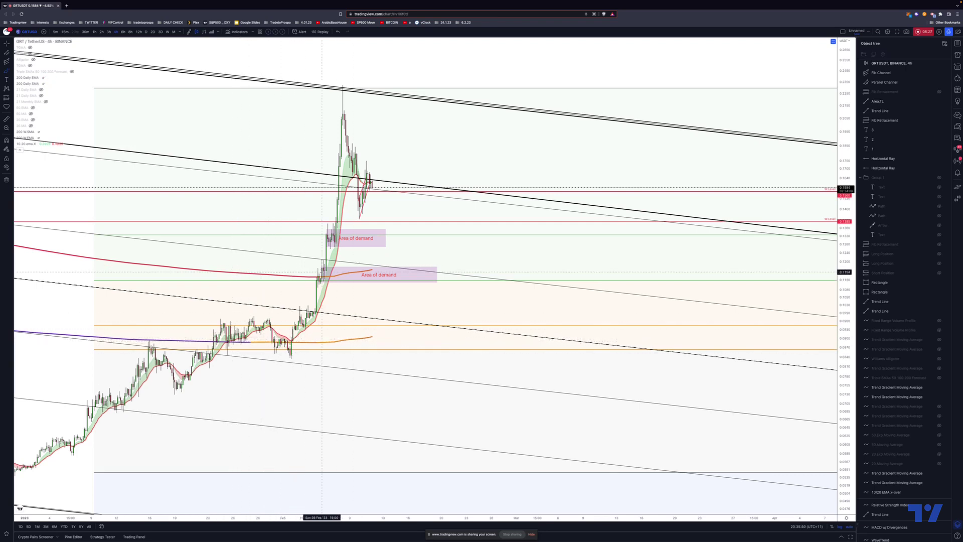
{"action": "scroll", "coordinate": [334, 271], "scroll_direction": "up", "scroll_amount": 3}
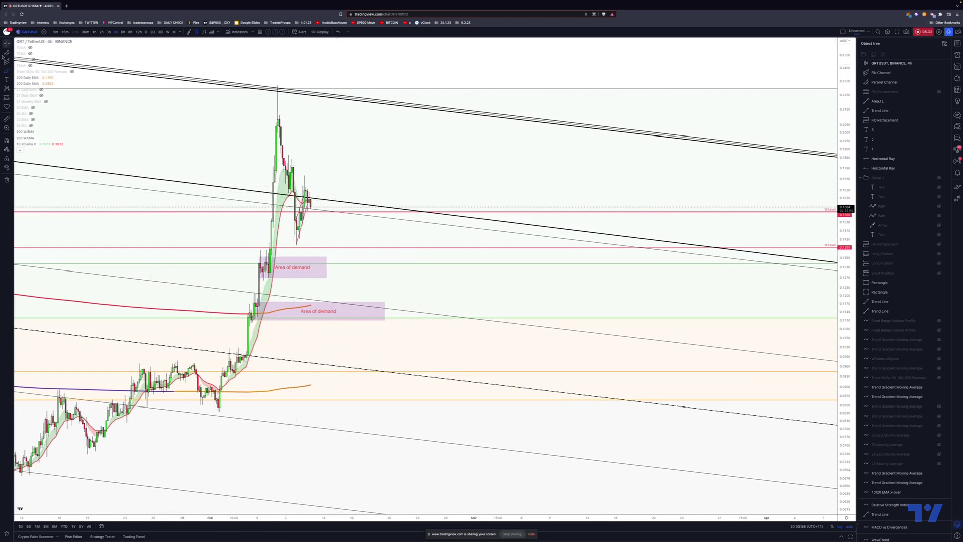
Measure the price drop from the February 2023 high to the pullback low, and clear the measurement
{"action": "left_click", "coordinate": [6, 120]}
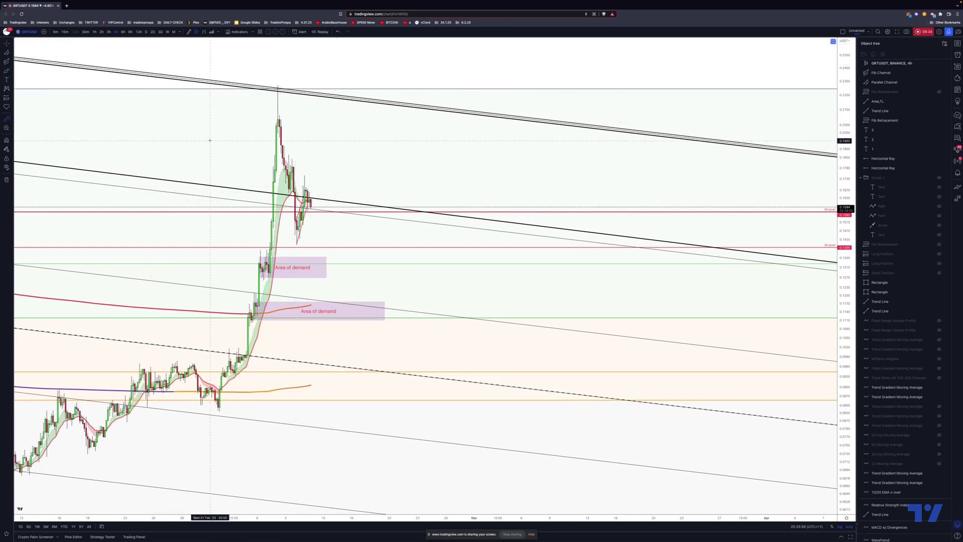
{"action": "left_click", "coordinate": [282, 86]}
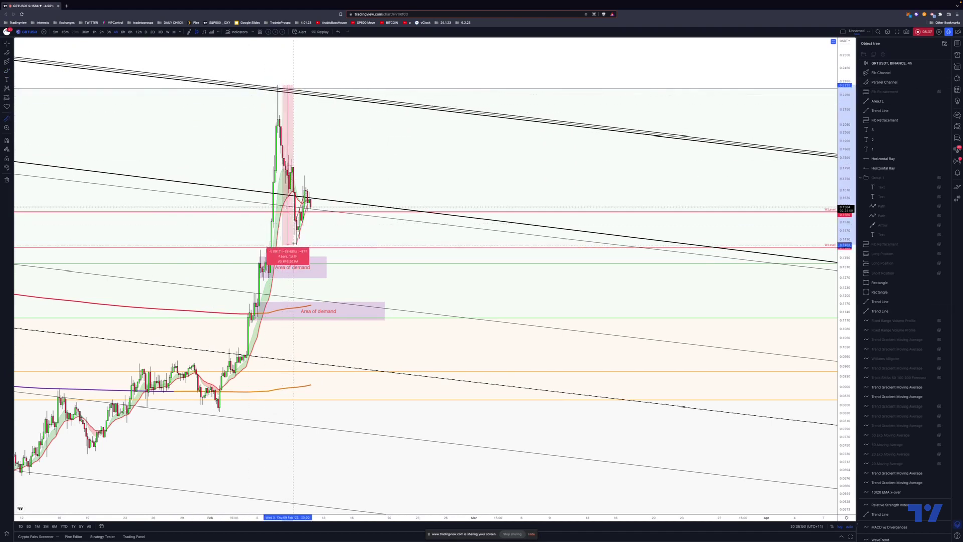
{"action": "left_click", "coordinate": [300, 242]}
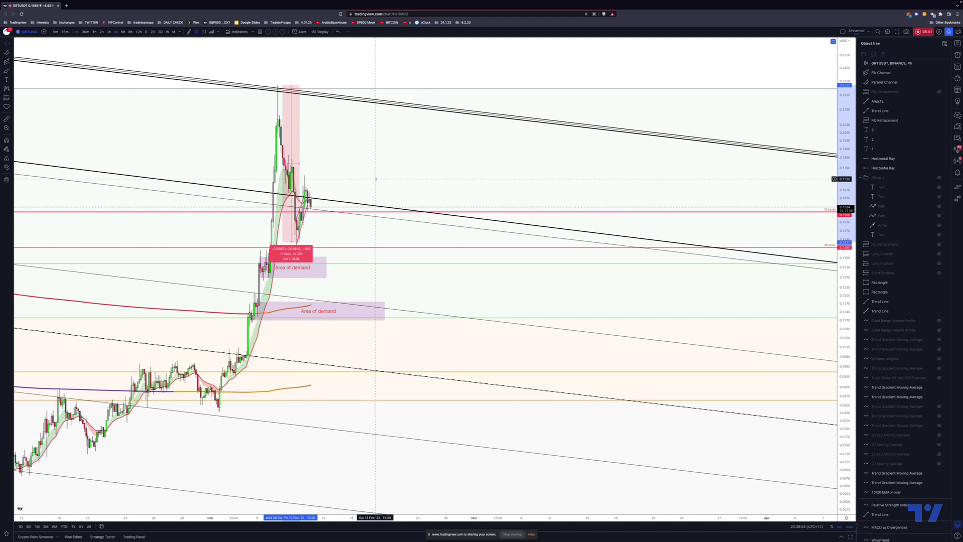
{"action": "left_click", "coordinate": [359, 153]}
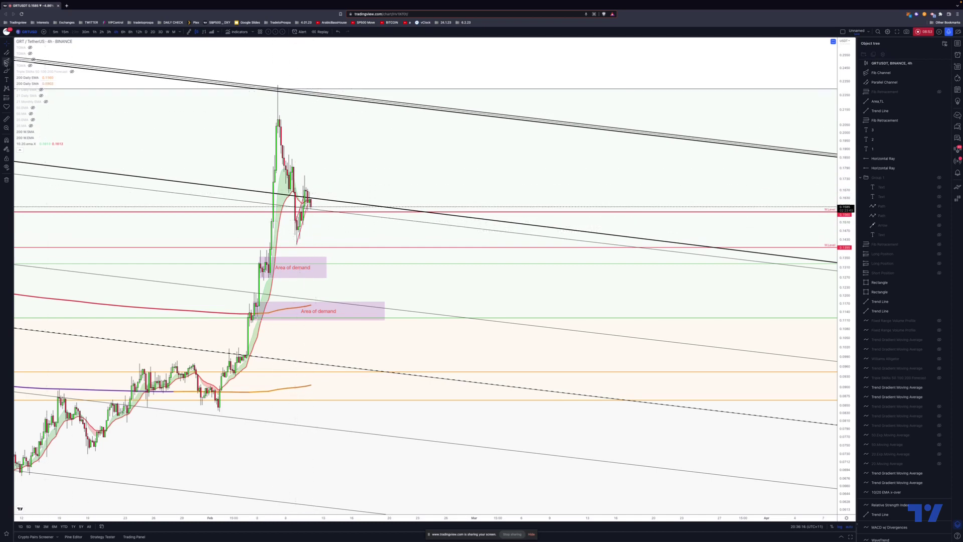
Draw a thin rectangle across the high of the bounce after the February pullback, extending to about 17 February
{"action": "left_click", "coordinate": [7, 56]}
{"action": "left_click", "coordinate": [6, 71]}
{"action": "left_click", "coordinate": [11, 70]}
{"action": "left_click", "coordinate": [38, 90]}
{"action": "left_click_drag", "start_coordinate": [286, 188], "coordinate": [369, 193]}
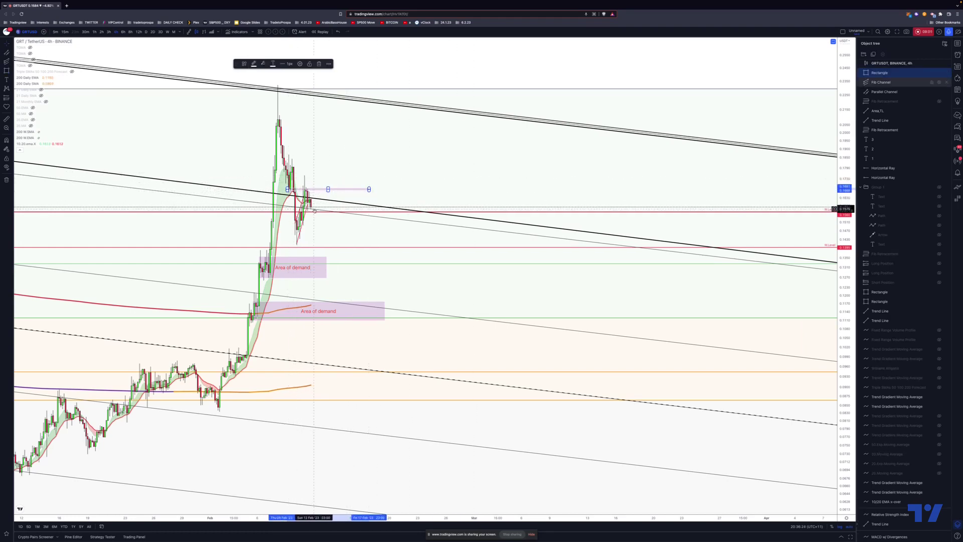
Draw a second thin rectangle just above the pullback low, and extend the first rectangle and the upper Area of demand box to about 21 February
{"action": "scroll", "coordinate": [324, 253], "scroll_direction": "up", "scroll_amount": 2}
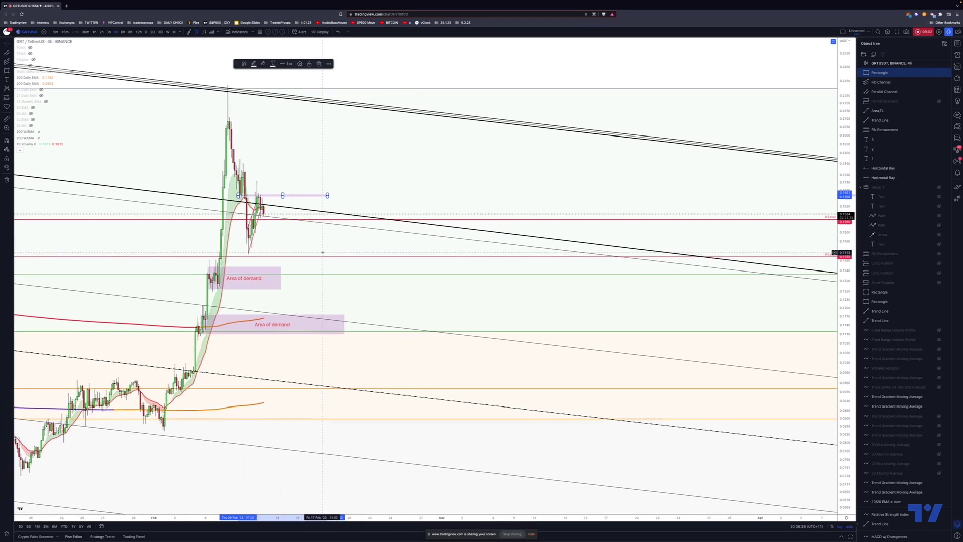
{"action": "left_click", "coordinate": [6, 71]}
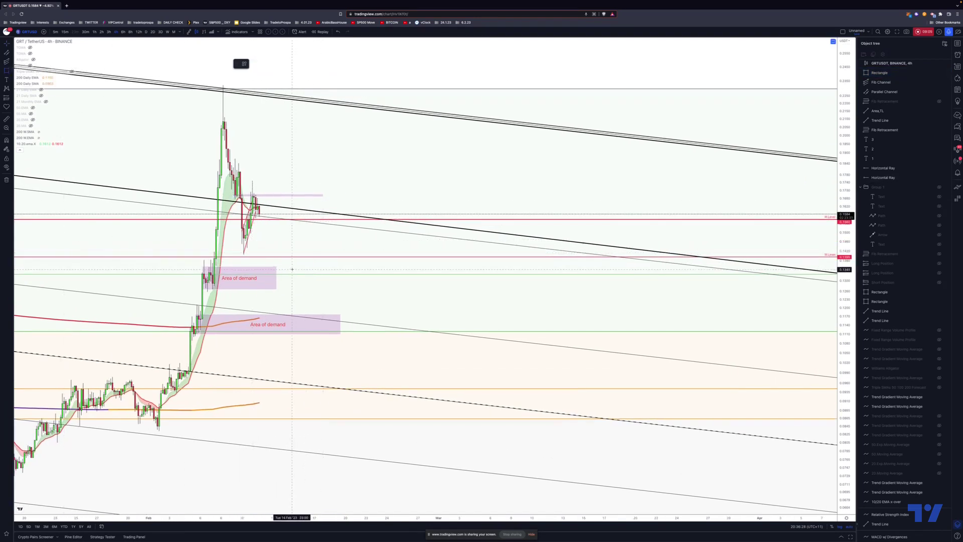
{"action": "left_click_drag", "start_coordinate": [243, 238], "coordinate": [362, 241]}
{"action": "left_click_drag", "start_coordinate": [325, 196], "coordinate": [361, 196]}
{"action": "left_click_drag", "start_coordinate": [277, 278], "coordinate": [356, 288]}
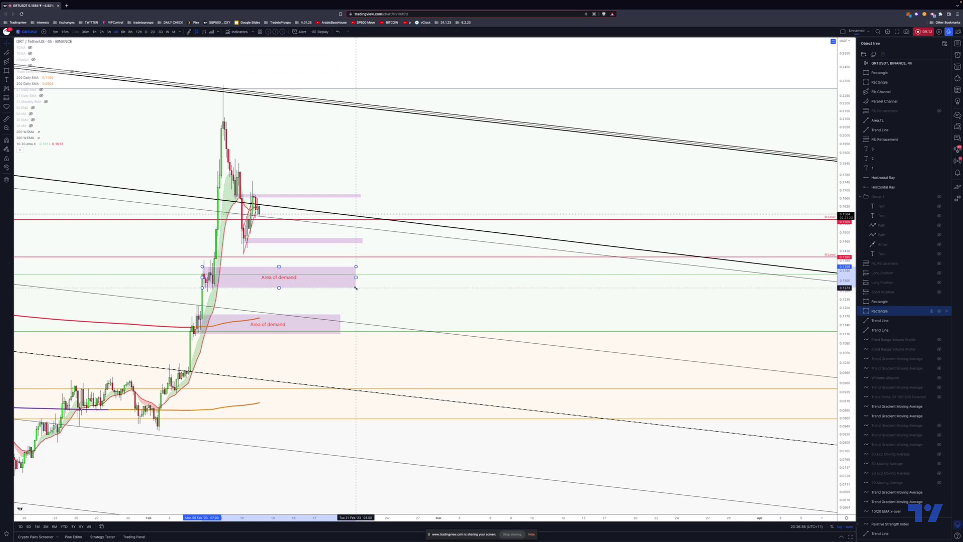
Brush circles around the February high, the pullback low and the label of the upper Area of demand
{"action": "left_click", "coordinate": [7, 71]}
{"action": "left_click", "coordinate": [30, 72]}
{"action": "left_click_drag", "start_coordinate": [223, 96], "coordinate": [229, 87]}
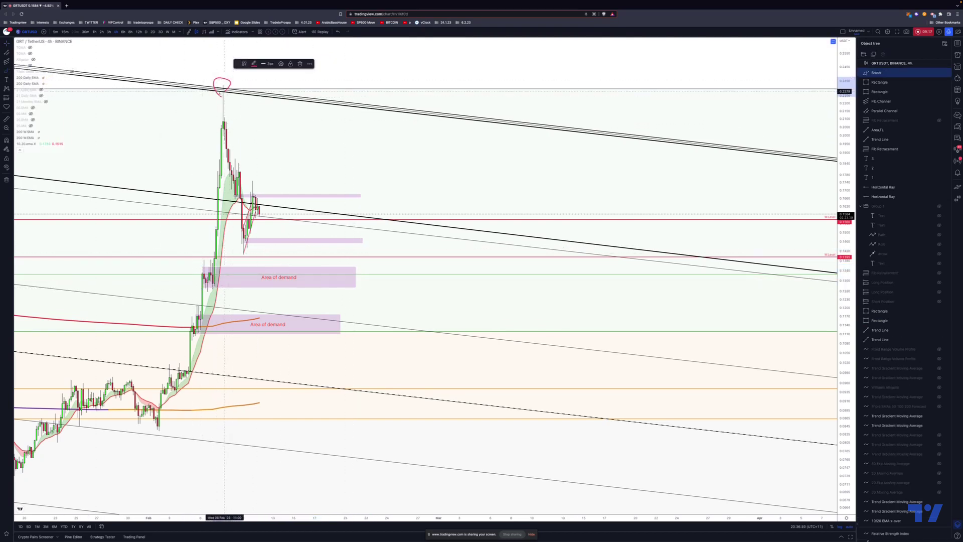
{"action": "left_click_drag", "start_coordinate": [244, 253], "coordinate": [253, 247]}
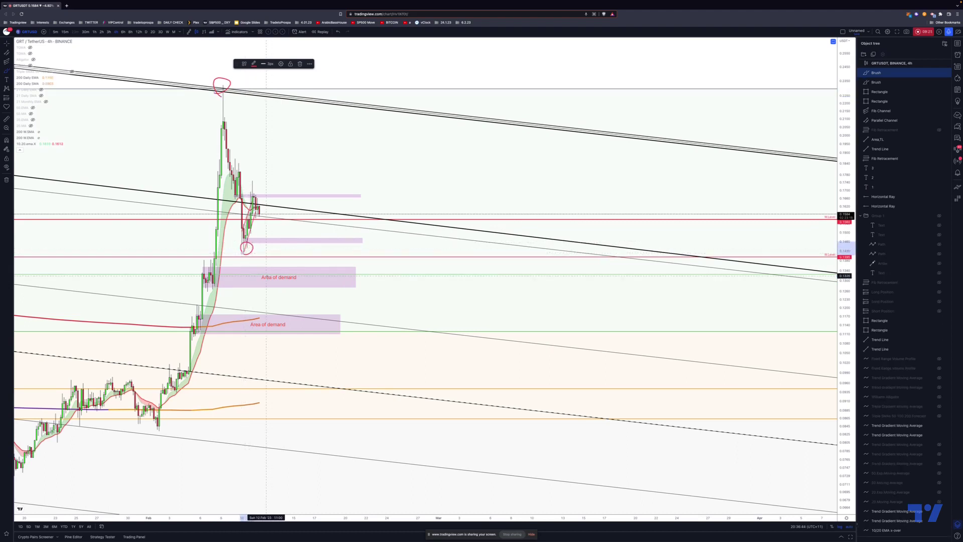
{"action": "left_click_drag", "start_coordinate": [288, 281], "coordinate": [292, 282]}
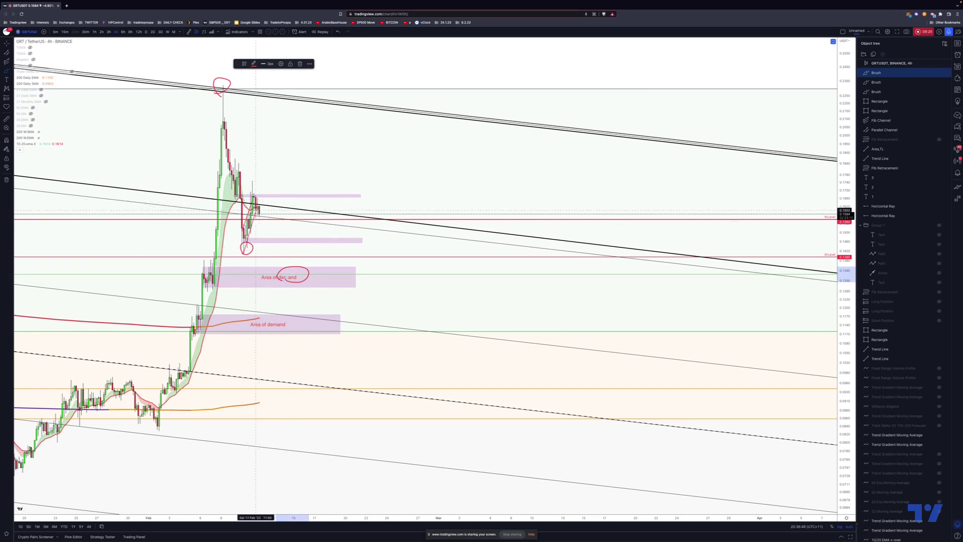
Brush a path dipping into the upper Area of demand and rising to a line along the upper thin rectangle, and circle the dip
{"action": "left_click_drag", "start_coordinate": [259, 209], "coordinate": [273, 268]}
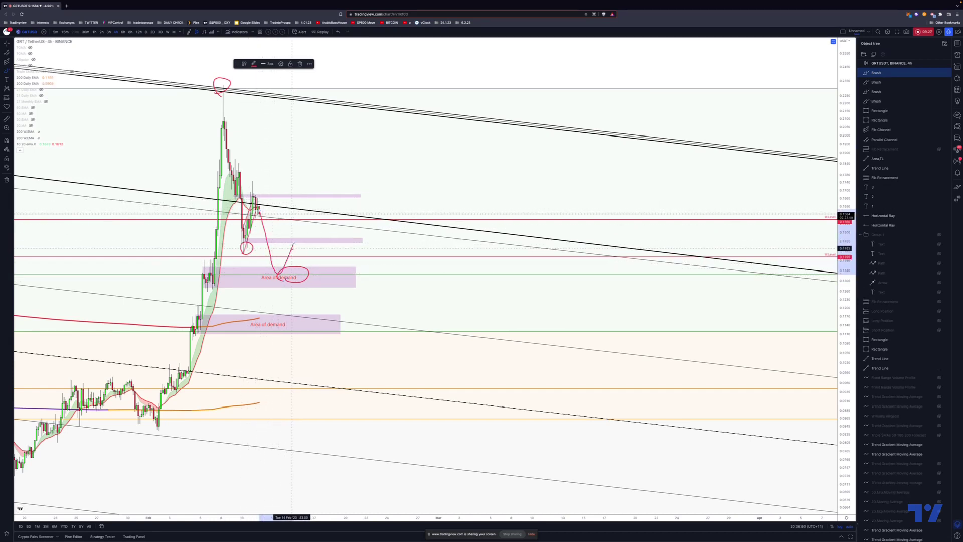
{"action": "left_click_drag", "start_coordinate": [241, 195], "coordinate": [413, 197]}
{"action": "left_click_drag", "start_coordinate": [292, 240], "coordinate": [303, 198]}
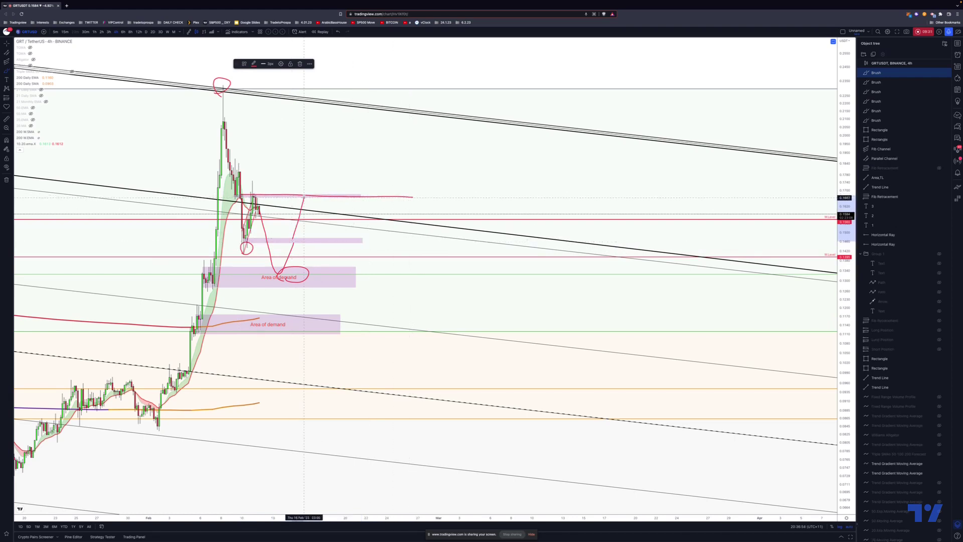
{"action": "left_click_drag", "start_coordinate": [294, 243], "coordinate": [282, 267]}
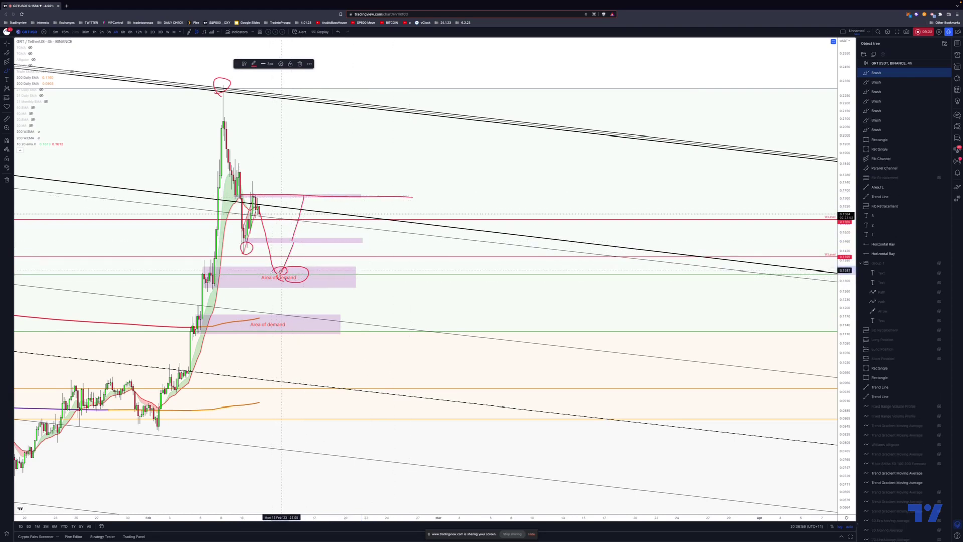
Brush an overshoot labelled ST with a fall-back, box the trading range, and add a breakout path towards the channel's upper line
{"action": "mouse_move", "coordinate": [306, 202]}
{"action": "left_mouse_down"}
{"action": "mouse_move", "coordinate": [311, 186]}
{"action": "mouse_move", "coordinate": [289, 173]}
{"action": "mouse_move", "coordinate": [318, 157]}
{"action": "left_mouse_up"}
{"action": "mouse_move", "coordinate": [316, 157]}
{"action": "left_mouse_down"}
{"action": "mouse_move", "coordinate": [352, 261]}
{"action": "mouse_move", "coordinate": [468, 271]}
{"action": "left_mouse_up"}
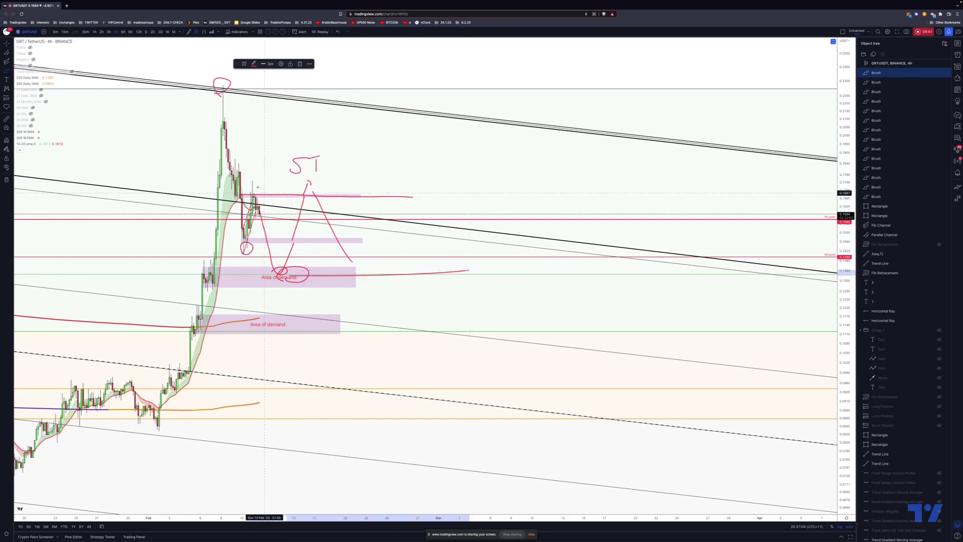
{"action": "mouse_move", "coordinate": [240, 173]}
{"action": "left_mouse_down"}
{"action": "mouse_move", "coordinate": [448, 168]}
{"action": "mouse_move", "coordinate": [458, 262]}
{"action": "mouse_move", "coordinate": [240, 271]}
{"action": "left_mouse_up"}
{"action": "mouse_move", "coordinate": [309, 173]}
{"action": "left_mouse_down"}
{"action": "mouse_move", "coordinate": [339, 140]}
{"action": "mouse_move", "coordinate": [341, 105]}
{"action": "mouse_move", "coordinate": [351, 109]}
{"action": "left_mouse_up"}
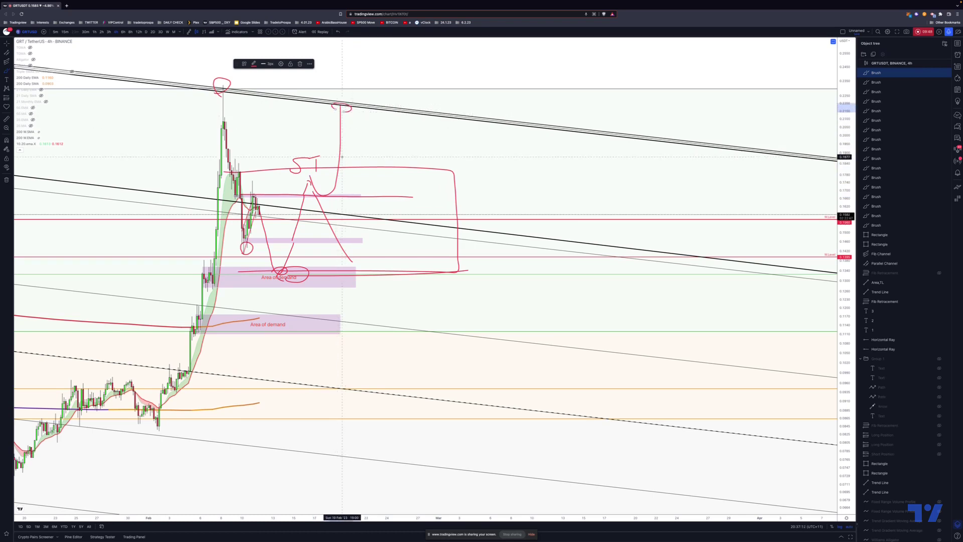
{"action": "key", "text": "Delete"}
Brush a large loop around the projected trading range and a second outline of its box
{"action": "mouse_move", "coordinate": [203, 143]}
{"action": "left_mouse_down"}
{"action": "mouse_move", "coordinate": [314, 103]}
{"action": "mouse_move", "coordinate": [471, 140]}
{"action": "left_mouse_up"}
{"action": "mouse_move", "coordinate": [198, 157]}
{"action": "left_mouse_down"}
{"action": "mouse_move", "coordinate": [261, 283]}
{"action": "mouse_move", "coordinate": [489, 225]}
{"action": "mouse_move", "coordinate": [472, 141]}
{"action": "left_mouse_up"}
{"action": "mouse_move", "coordinate": [211, 172]}
{"action": "left_mouse_down"}
{"action": "mouse_move", "coordinate": [461, 183]}
{"action": "mouse_move", "coordinate": [241, 260]}
{"action": "mouse_move", "coordinate": [207, 195]}
{"action": "left_mouse_up"}
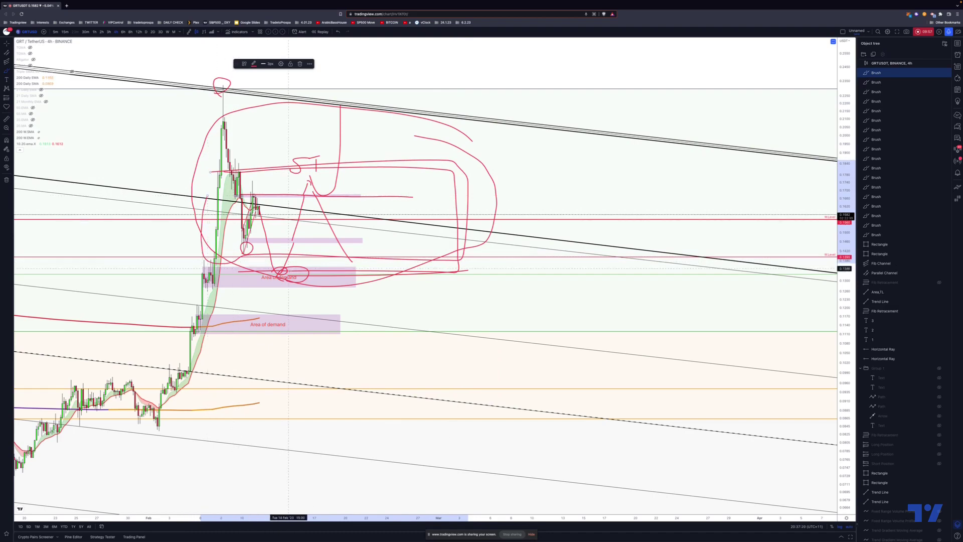
Brush a path from the trading range down to a line at the lower Area of demand
{"action": "scroll", "coordinate": [307, 274], "scroll_direction": "down", "scroll_amount": 5}
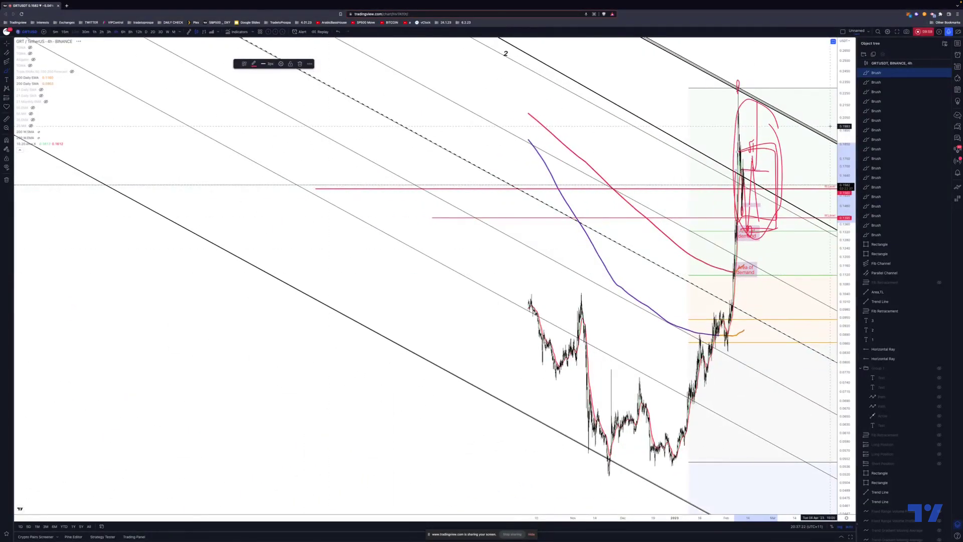
{"action": "scroll", "coordinate": [747, 316], "scroll_direction": "down", "scroll_amount": 5}
{"action": "scroll", "coordinate": [747, 316], "scroll_direction": "up", "scroll_amount": 3}
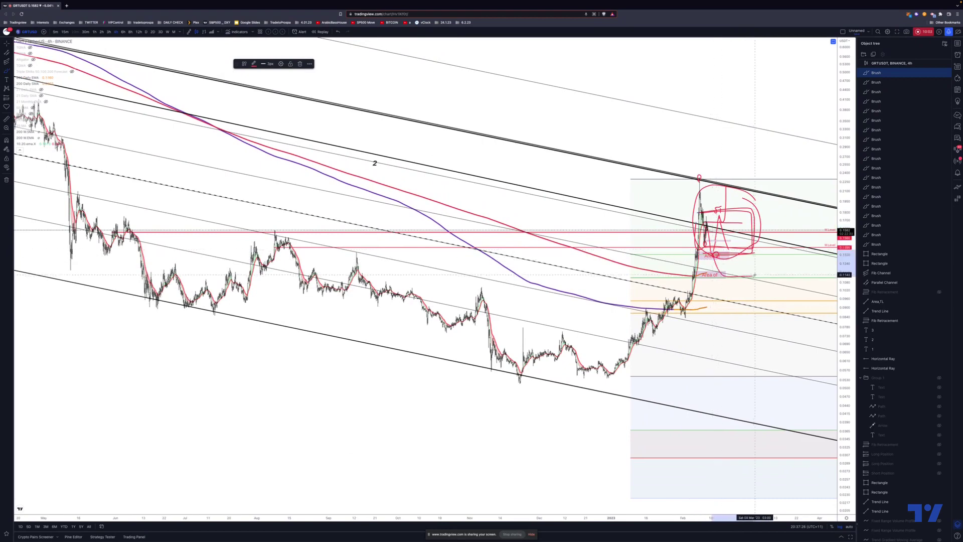
Brush rounded curves beneath the two major dips in the descending channel and a projected third curve from the recent peak
{"action": "scroll", "coordinate": [755, 275], "scroll_direction": "down", "scroll_amount": 3}
{"action": "scroll", "coordinate": [777, 275], "scroll_direction": "down", "scroll_amount": 3}
{"action": "scroll", "coordinate": [777, 275], "scroll_direction": "down", "scroll_amount": 3}
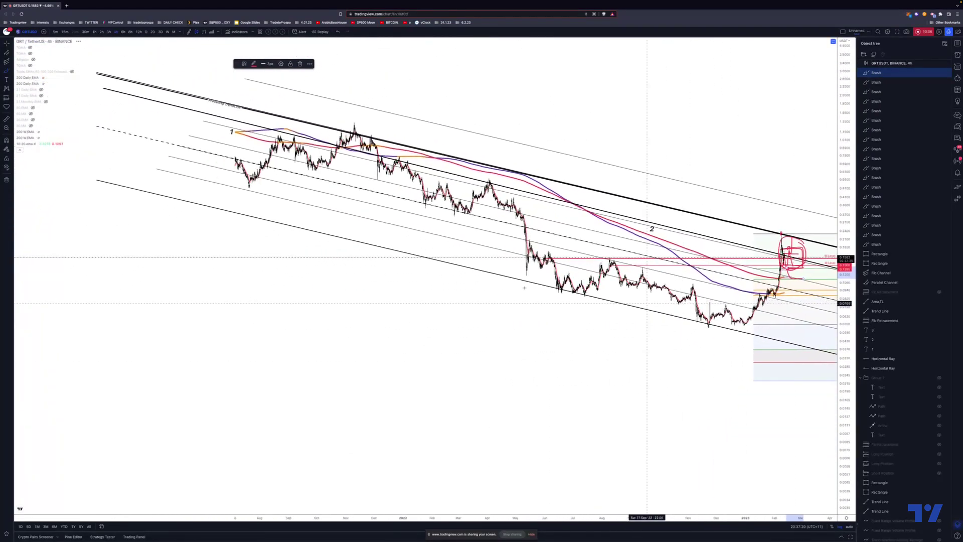
{"action": "left_click", "coordinate": [6, 44]}
{"action": "left_click_drag", "start_coordinate": [338, 325], "coordinate": [129, 384]}
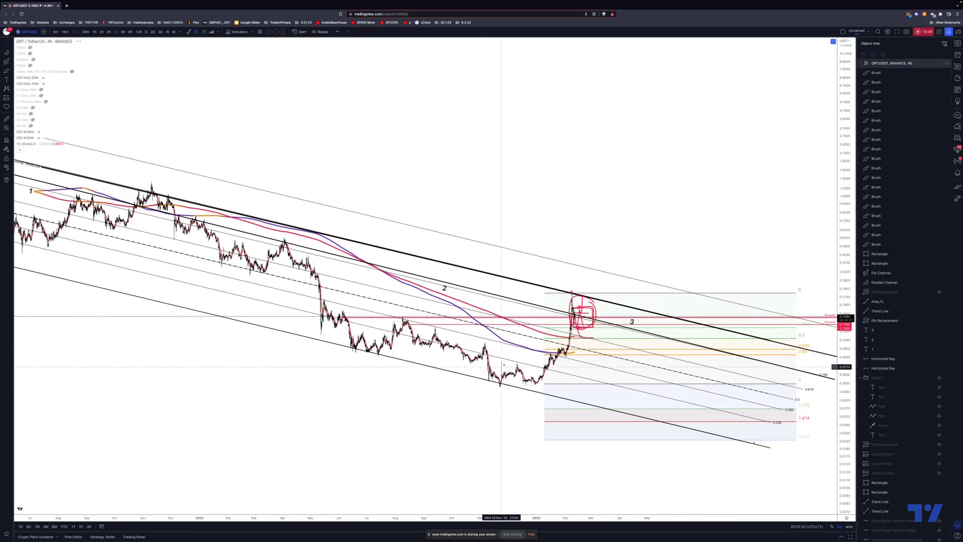
{"action": "left_click", "coordinate": [11, 70]}
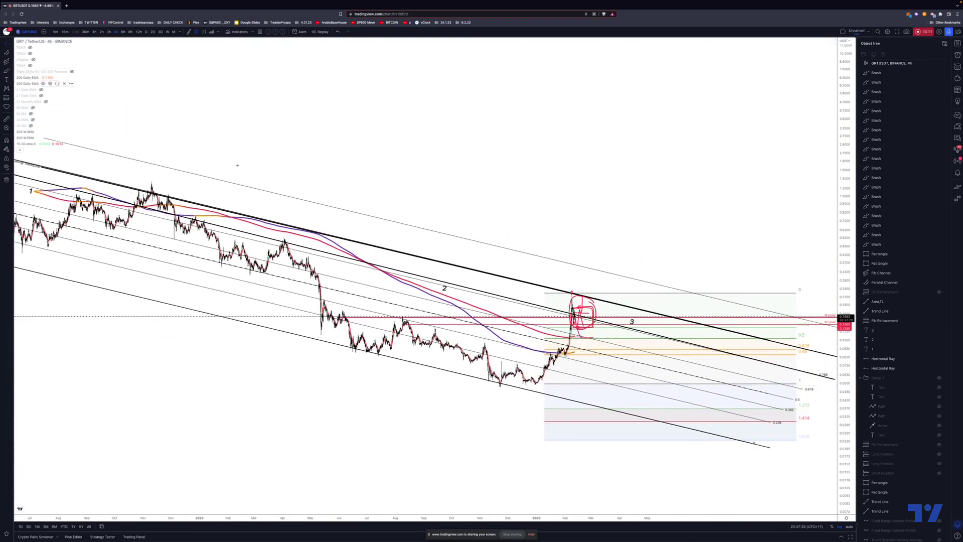
{"action": "left_click", "coordinate": [33, 72]}
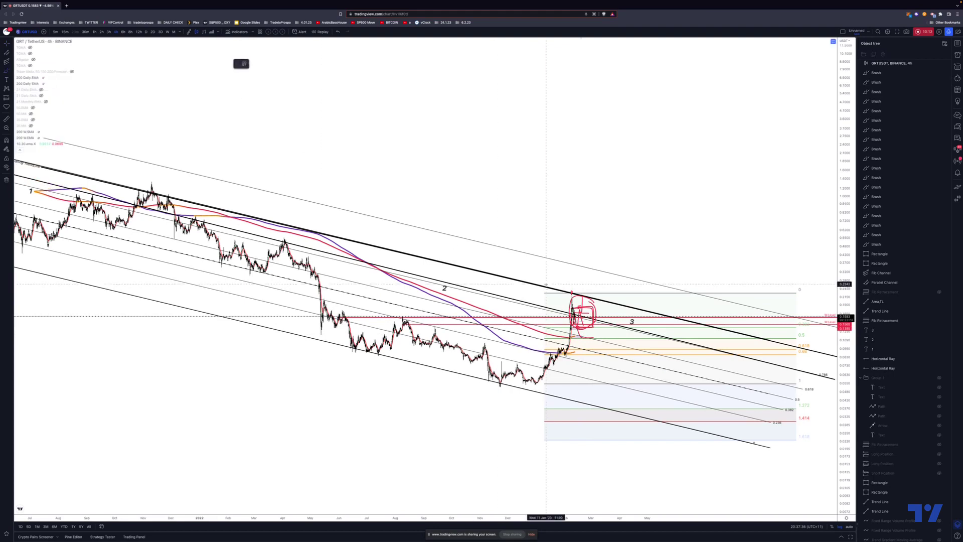
{"action": "scroll", "coordinate": [580, 333], "scroll_direction": "down", "scroll_amount": 3}
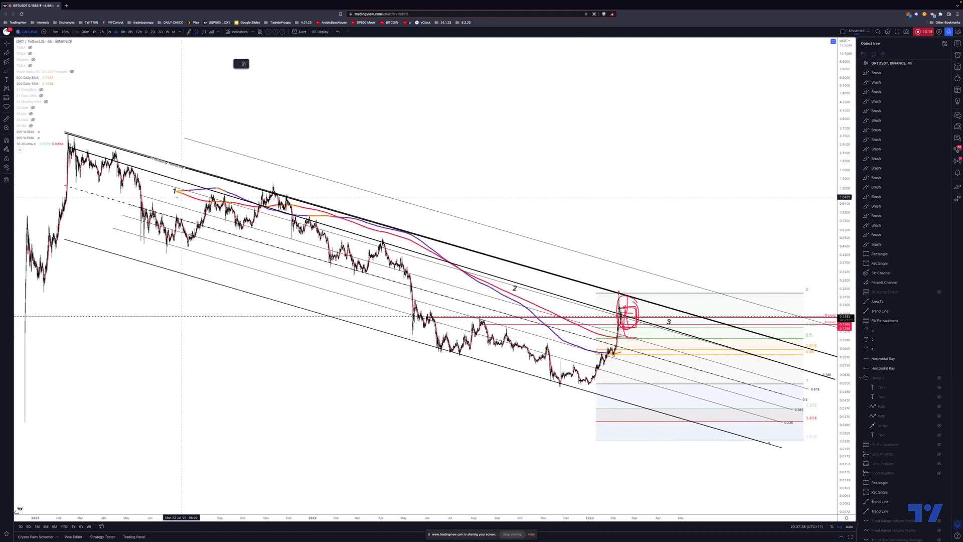
{"action": "left_click_drag", "start_coordinate": [93, 138], "coordinate": [270, 193]}
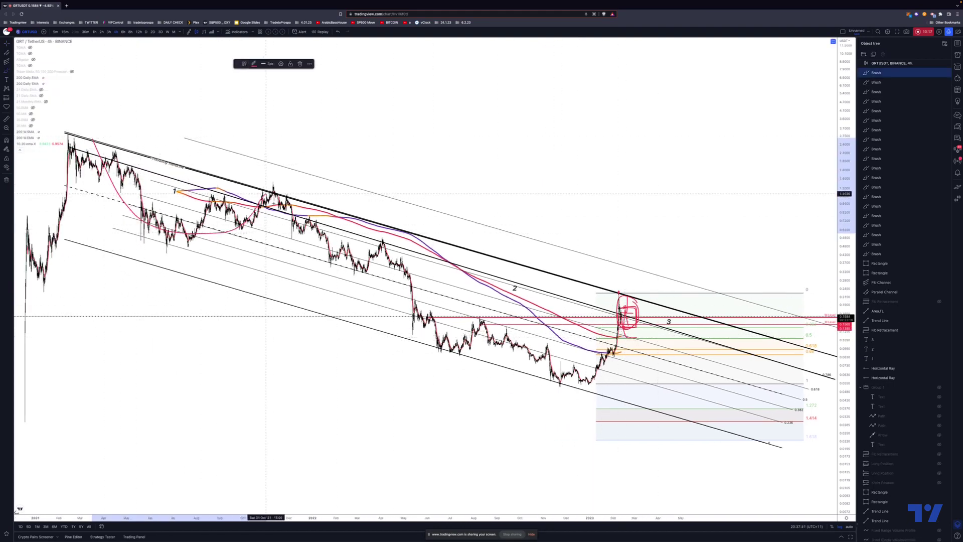
{"action": "mouse_move", "coordinate": [302, 220]}
{"action": "left_mouse_down"}
{"action": "mouse_move", "coordinate": [412, 353]}
{"action": "mouse_move", "coordinate": [572, 383]}
{"action": "mouse_move", "coordinate": [627, 308]}
{"action": "mouse_move", "coordinate": [663, 360]}
{"action": "mouse_move", "coordinate": [744, 319]}
{"action": "left_mouse_up"}
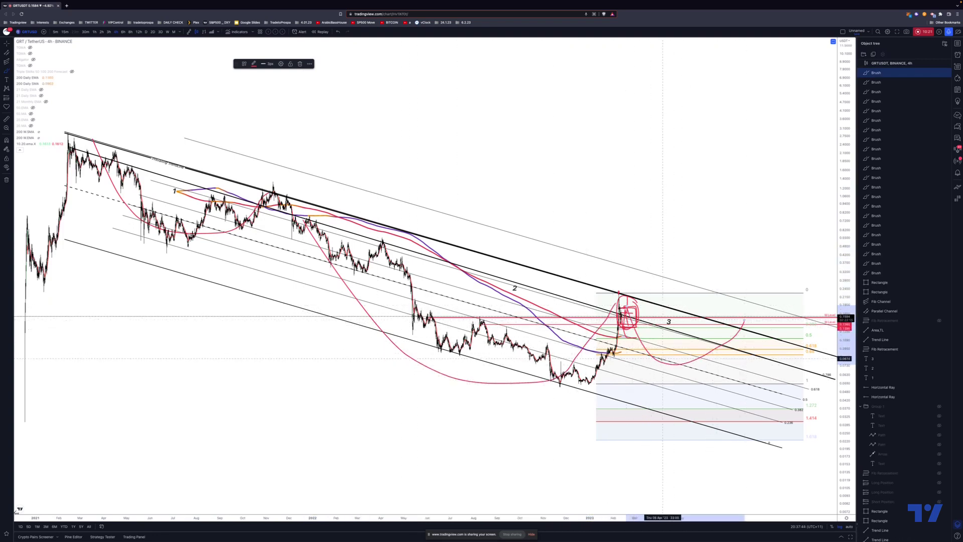
Retrace the rounded curves and brush flat lines ahead of the EMAs, a rising path, and a steep drop through the channel's lower line
{"action": "mouse_move", "coordinate": [652, 353]}
{"action": "left_mouse_down"}
{"action": "mouse_move", "coordinate": [608, 351]}
{"action": "mouse_move", "coordinate": [712, 346]}
{"action": "mouse_move", "coordinate": [618, 351]}
{"action": "mouse_move", "coordinate": [647, 336]}
{"action": "mouse_move", "coordinate": [722, 336]}
{"action": "mouse_move", "coordinate": [614, 339]}
{"action": "left_mouse_up"}
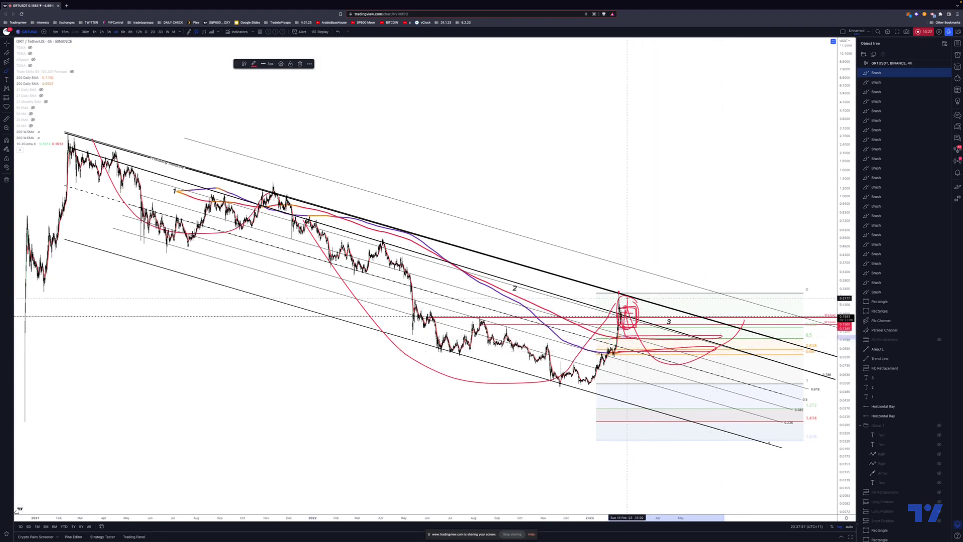
{"action": "left_click_drag", "start_coordinate": [677, 340], "coordinate": [755, 302]}
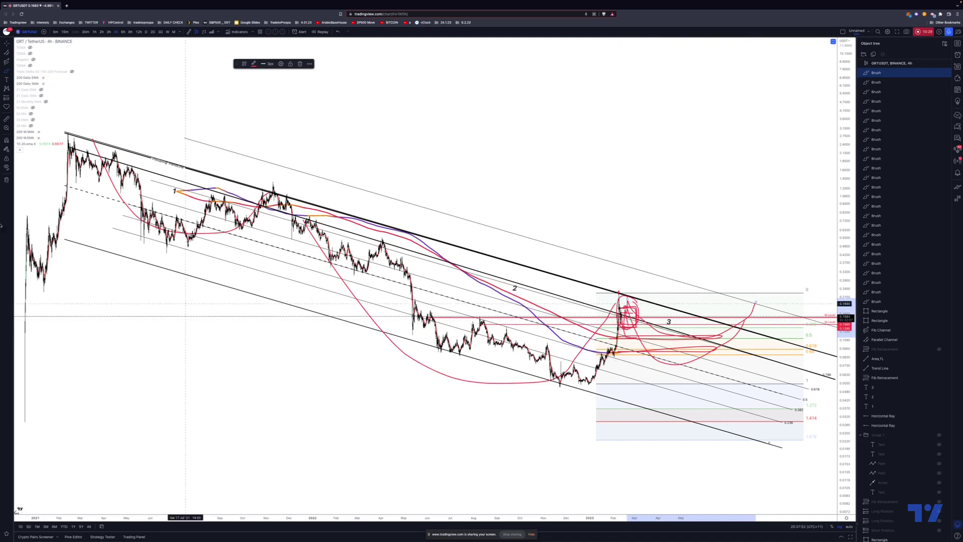
{"action": "mouse_move", "coordinate": [88, 161]}
{"action": "left_mouse_down"}
{"action": "mouse_move", "coordinate": [246, 189]}
{"action": "mouse_move", "coordinate": [276, 223]}
{"action": "mouse_move", "coordinate": [497, 366]}
{"action": "mouse_move", "coordinate": [634, 341]}
{"action": "mouse_move", "coordinate": [643, 290]}
{"action": "mouse_move", "coordinate": [640, 322]}
{"action": "mouse_move", "coordinate": [711, 355]}
{"action": "left_mouse_up"}
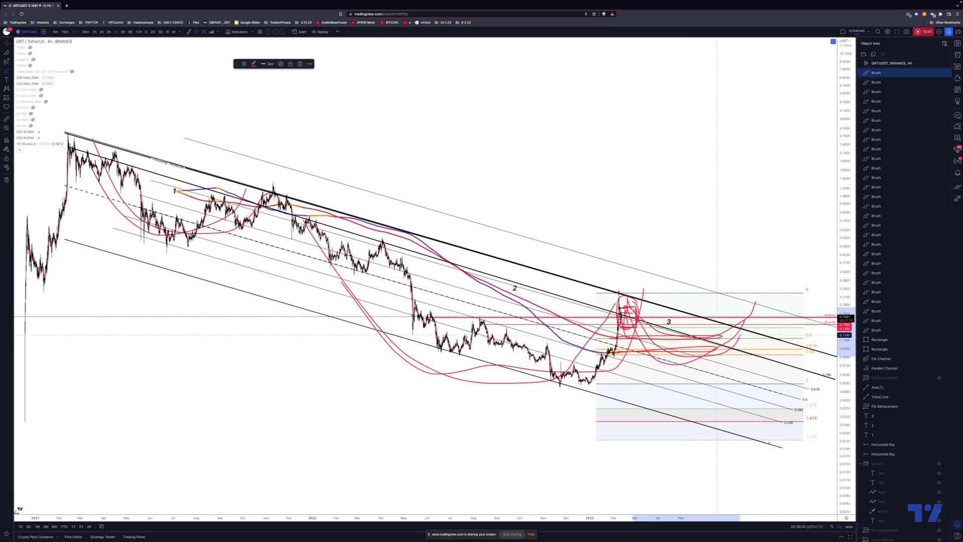
{"action": "left_click_drag", "start_coordinate": [712, 321], "coordinate": [768, 455]}
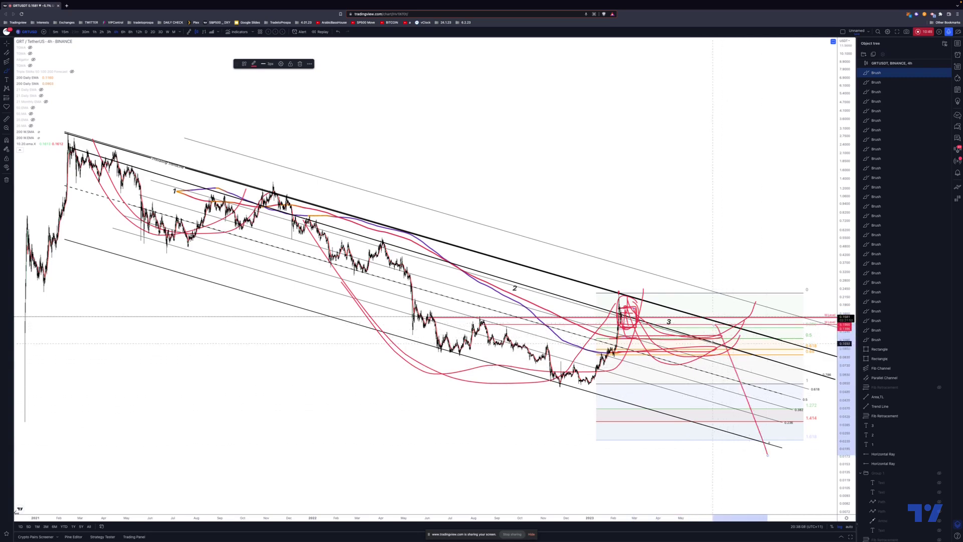
{"action": "left_click_drag", "start_coordinate": [642, 324], "coordinate": [733, 332]}
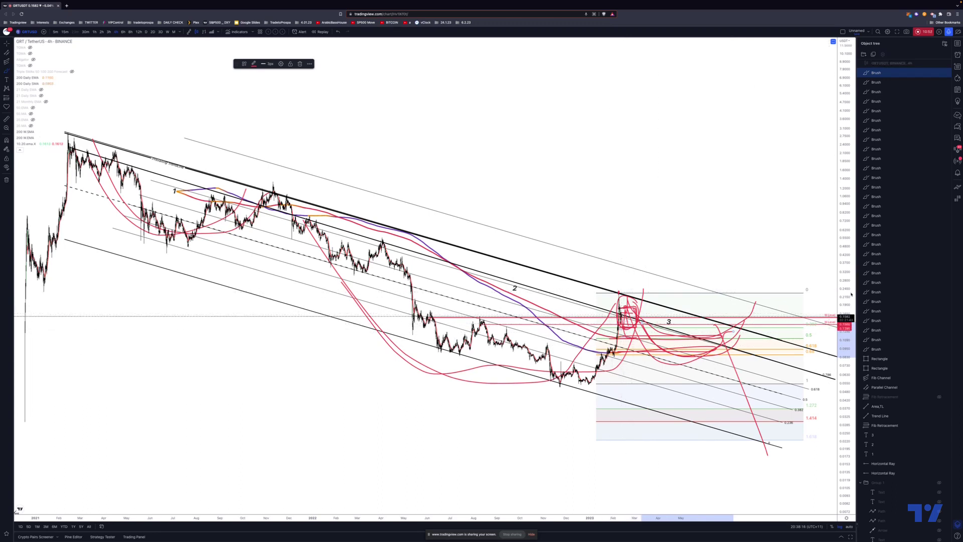
Delete all the brush drawings from the chart
{"action": "left_click", "coordinate": [891, 348], "text": "shift"}
{"action": "key", "text": "Delete"}
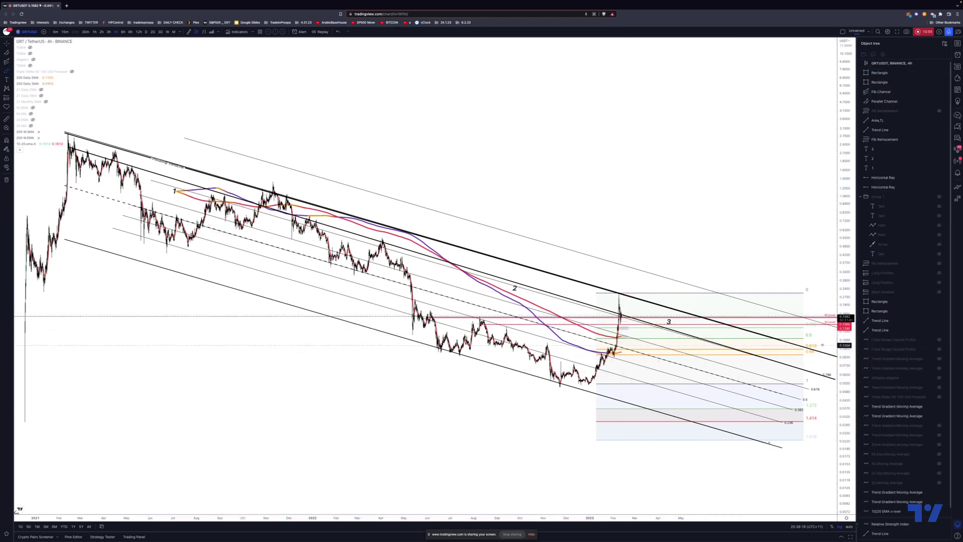
Examine the price action after the recent peak and the space above the channel's upper line on the 4-hour chart
{"action": "scroll", "coordinate": [642, 336], "scroll_direction": "up", "scroll_amount": 3}
{"action": "scroll", "coordinate": [642, 336], "scroll_direction": "up", "scroll_amount": 2}
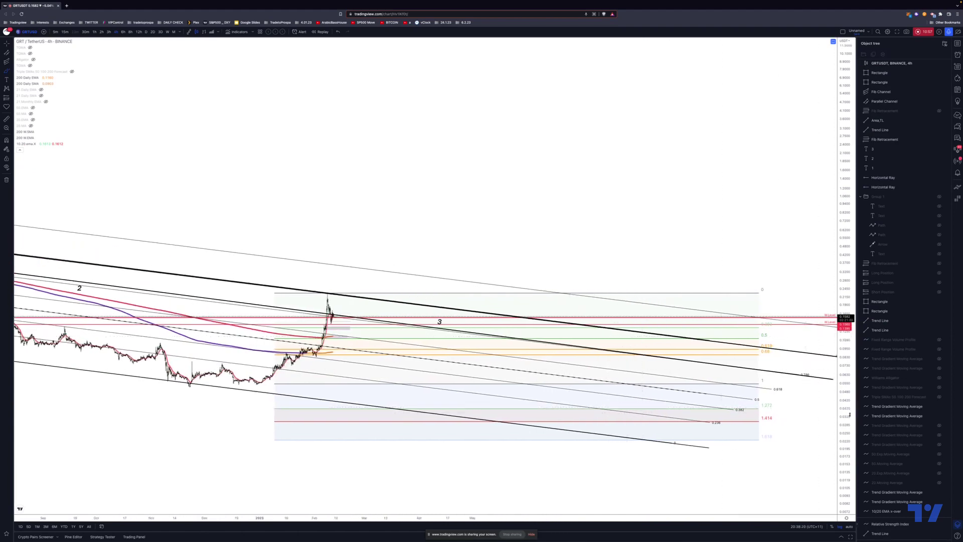
{"action": "left_click_drag", "start_coordinate": [849, 414], "coordinate": [794, 202]}
{"action": "scroll", "coordinate": [454, 276], "scroll_direction": "up", "scroll_amount": 5}
{"action": "scroll", "coordinate": [454, 276], "scroll_direction": "down", "scroll_amount": 3}
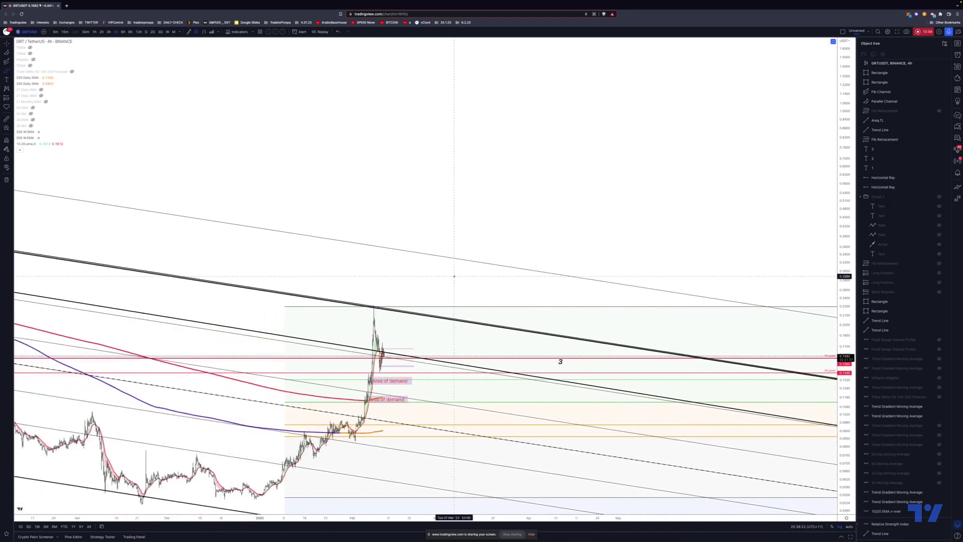
{"action": "scroll", "coordinate": [454, 276], "scroll_direction": "down", "scroll_amount": 1}
{"action": "left_click_drag", "start_coordinate": [844, 376], "coordinate": [782, 163]}
{"action": "scroll", "coordinate": [563, 170], "scroll_direction": "up", "scroll_amount": 8}
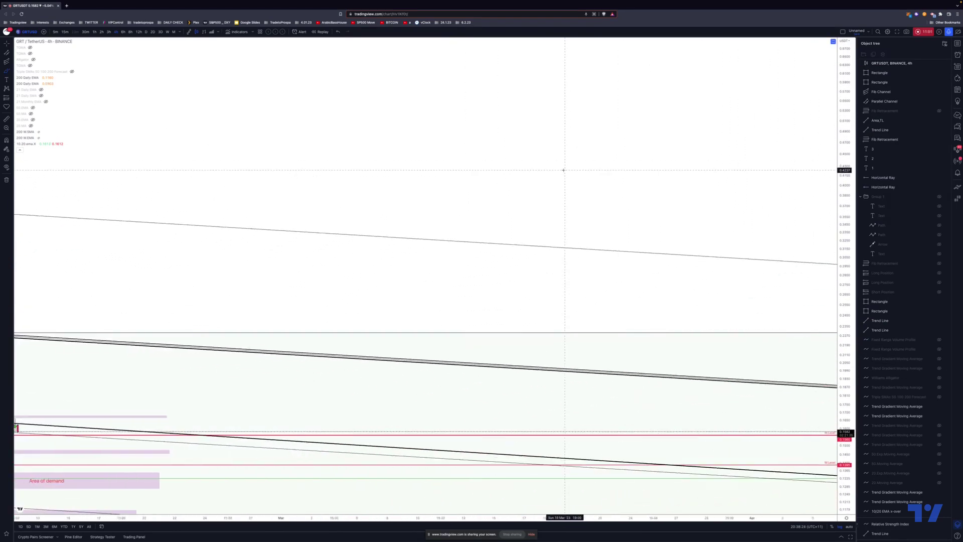
{"action": "scroll", "coordinate": [563, 170], "scroll_direction": "left", "scroll_amount": 3}
{"action": "scroll", "coordinate": [564, 170], "scroll_direction": "down", "scroll_amount": 2}
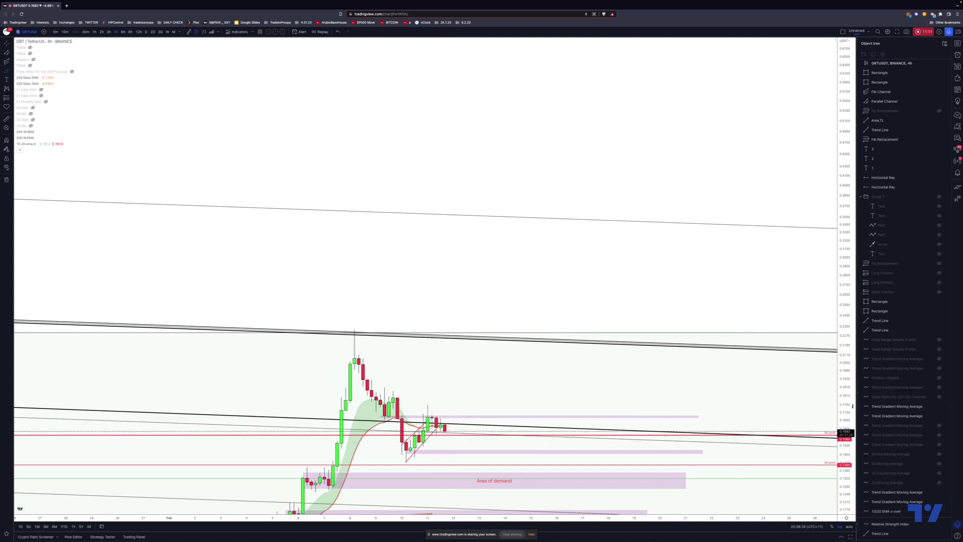
Examine the pullback from the peak in relation to the thin rectangles, the two Areas of demand and the EMAs
{"action": "left_click_drag", "start_coordinate": [851, 405], "coordinate": [838, 344]}
{"action": "scroll", "coordinate": [810, 341], "scroll_direction": "down", "scroll_amount": 2}
{"action": "scroll", "coordinate": [810, 341], "scroll_direction": "down", "scroll_amount": 5}
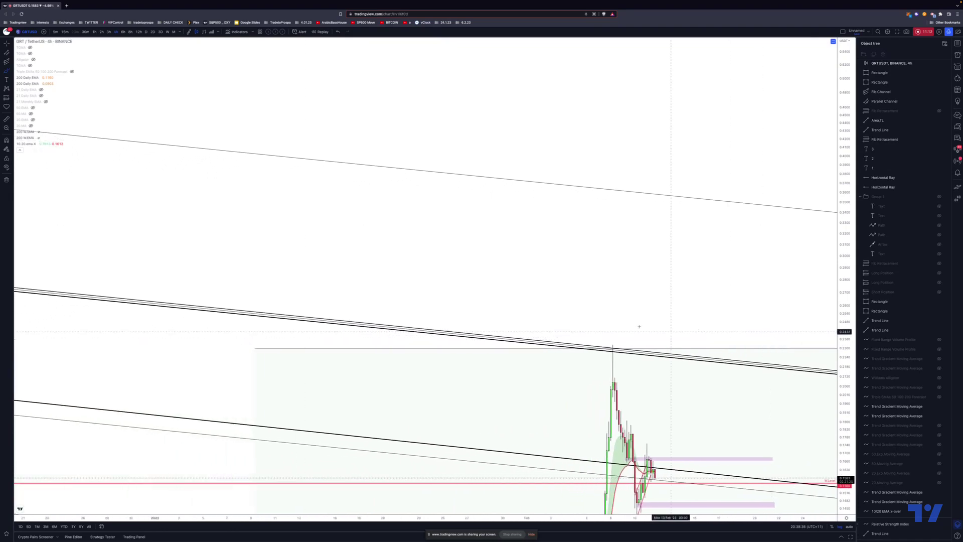
{"action": "left_click", "coordinate": [4, 44]}
{"action": "left_click_drag", "start_coordinate": [483, 275], "coordinate": [427, 65]}
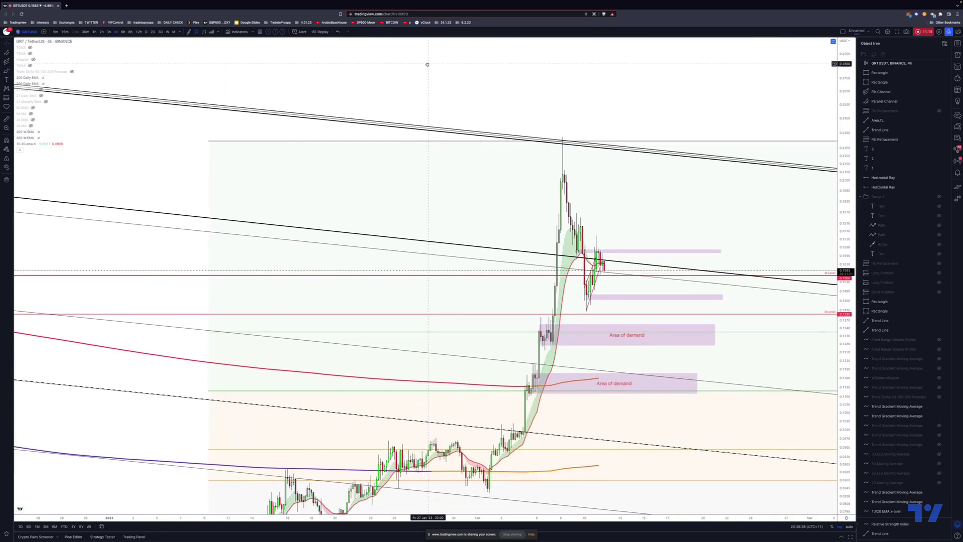
{"action": "scroll", "coordinate": [486, 168], "scroll_direction": "down", "scroll_amount": 5}
{"action": "scroll", "coordinate": [639, 282], "scroll_direction": "up", "scroll_amount": 6}
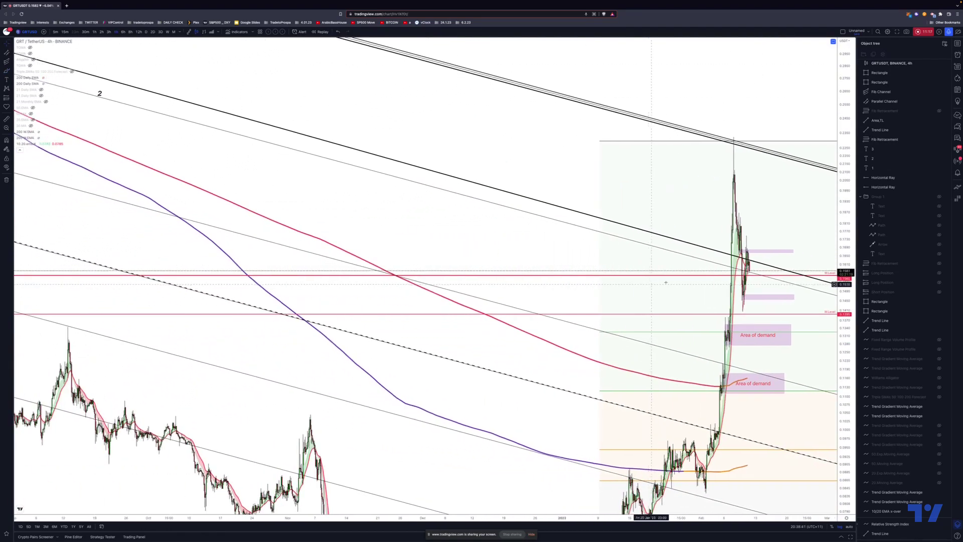
{"action": "scroll", "coordinate": [693, 277], "scroll_direction": "down", "scroll_amount": 2}
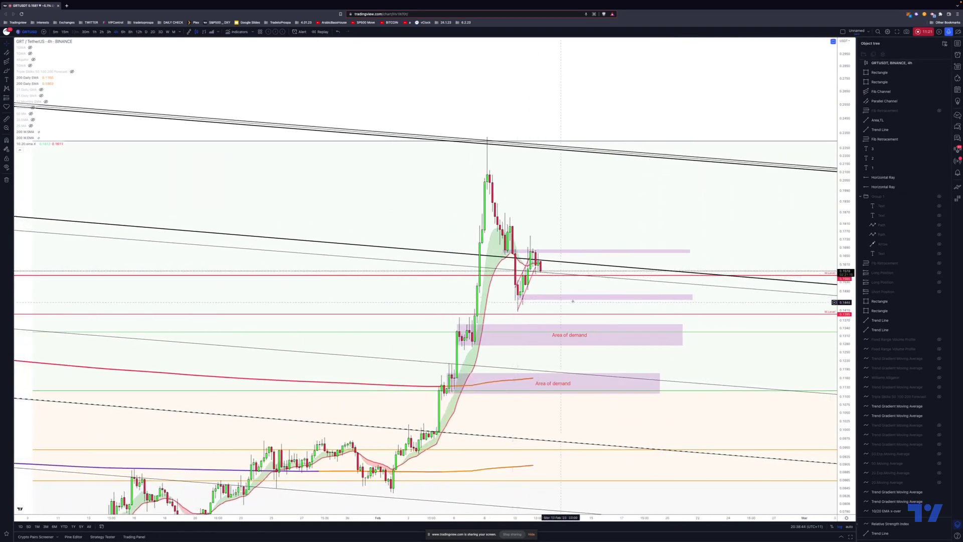
{"action": "left_click", "coordinate": [827, 313]}
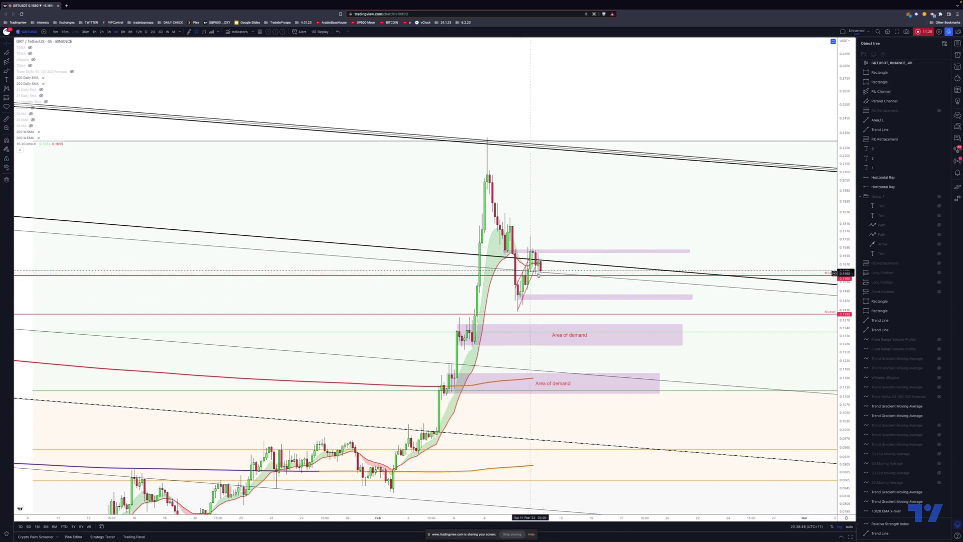
Brush a zigzag from the peak through a rebound above the upper thin rectangle, falling to a circled point in the upper Area of demand
{"action": "left_click", "coordinate": [6, 71]}
{"action": "left_click_drag", "start_coordinate": [543, 271], "coordinate": [558, 239]}
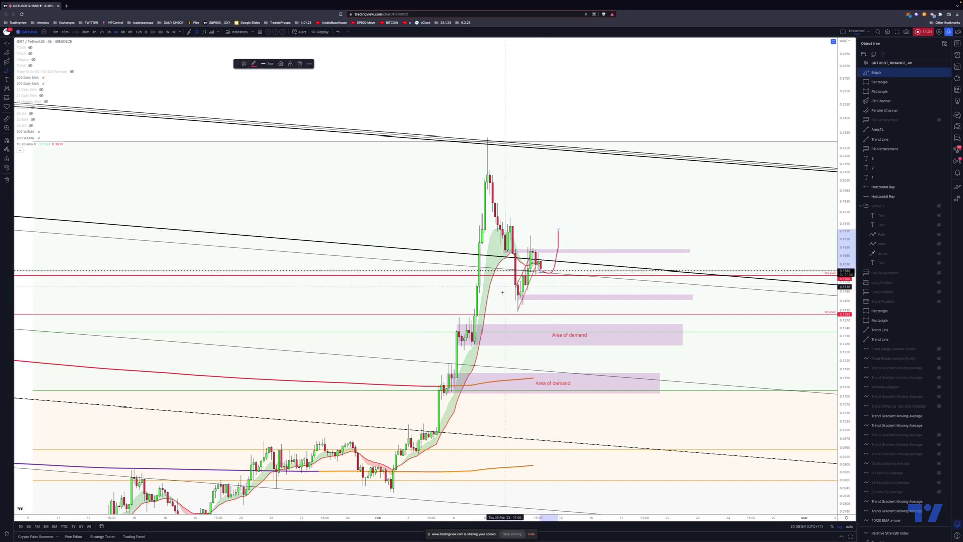
{"action": "mouse_move", "coordinate": [510, 309]}
{"action": "left_mouse_down"}
{"action": "mouse_move", "coordinate": [533, 239]}
{"action": "mouse_move", "coordinate": [561, 223]}
{"action": "mouse_move", "coordinate": [588, 280]}
{"action": "left_mouse_up"}
{"action": "mouse_move", "coordinate": [487, 177]}
{"action": "left_mouse_down"}
{"action": "mouse_move", "coordinate": [524, 296]}
{"action": "mouse_move", "coordinate": [559, 221]}
{"action": "mouse_move", "coordinate": [606, 338]}
{"action": "mouse_move", "coordinate": [597, 341]}
{"action": "left_mouse_up"}
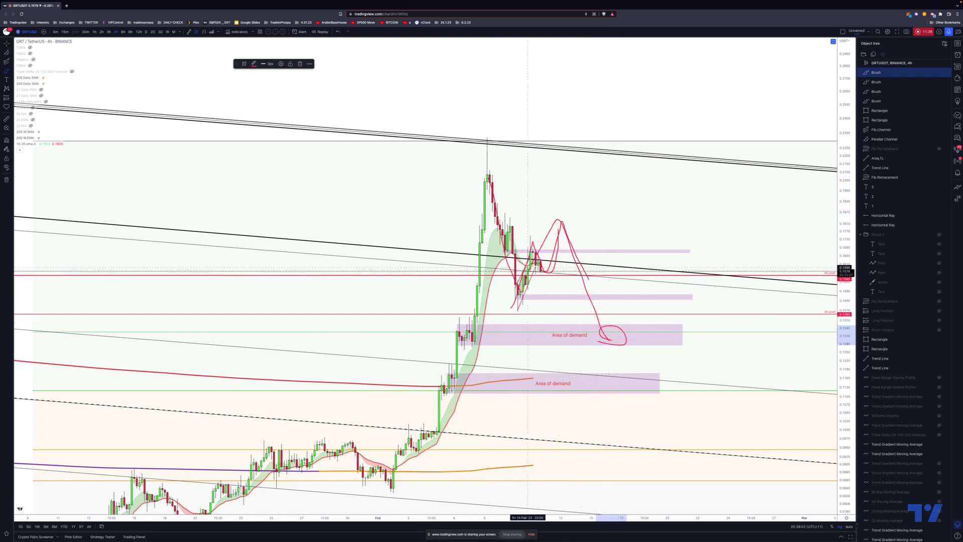
Brush a large loop around the whole projected correction and circle the label of the upper Area of demand
{"action": "mouse_move", "coordinate": [597, 341]}
{"action": "left_mouse_down"}
{"action": "mouse_move", "coordinate": [452, 195]}
{"action": "mouse_move", "coordinate": [571, 215]}
{"action": "mouse_move", "coordinate": [634, 346]}
{"action": "mouse_move", "coordinate": [543, 353]}
{"action": "left_mouse_up"}
{"action": "scroll", "coordinate": [533, 312], "scroll_direction": "down", "scroll_amount": 2}
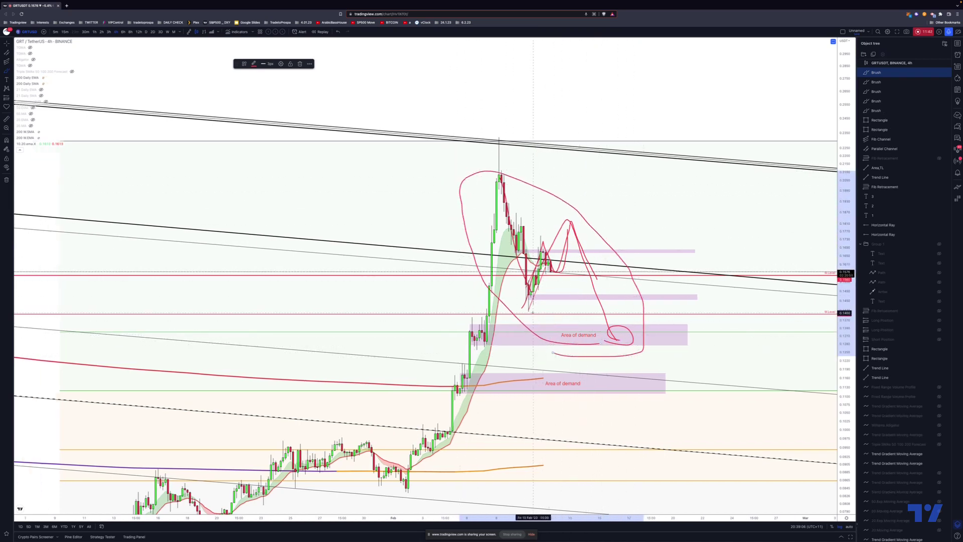
{"action": "scroll", "coordinate": [532, 312], "scroll_direction": "up", "scroll_amount": 2}
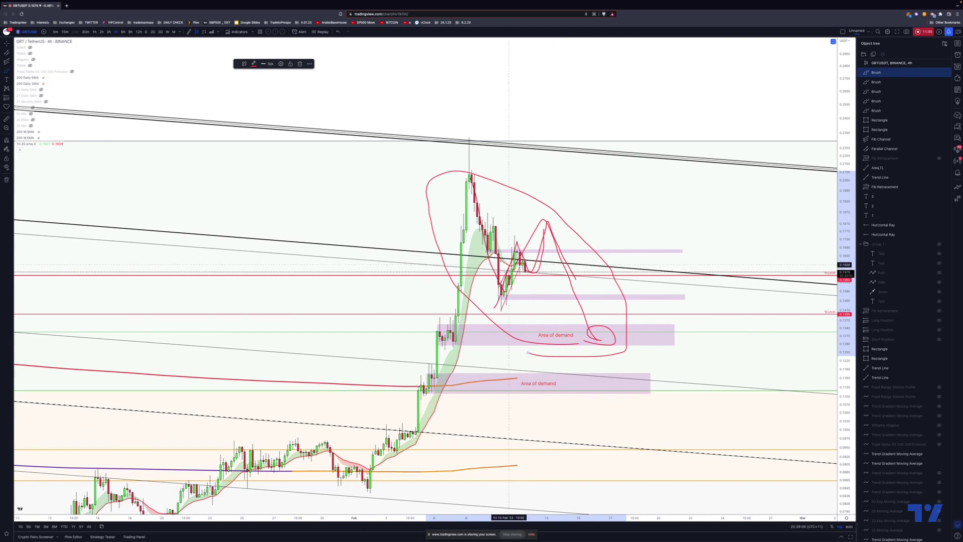
{"action": "left_click_drag", "start_coordinate": [580, 342], "coordinate": [612, 339]}
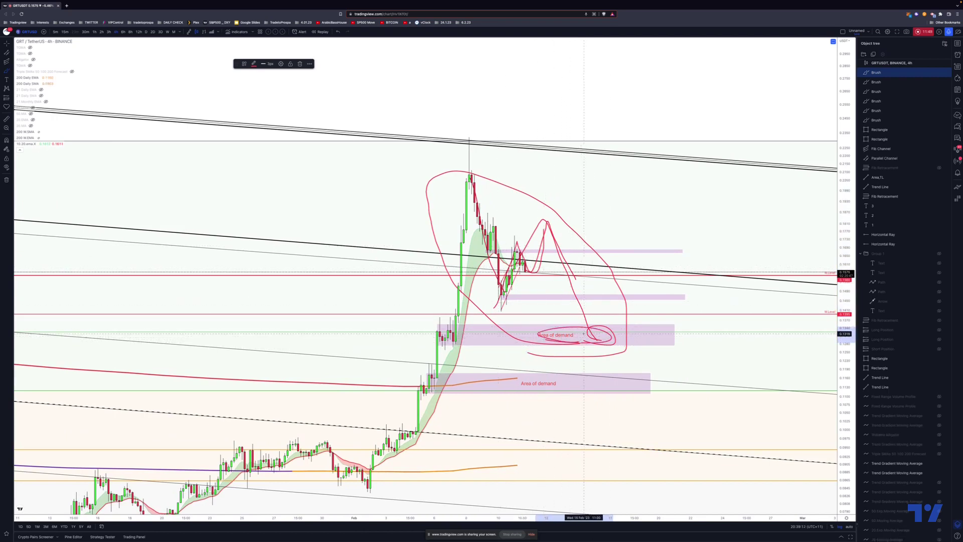
{"action": "left_click", "coordinate": [598, 387]}
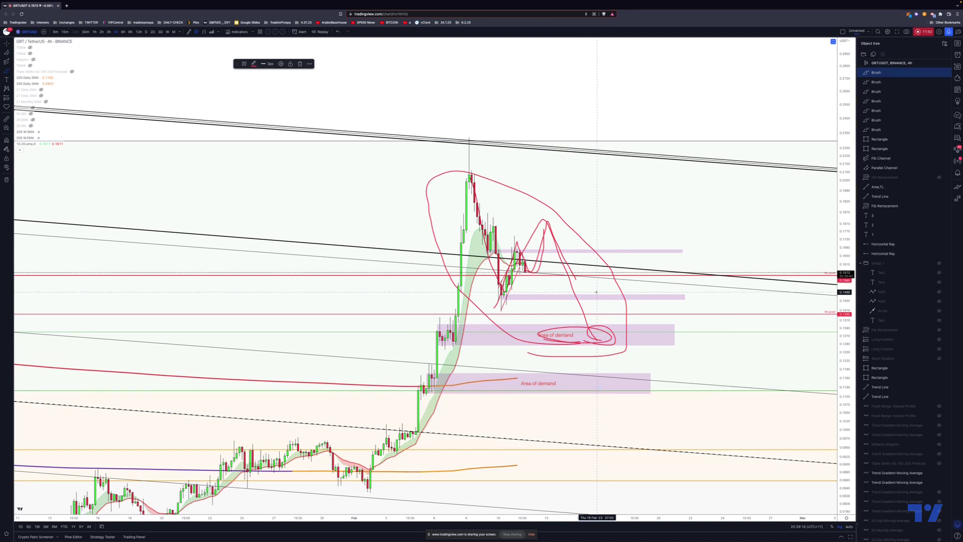
Switch the chart to the daily timeframe and delete all the brush drawings
{"action": "scroll", "coordinate": [596, 291], "scroll_direction": "down", "scroll_amount": 3}
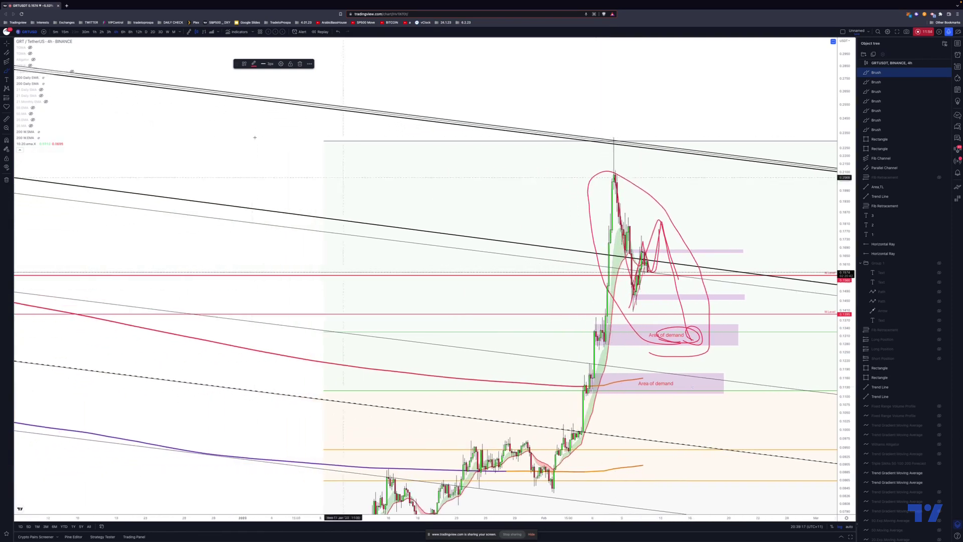
{"action": "left_click", "coordinate": [146, 32]}
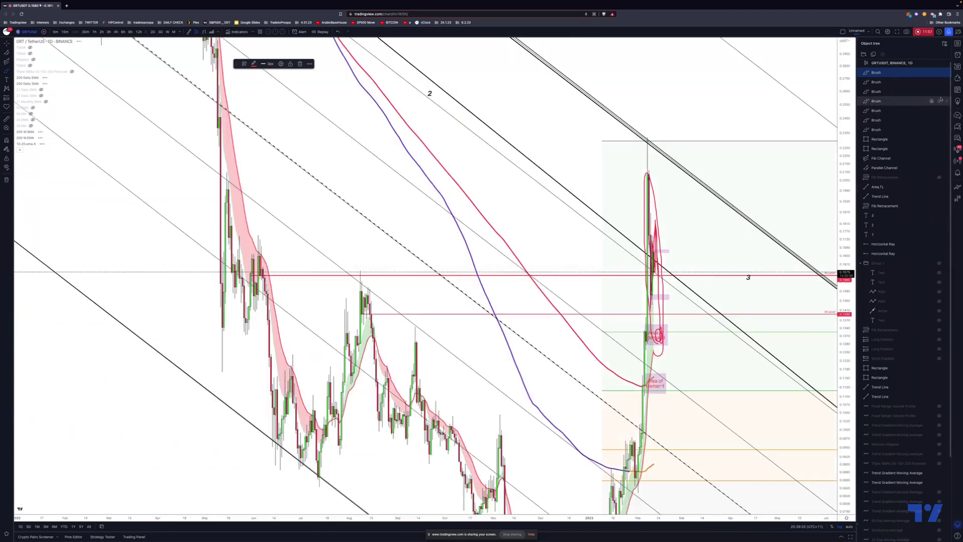
{"action": "left_click", "coordinate": [894, 74]}
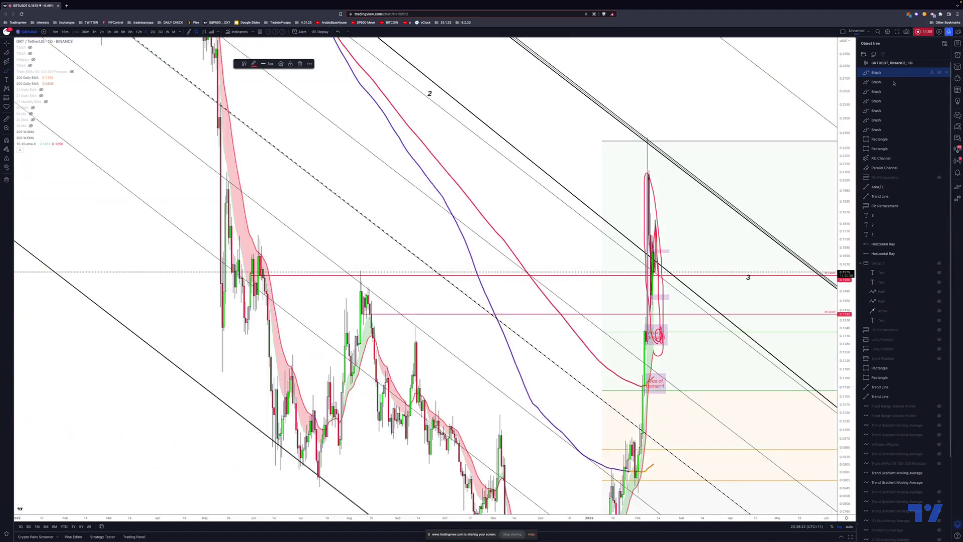
{"action": "left_click", "coordinate": [882, 130], "text": "shift"}
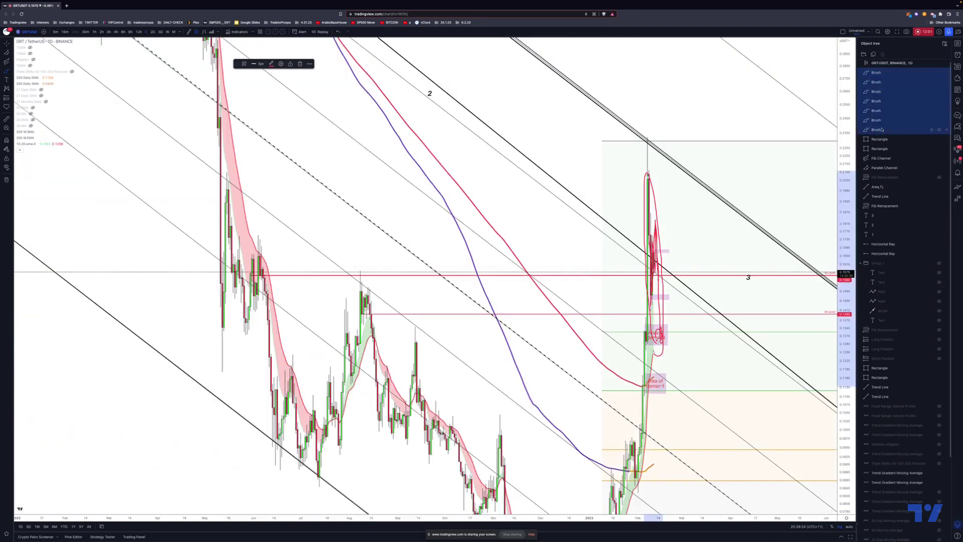
{"action": "key", "text": "Delete"}
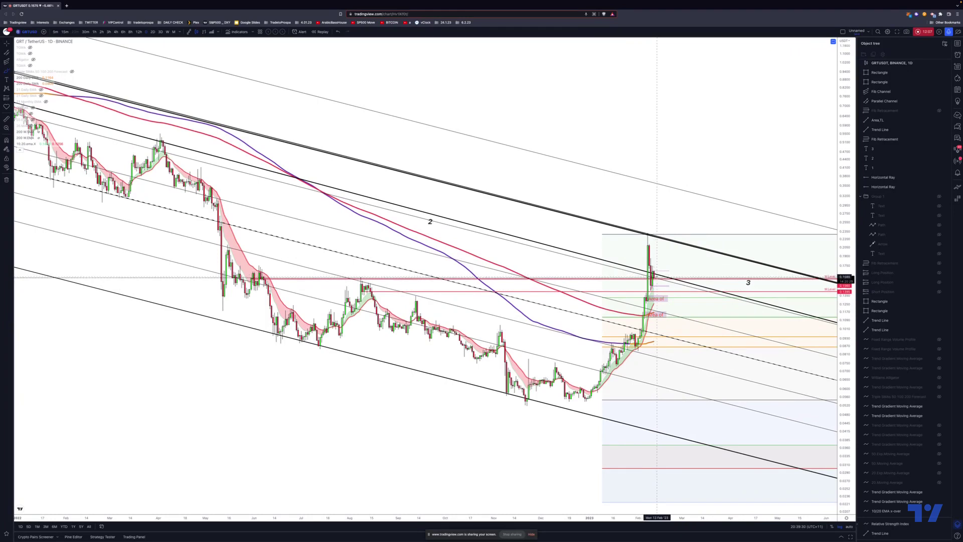
{"action": "scroll", "coordinate": [610, 220], "scroll_direction": "down", "scroll_amount": 5}
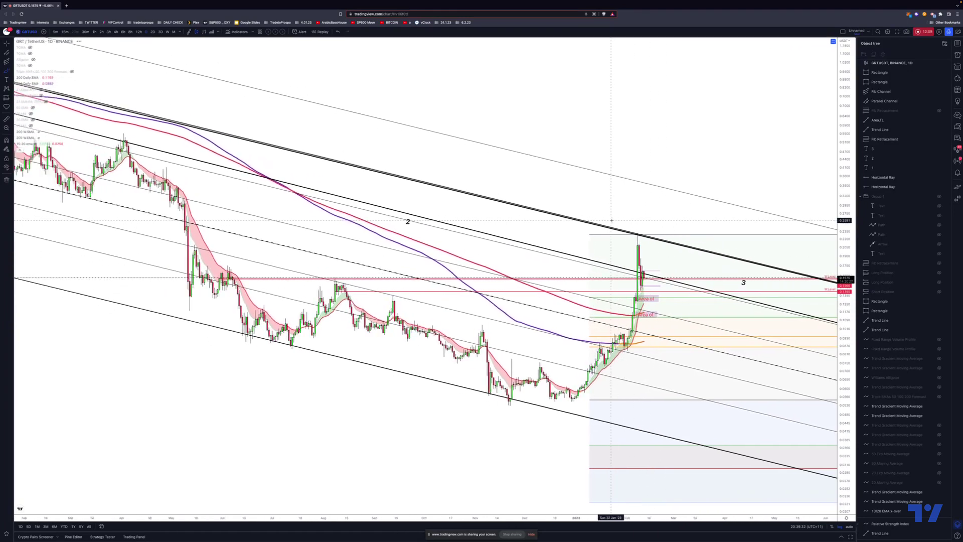
{"action": "scroll", "coordinate": [762, 242], "scroll_direction": "down", "scroll_amount": 5}
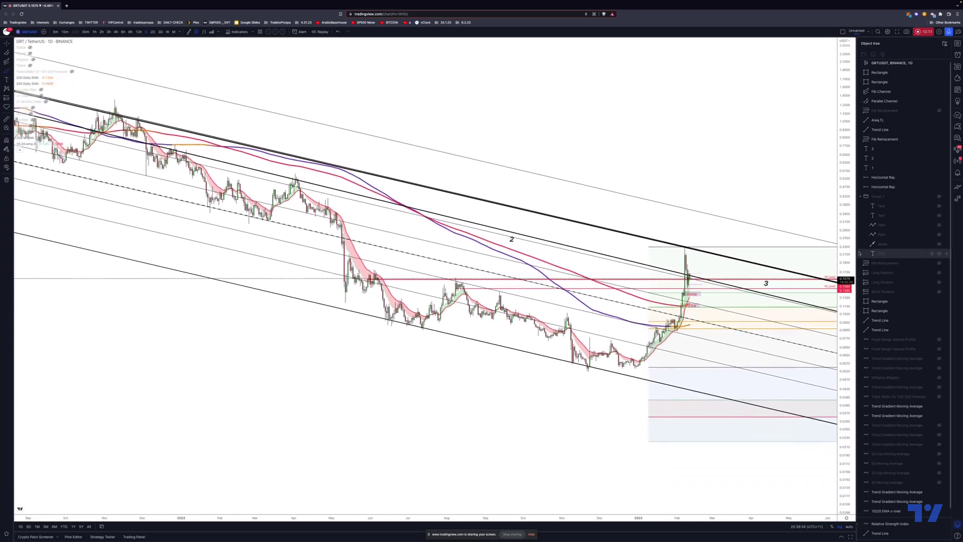
Hide the Fib Channel and show the hidden Fib Retracement spanning the 2021 high to the late-2022 low
{"action": "scroll", "coordinate": [762, 242], "scroll_direction": "down", "scroll_amount": 5}
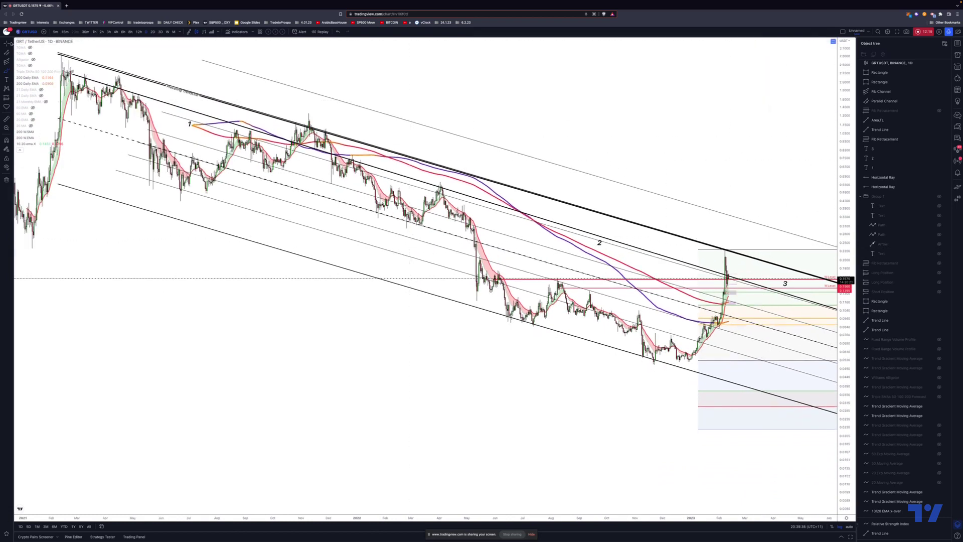
{"action": "left_click_drag", "start_coordinate": [500, 95], "coordinate": [491, 117]}
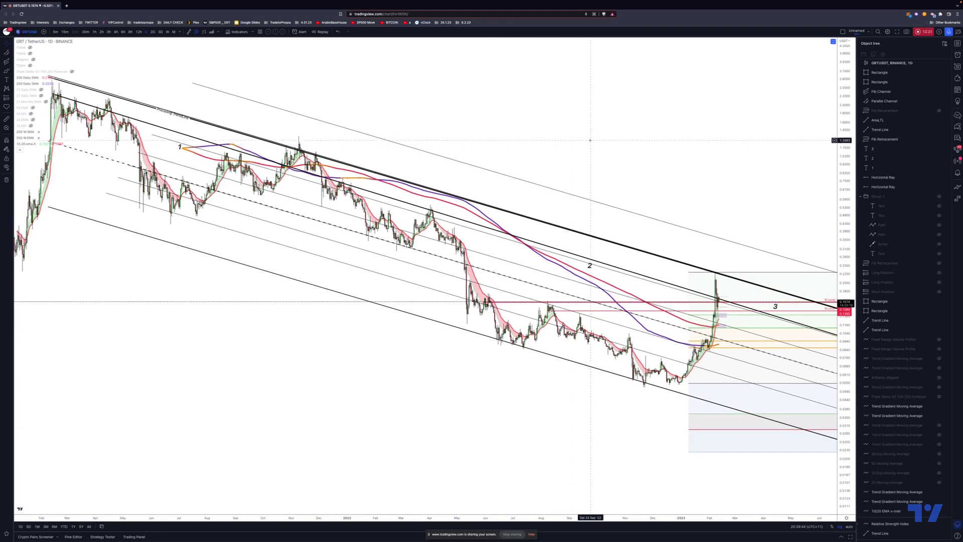
{"action": "scroll", "coordinate": [590, 140], "scroll_direction": "down", "scroll_amount": 5}
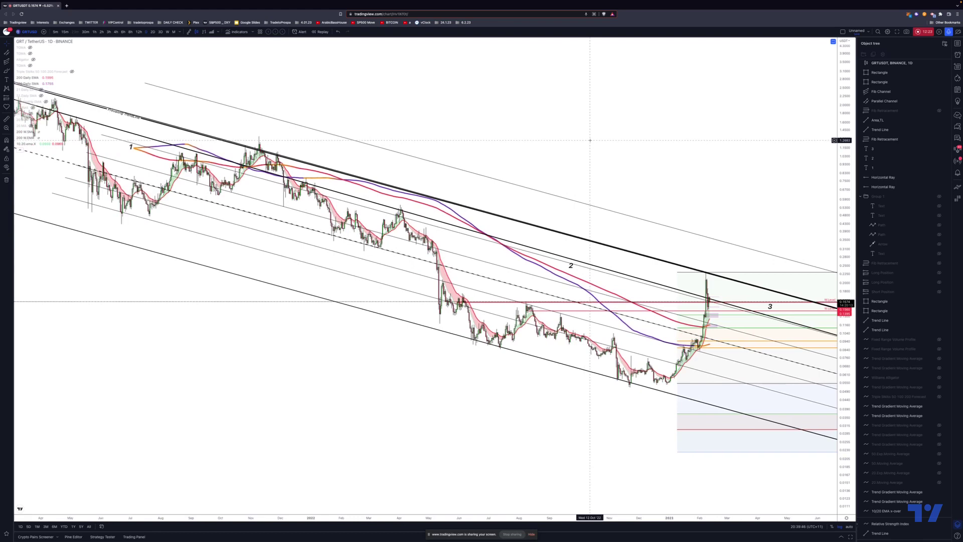
{"action": "scroll", "coordinate": [590, 140], "scroll_direction": "down", "scroll_amount": 2}
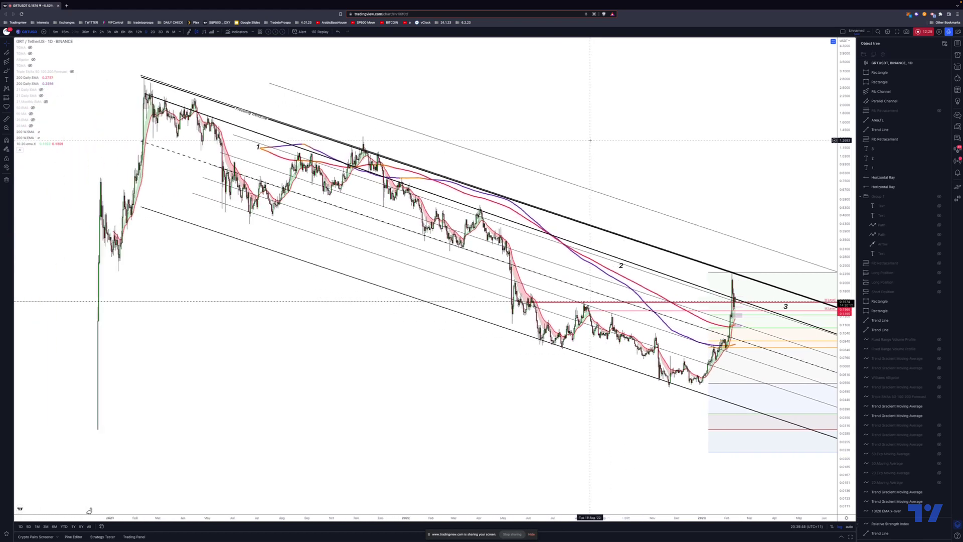
{"action": "left_click_drag", "start_coordinate": [658, 144], "coordinate": [528, 141]}
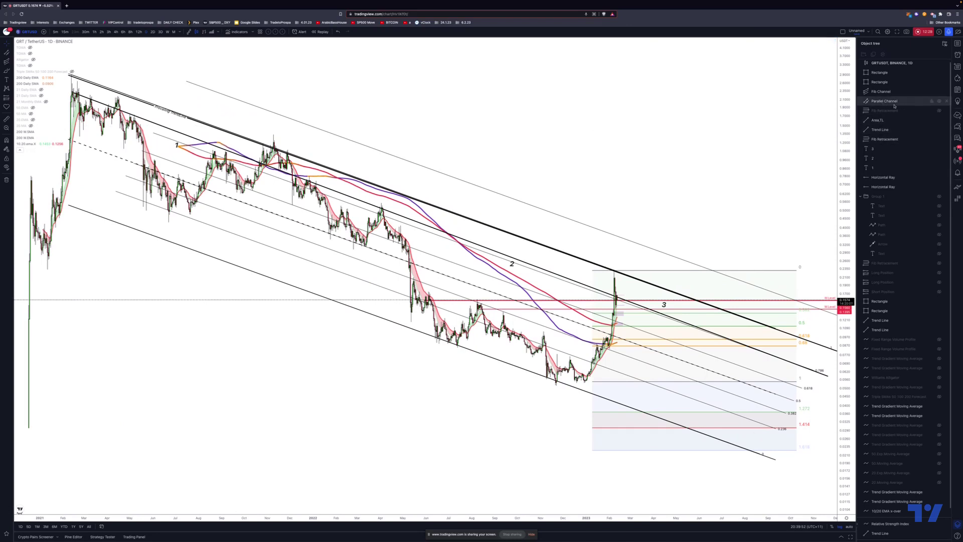
{"action": "left_click", "coordinate": [939, 92]}
{"action": "left_click", "coordinate": [939, 91]}
{"action": "left_click", "coordinate": [939, 92]}
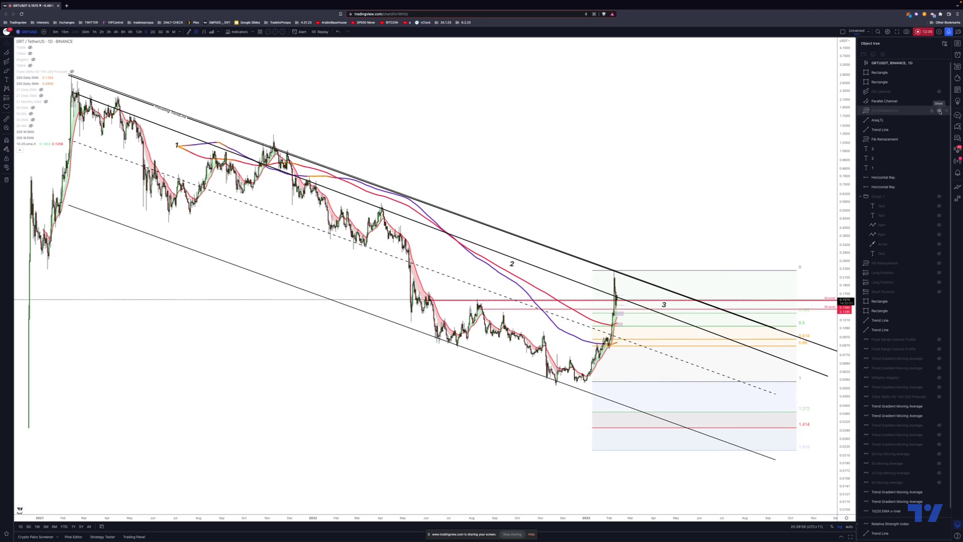
{"action": "left_click", "coordinate": [939, 110]}
Brush short horizontal lines at the 2021 high and the late-2022 low, and underline and circle the larger Fib Retracement's 0.382 label
{"action": "left_click_drag", "start_coordinate": [773, 517], "coordinate": [284, 510]}
{"action": "left_click_drag", "start_coordinate": [841, 105], "coordinate": [841, 219]}
{"action": "left_click_drag", "start_coordinate": [480, 136], "coordinate": [377, 139]}
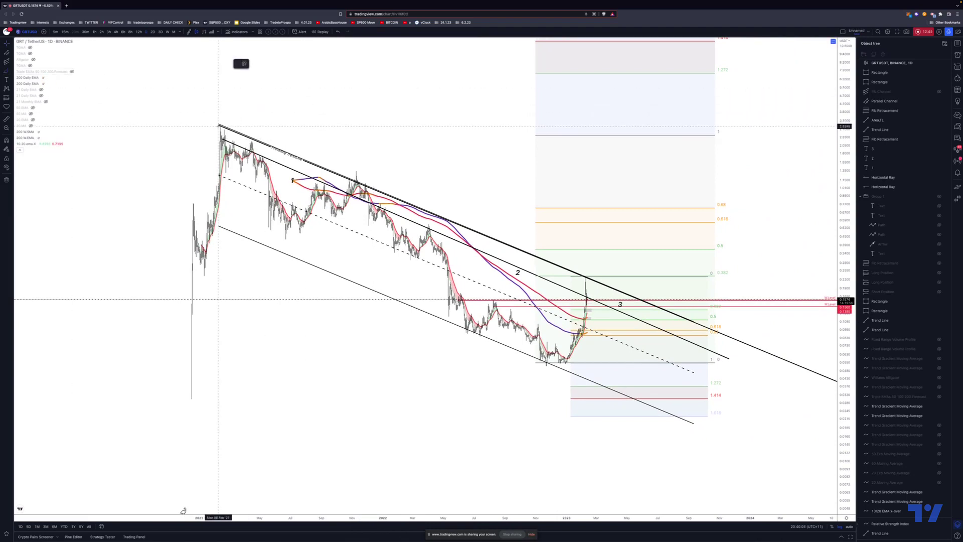
{"action": "left_click_drag", "start_coordinate": [211, 134], "coordinate": [254, 135]}
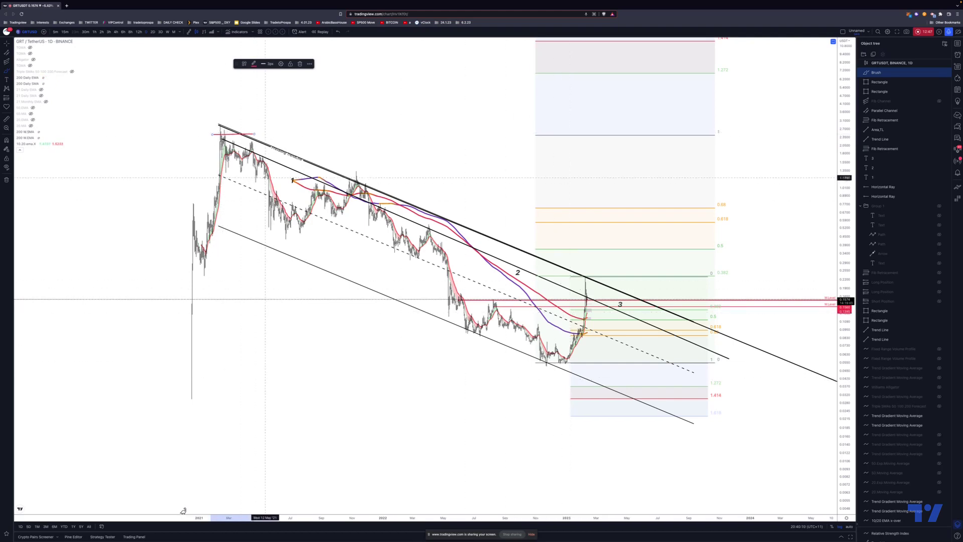
{"action": "left_click_drag", "start_coordinate": [566, 364], "coordinate": [534, 365]}
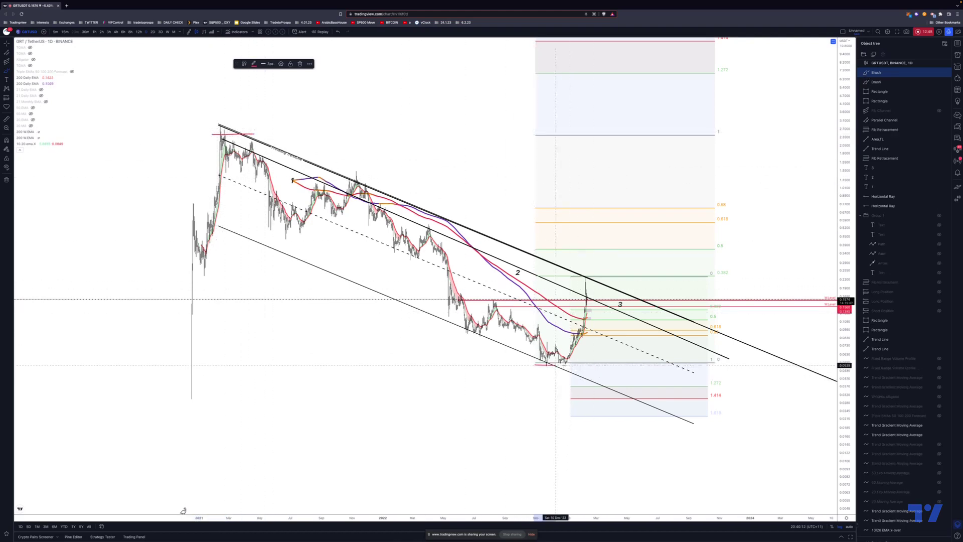
{"action": "mouse_move", "coordinate": [725, 278]}
{"action": "left_mouse_down"}
{"action": "mouse_move", "coordinate": [705, 268]}
{"action": "mouse_move", "coordinate": [687, 277]}
{"action": "left_mouse_up"}
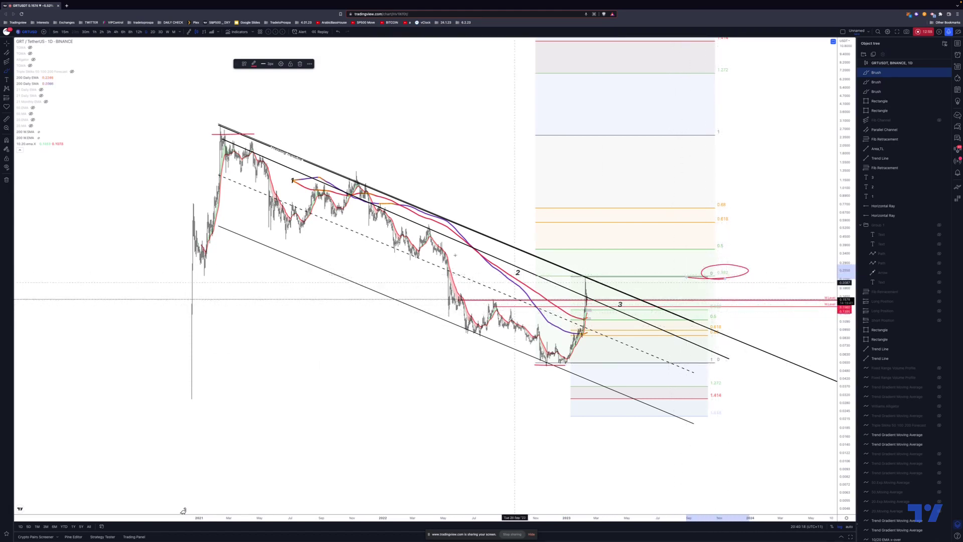
{"action": "left_click", "coordinate": [713, 287]}
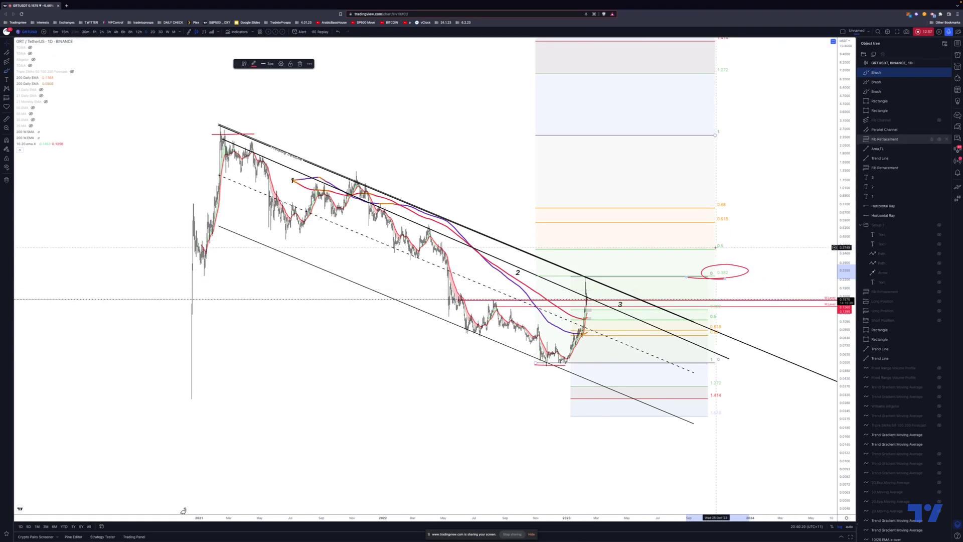
Enable the 0.236 level on the larger Fib Retracement
{"action": "double_click", "coordinate": [710, 250]}
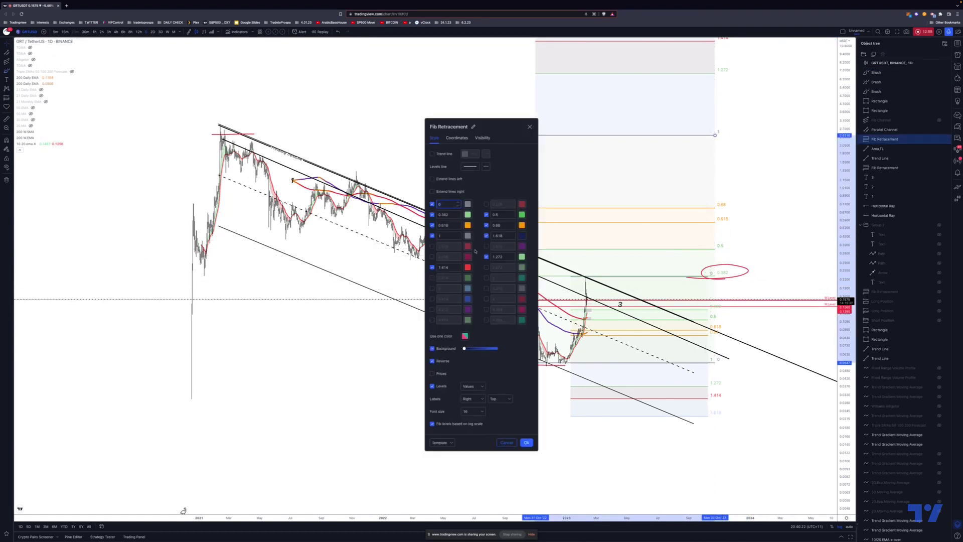
{"action": "left_click", "coordinate": [486, 204]}
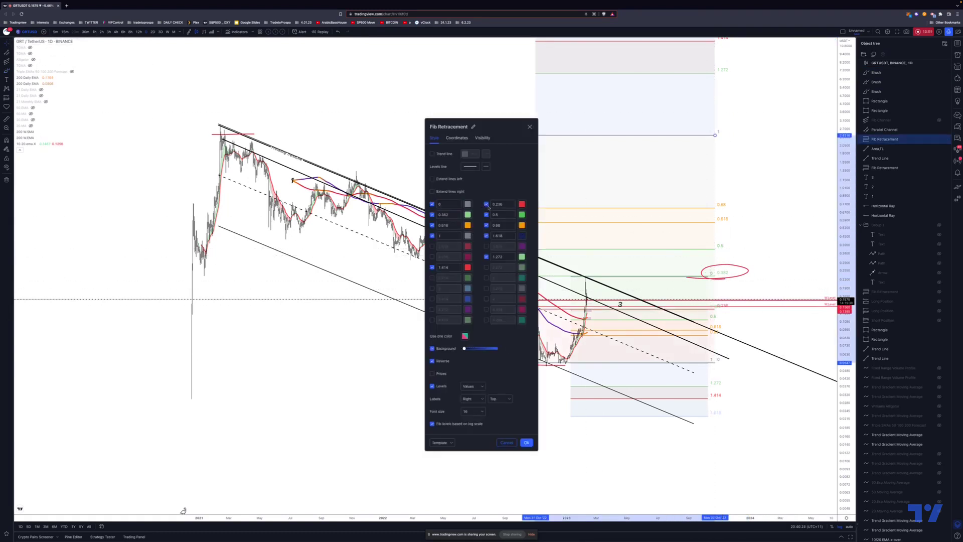
{"action": "left_click", "coordinate": [526, 441]}
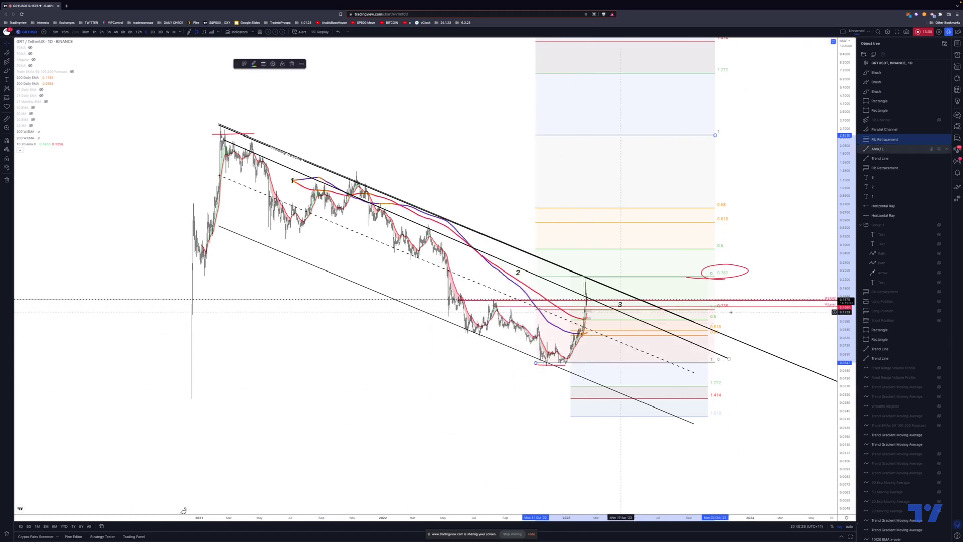
Select the upper Area of demand rectangle and examine its position against the 0.236 level and the whole descending channel
{"action": "scroll", "coordinate": [759, 310], "scroll_direction": "up", "scroll_amount": 5}
{"action": "left_click_drag", "start_coordinate": [850, 415], "coordinate": [843, 208]}
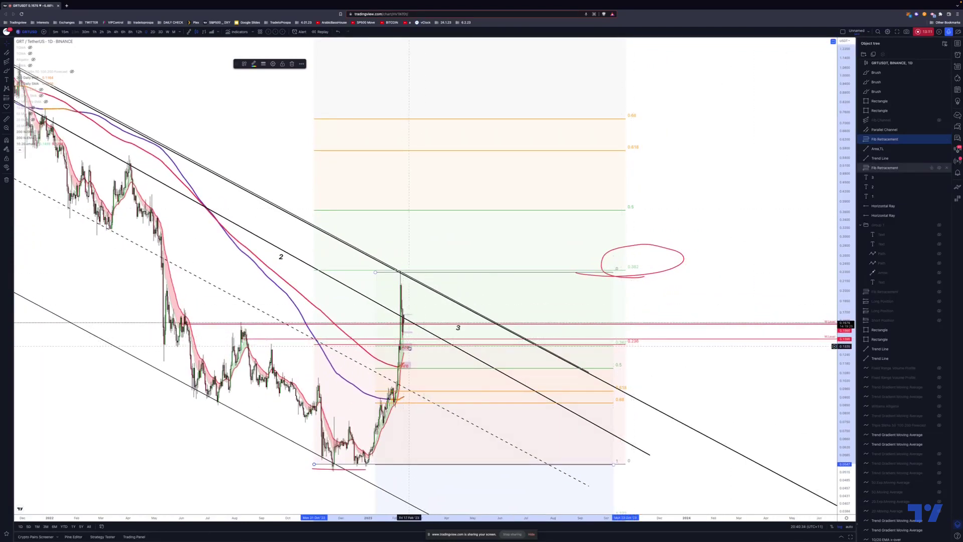
{"action": "left_click_drag", "start_coordinate": [410, 348], "coordinate": [409, 348]}
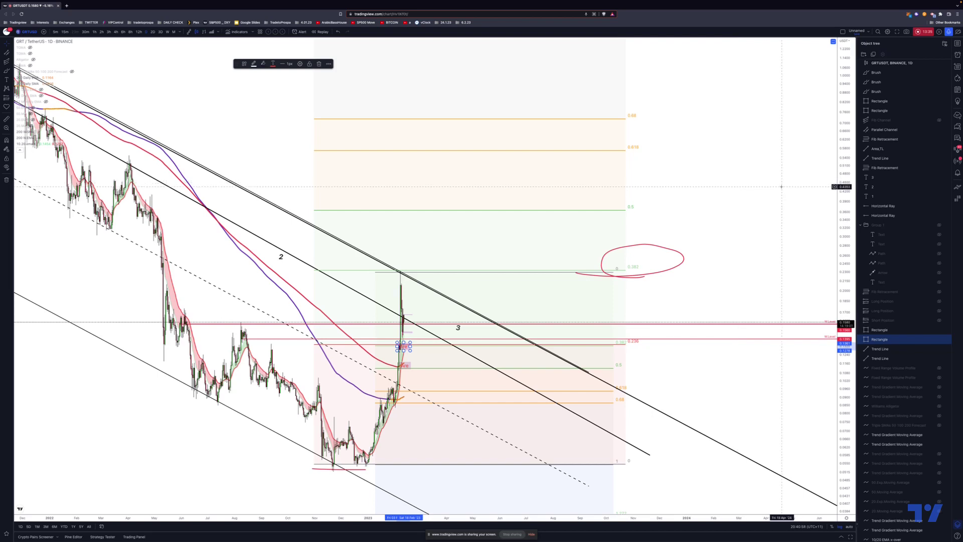
{"action": "scroll", "coordinate": [781, 186], "scroll_direction": "down", "scroll_amount": 3}
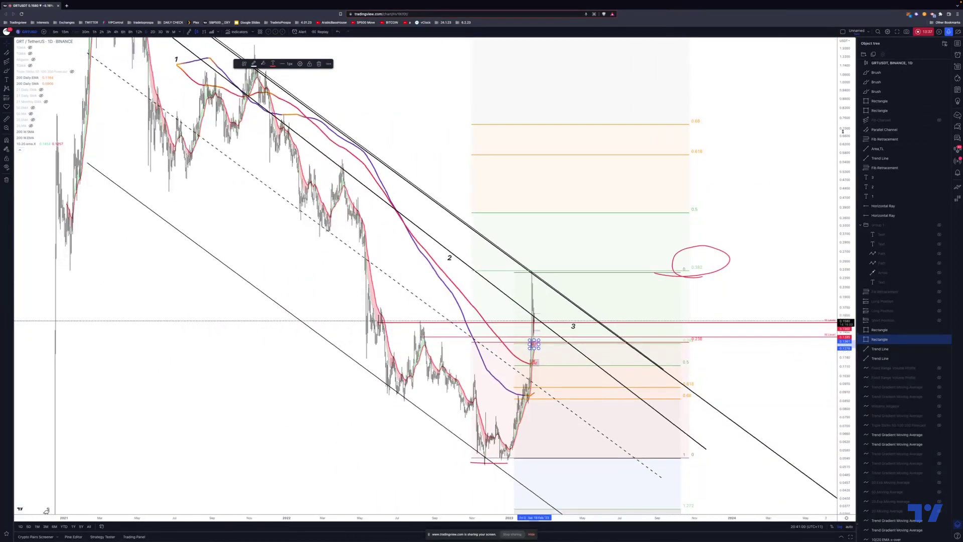
{"action": "left_click_drag", "start_coordinate": [843, 131], "coordinate": [839, 290]}
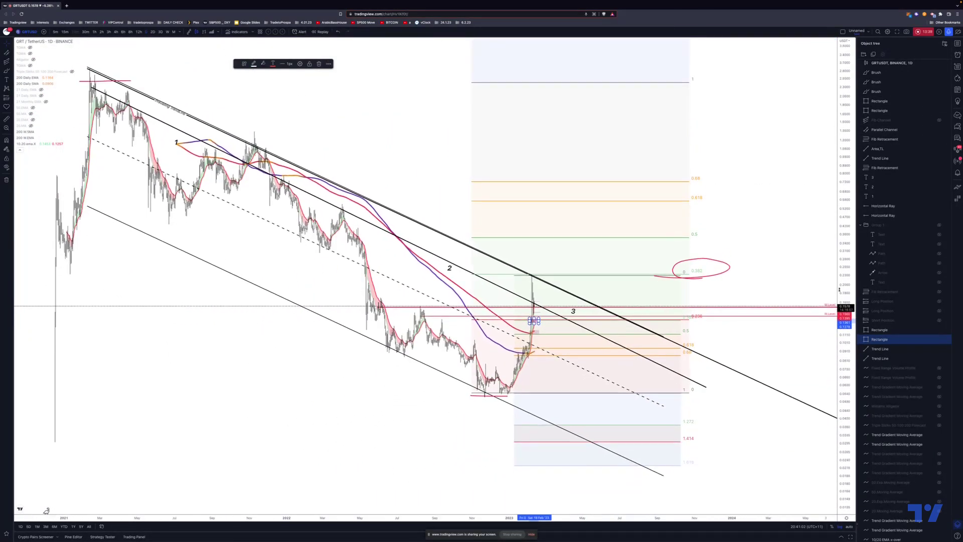